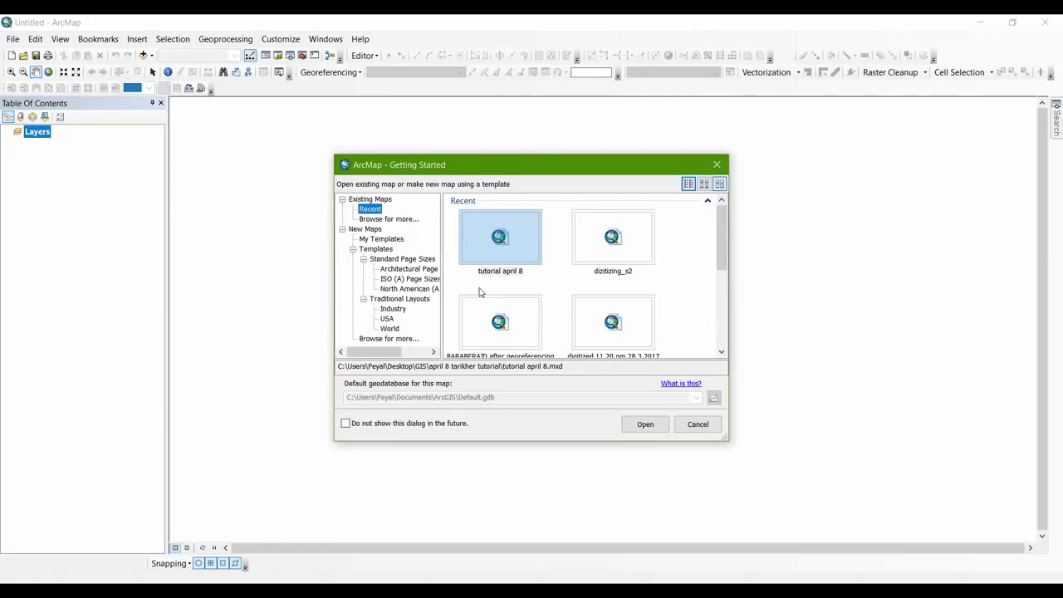
Start a new untitled map and browse to the Practice Folder inside GIS for adding data.
left_click(381, 238)
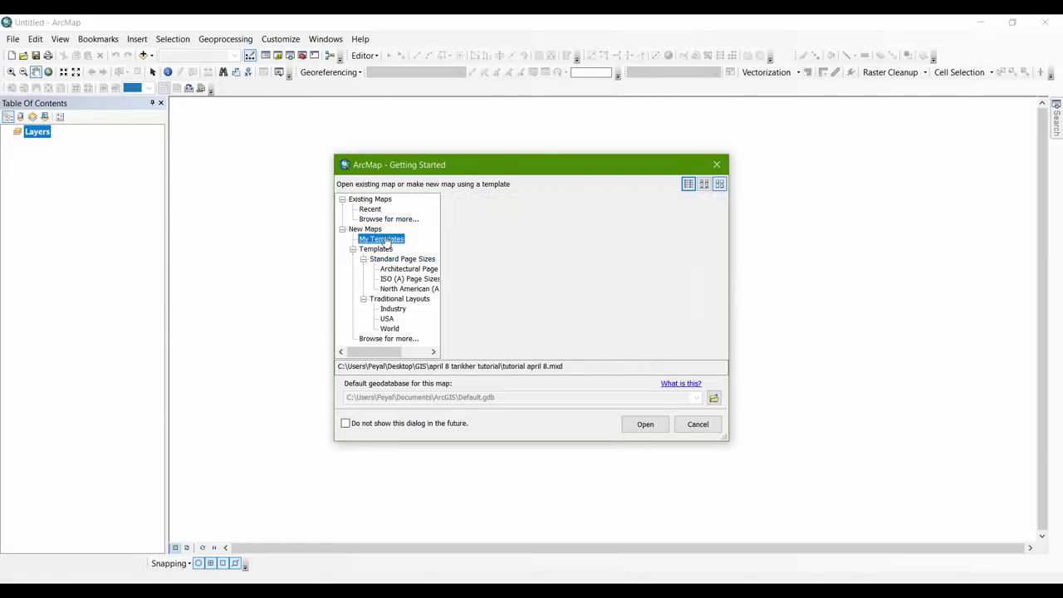
left_click(646, 424)
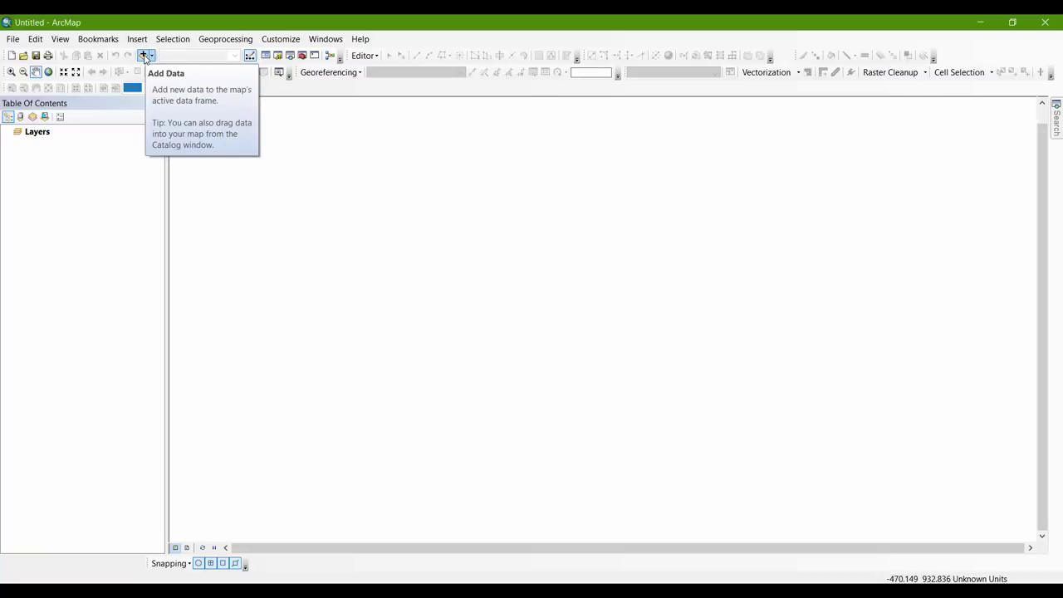
left_click(143, 56)
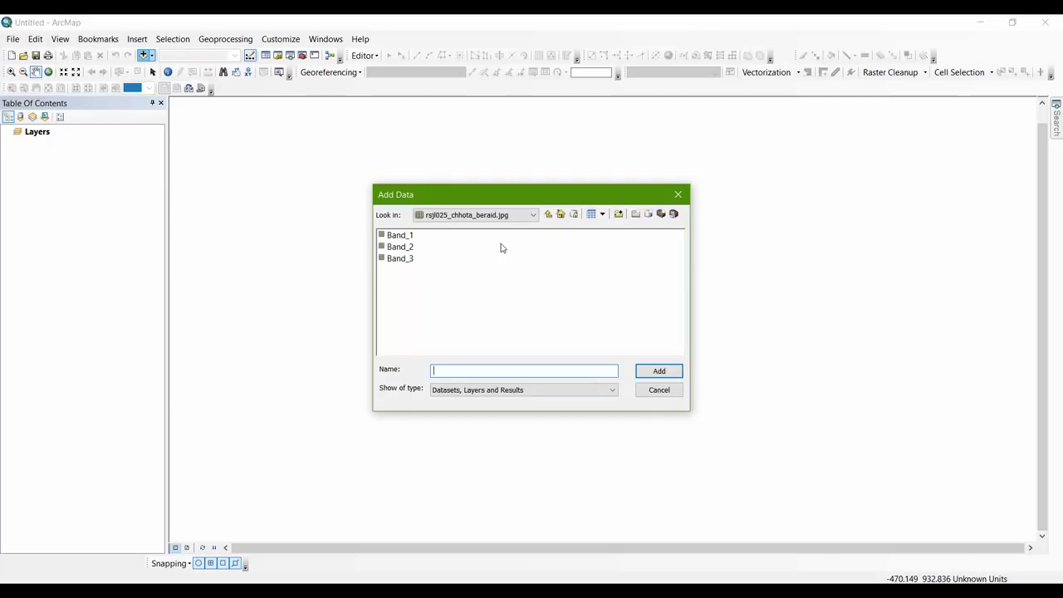
left_click(549, 216)
left_click(549, 215)
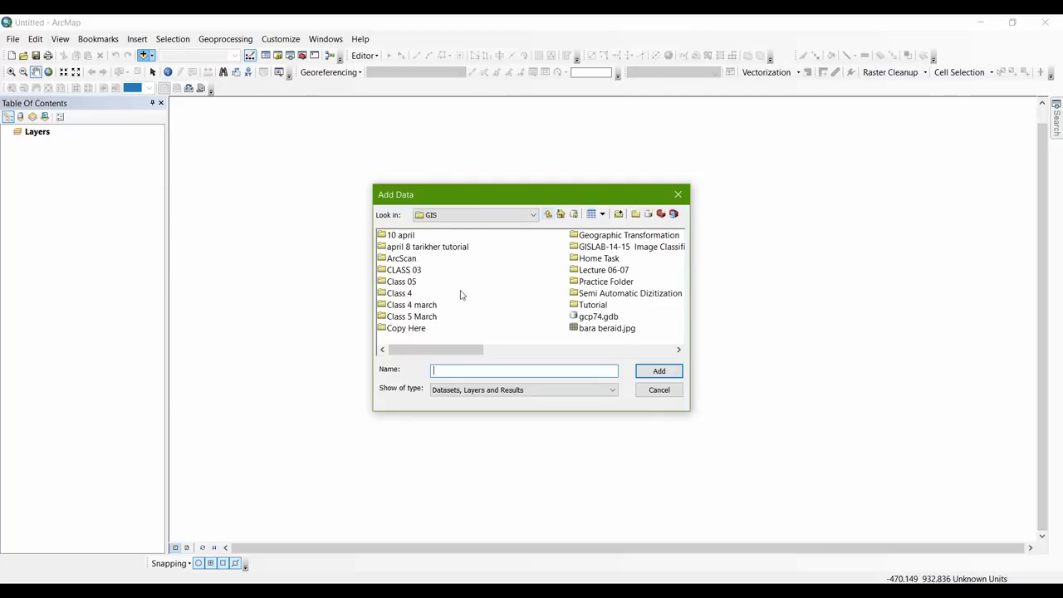
double_click(603, 282)
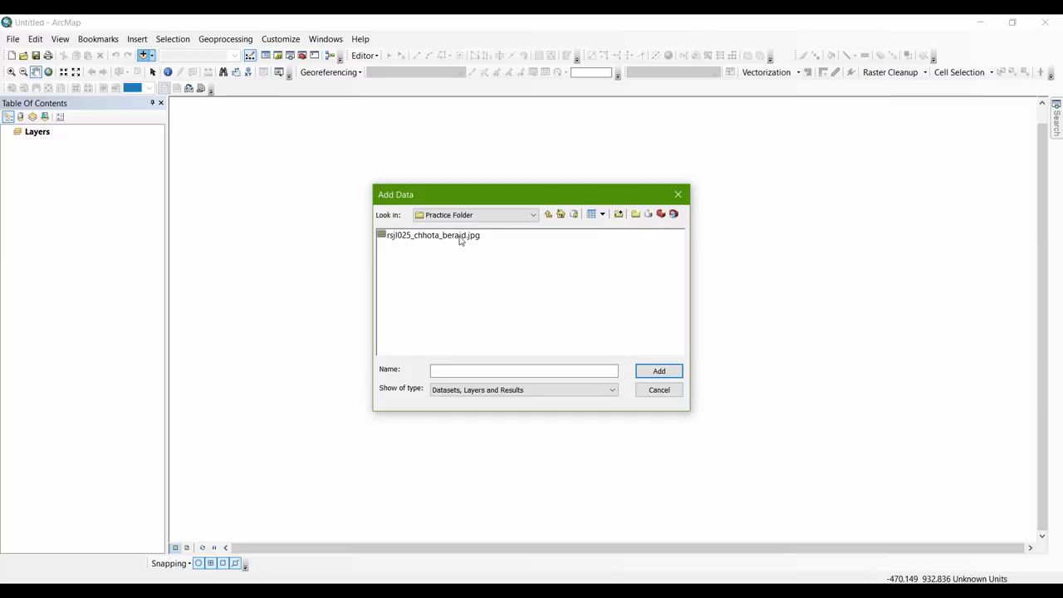
Add only Band_1 of rsjl025_chhota_beraid.jpg to the map, accepting the missing spatial reference.
left_click(461, 238)
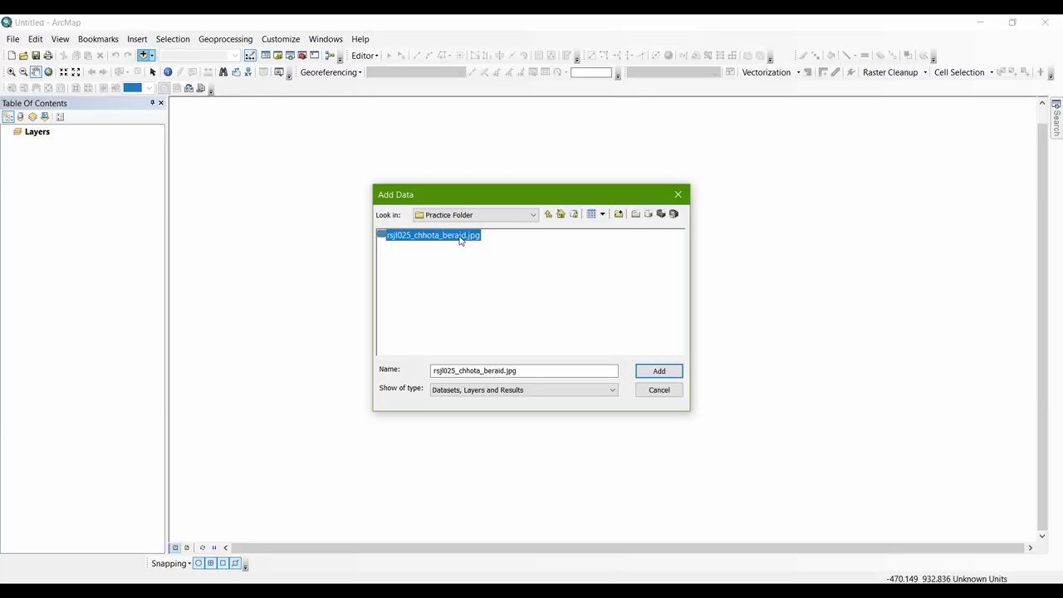
double_click(461, 239)
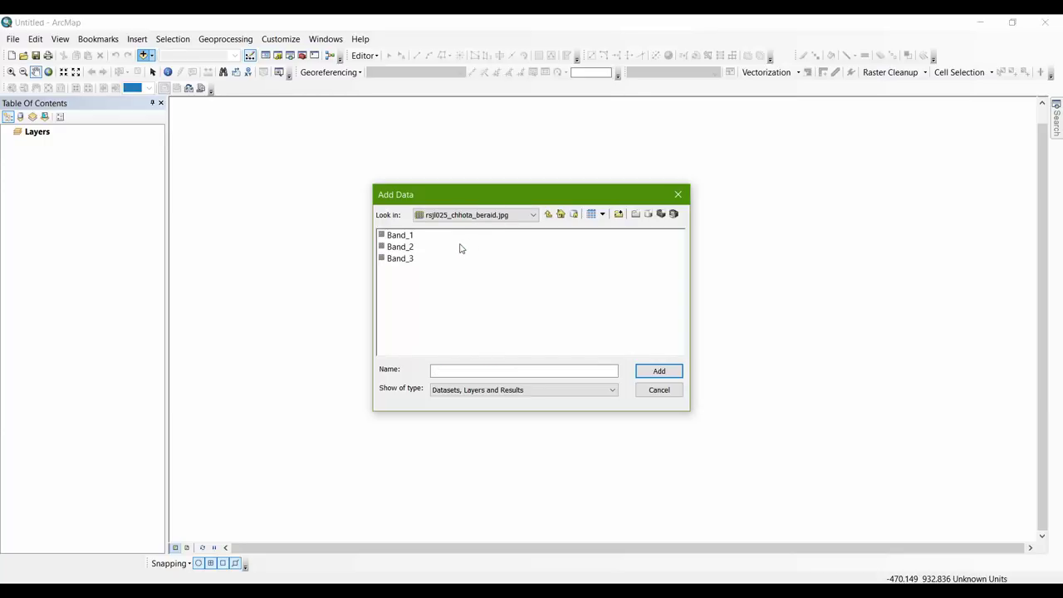
left_click_drag(406, 283, 402, 234)
left_click(466, 249)
left_click(399, 237)
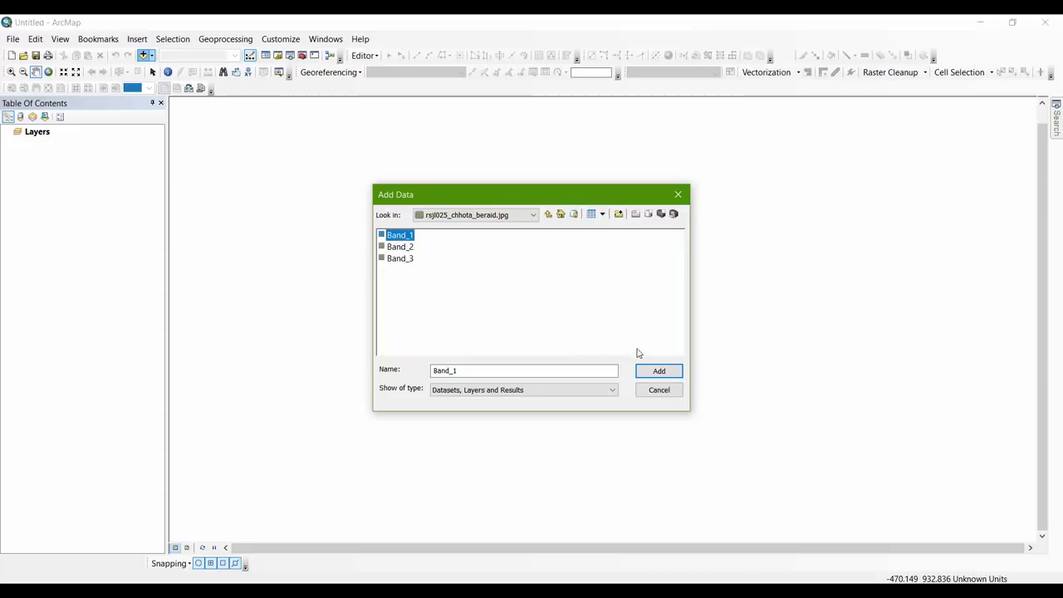
left_click(671, 375)
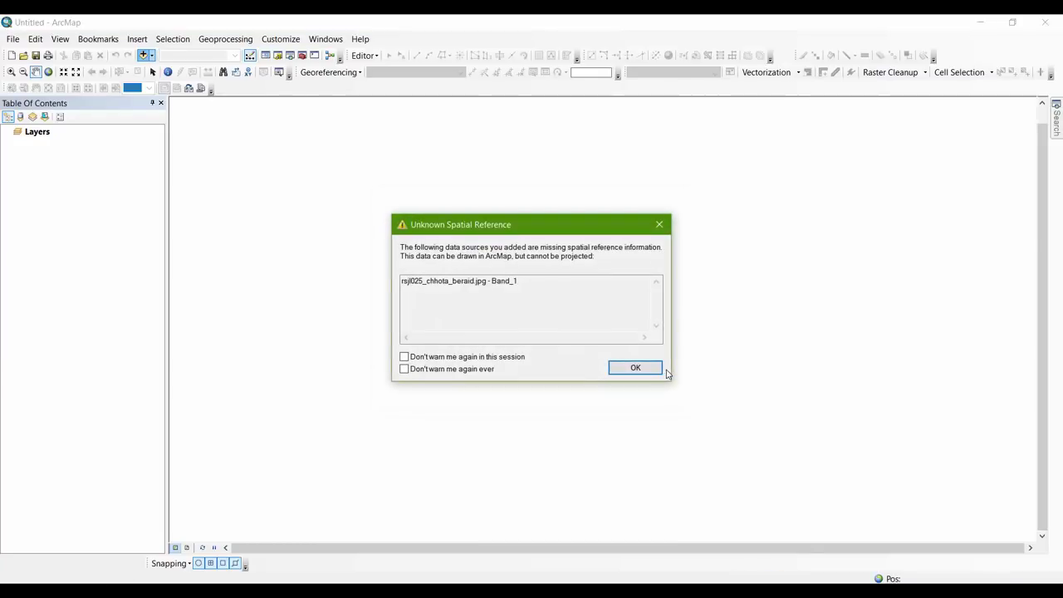
left_click(636, 368)
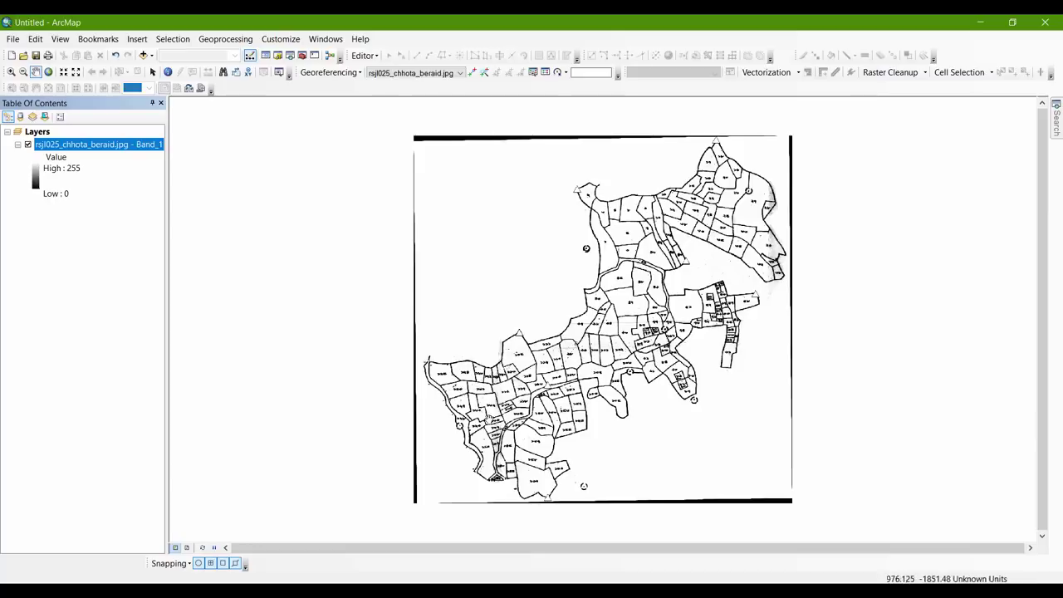
Set up a raster data export of the Band_1 layer in IMAGINE Image format with the name practice.
right_click(83, 145)
mouse_move(141, 278)
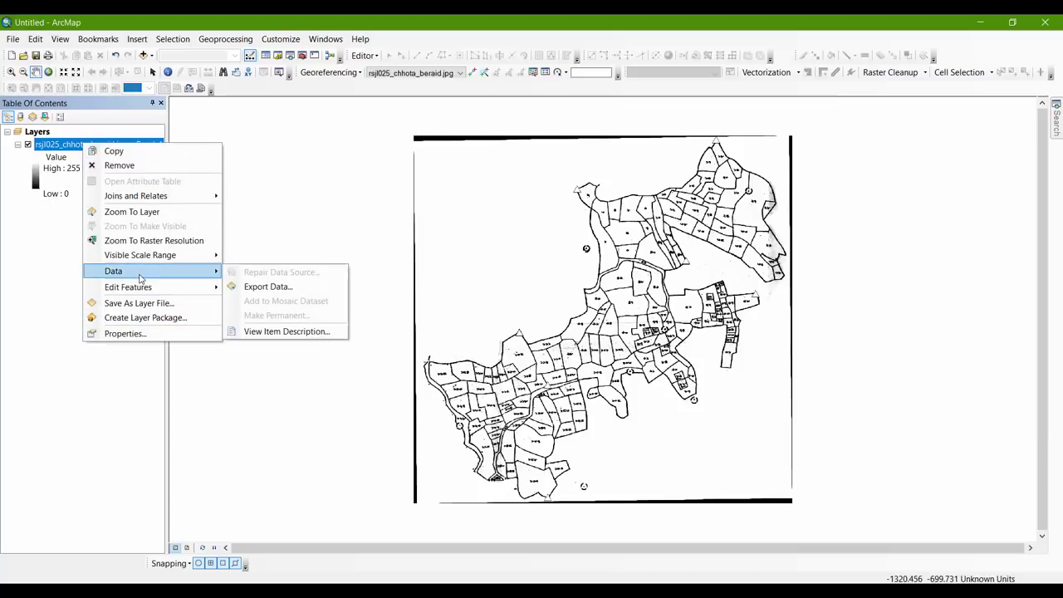
left_click(268, 287)
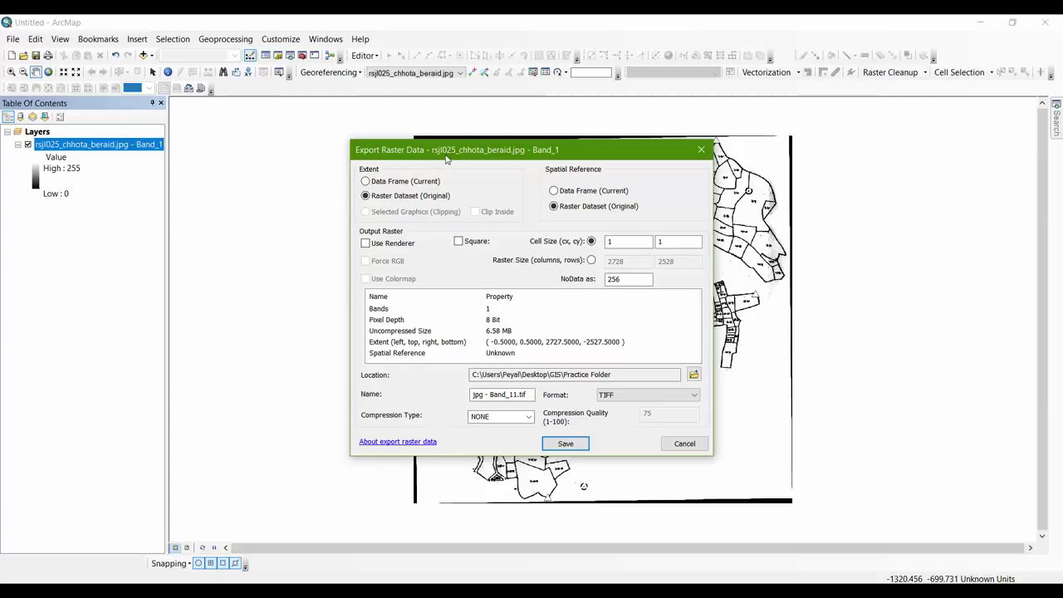
left_click(671, 395)
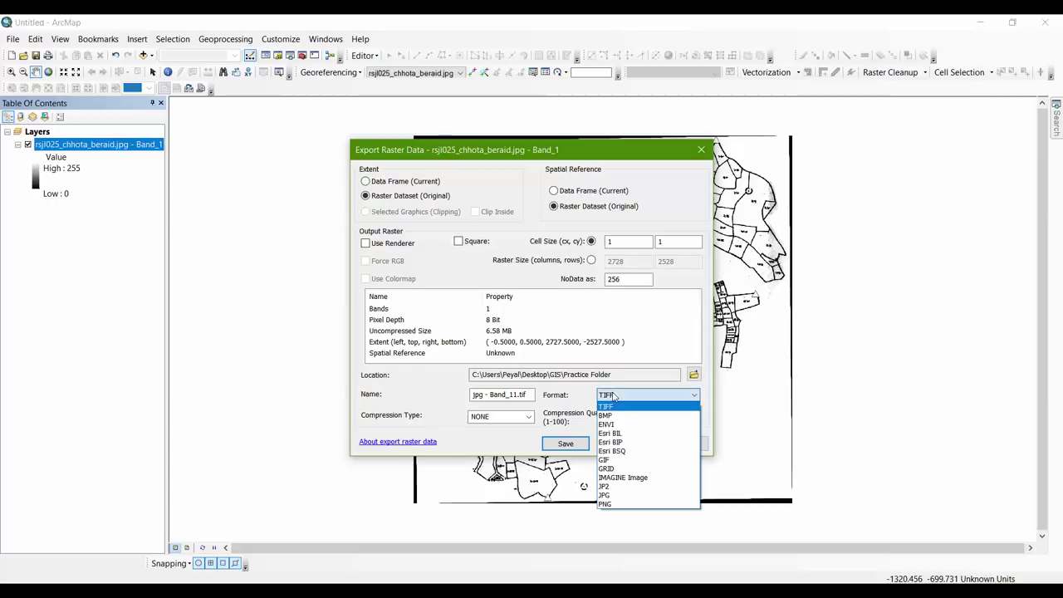
left_click(633, 477)
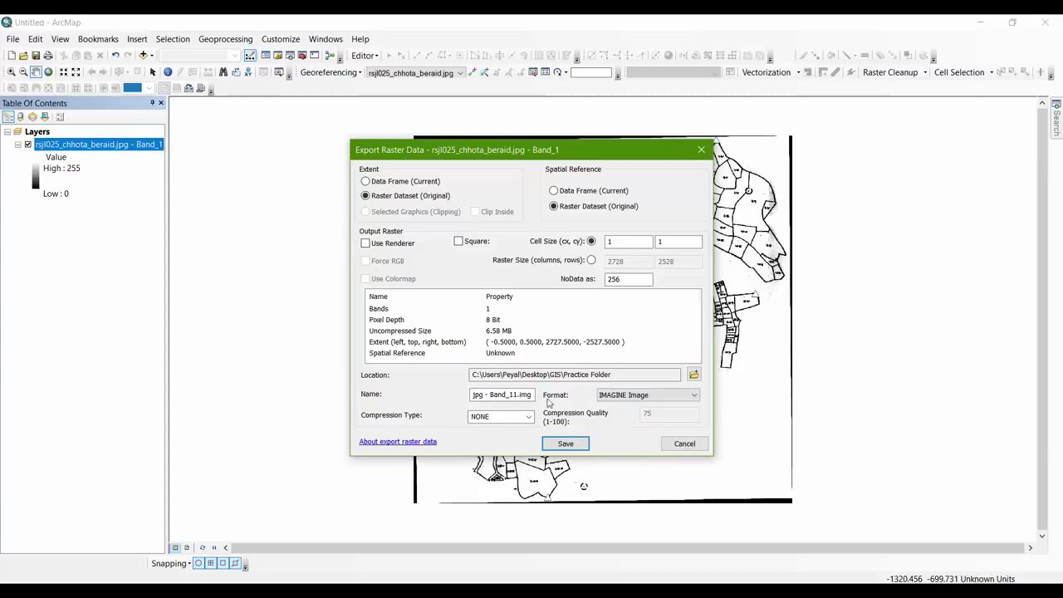
left_click_drag(526, 396, 391, 396)
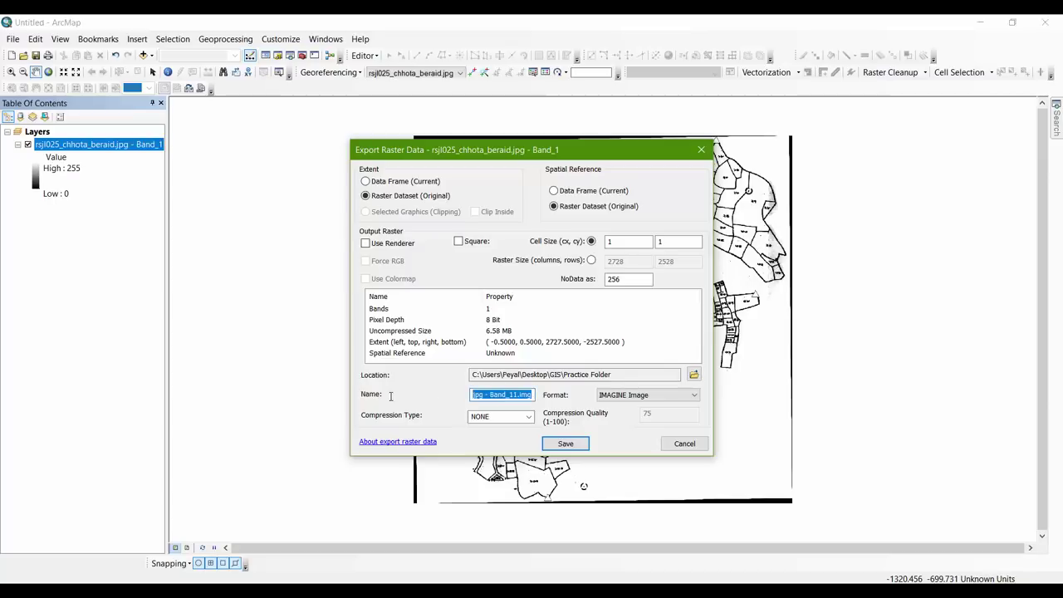
type("practice")
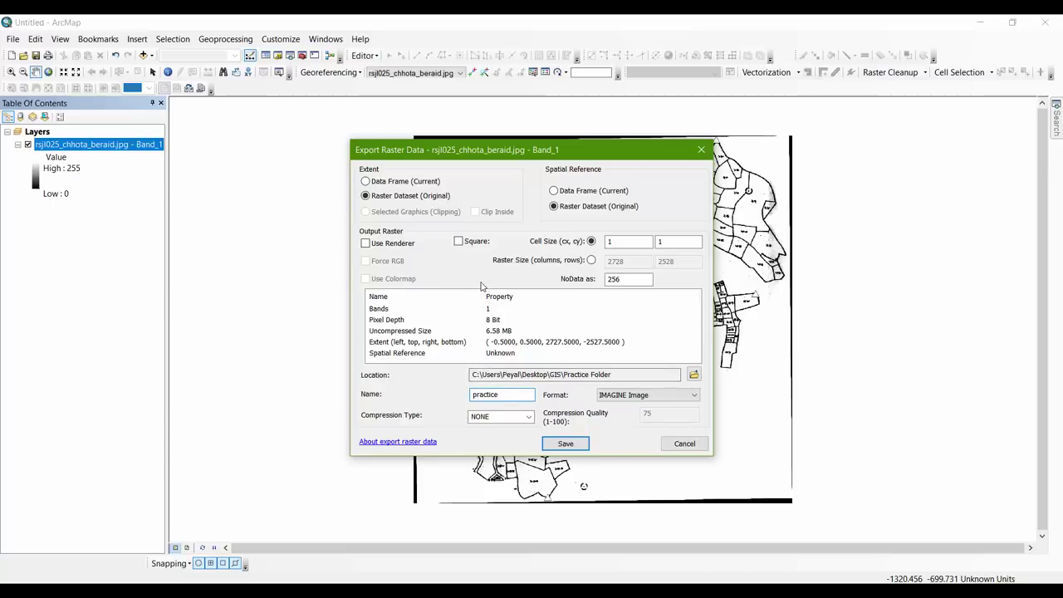
Edit the export's NoData value, then save the raster and add it to the map as a layer.
double_click(628, 279)
key("BackSpace")
left_click_drag(625, 284, 594, 278)
left_click(565, 445)
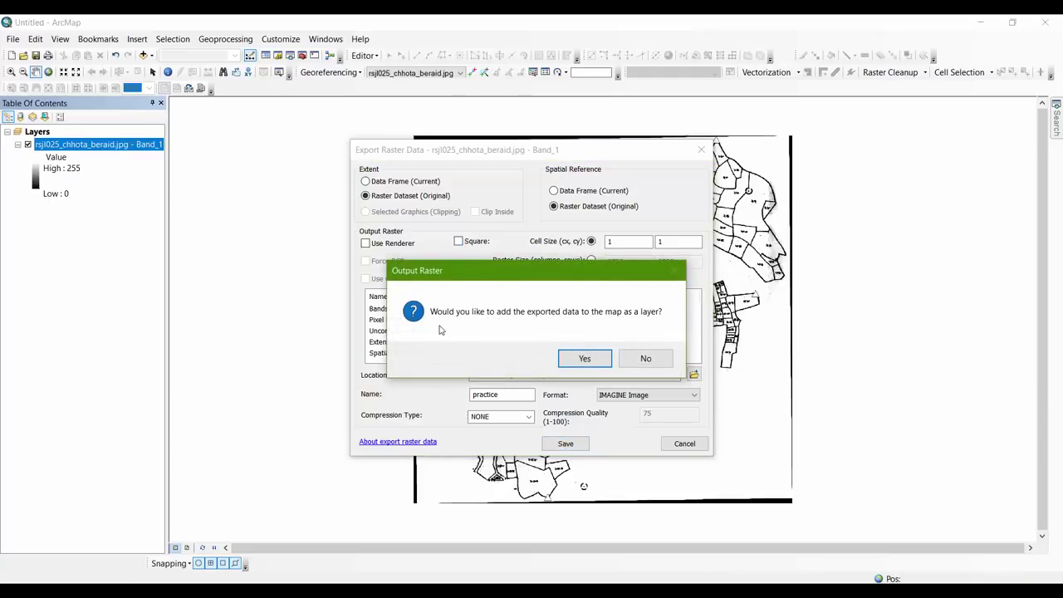
left_click(585, 359)
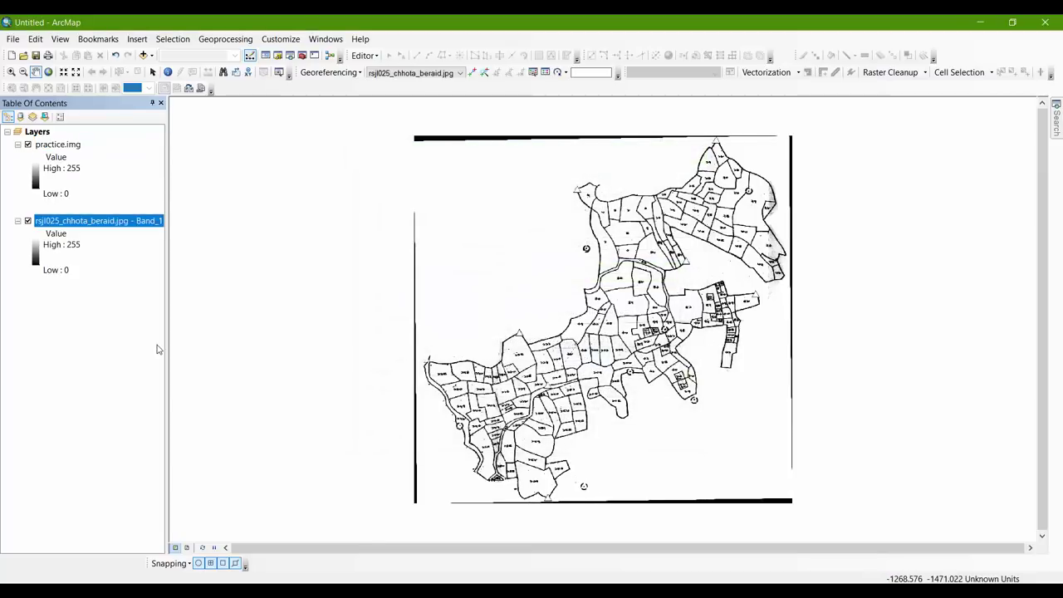
Remove the original rsjl025_chhota_beraid.jpg - Band_1 layer from the map.
left_click(69, 147)
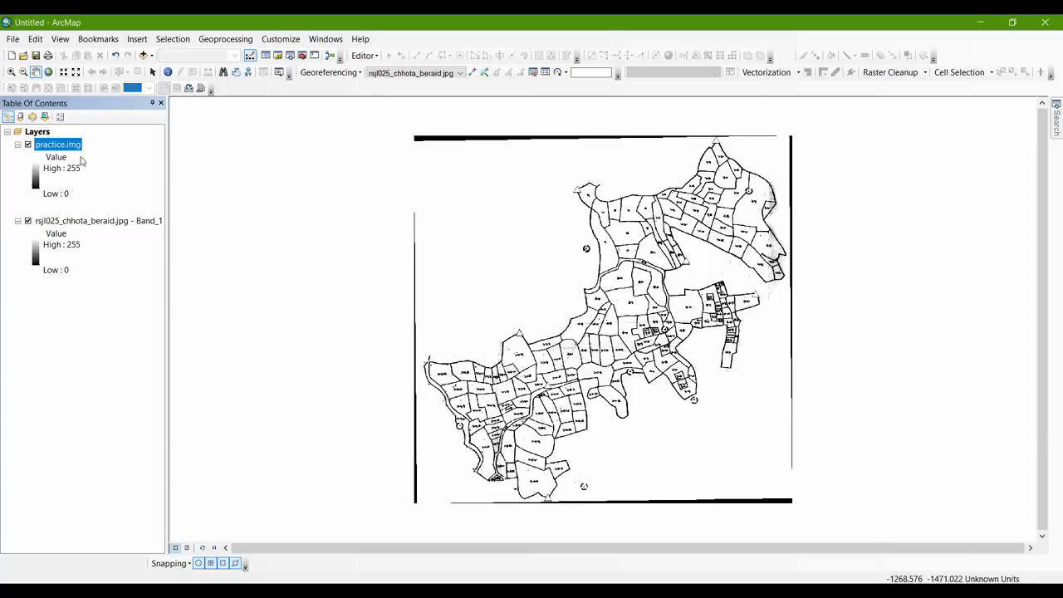
right_click(93, 227)
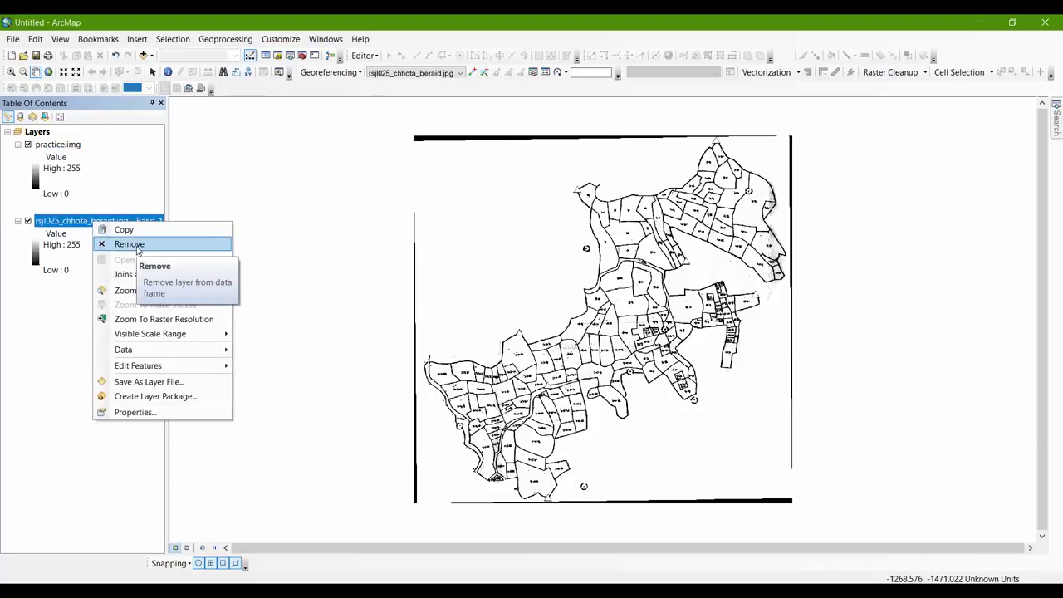
left_click(138, 246)
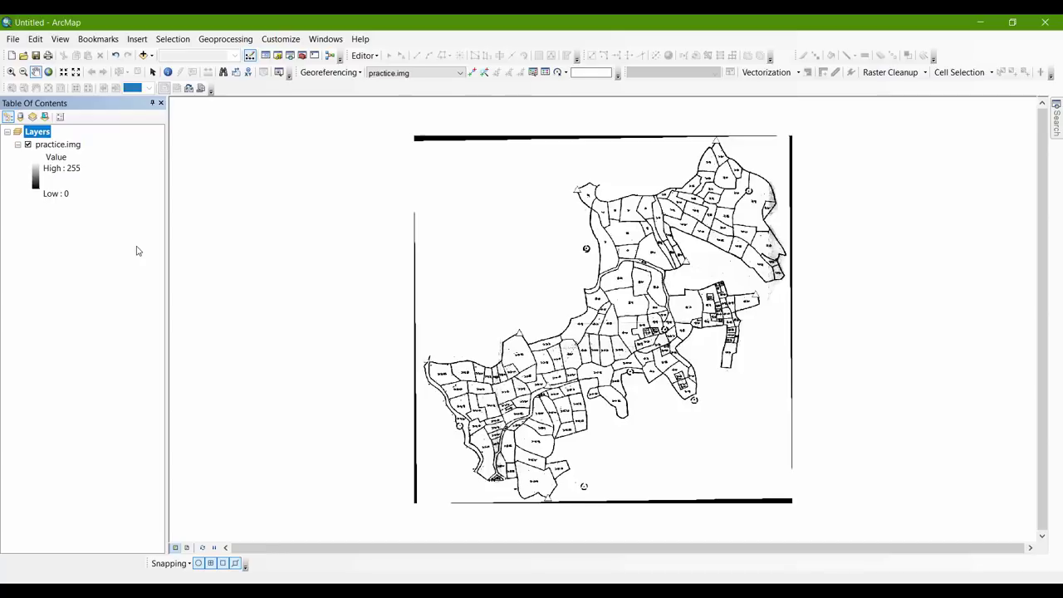
Change the practice.img layer's symbology to Classified with 2 classes.
left_click(67, 146)
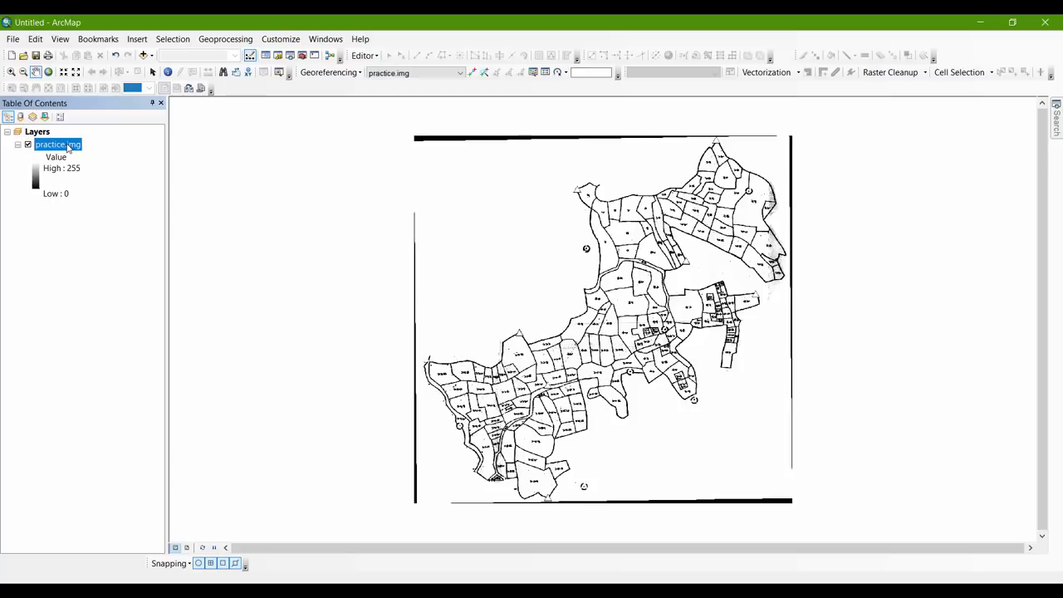
right_click(68, 147)
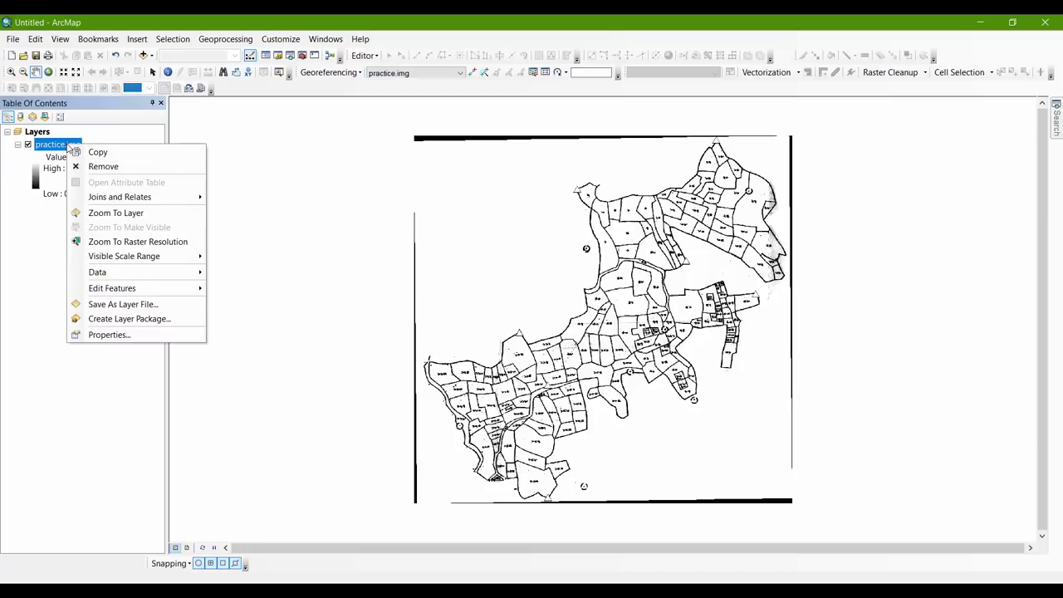
left_click(108, 335)
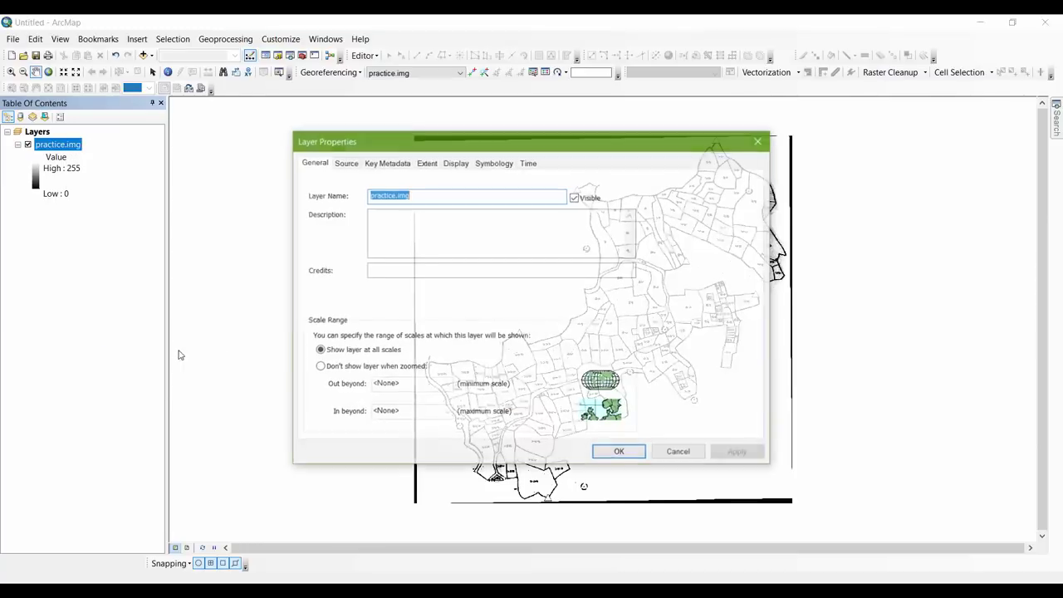
left_click(492, 163)
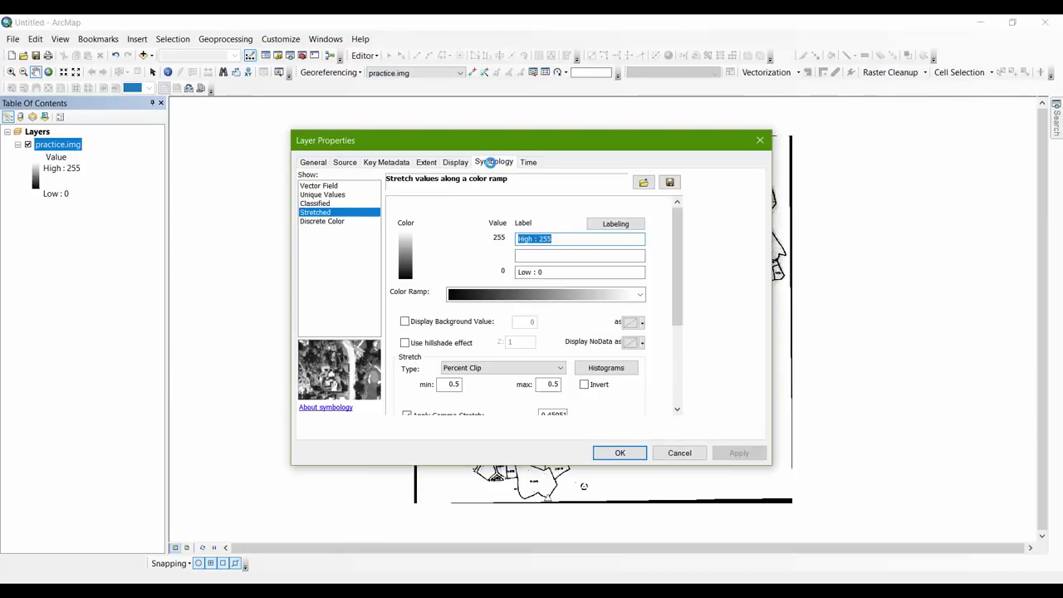
left_click(316, 204)
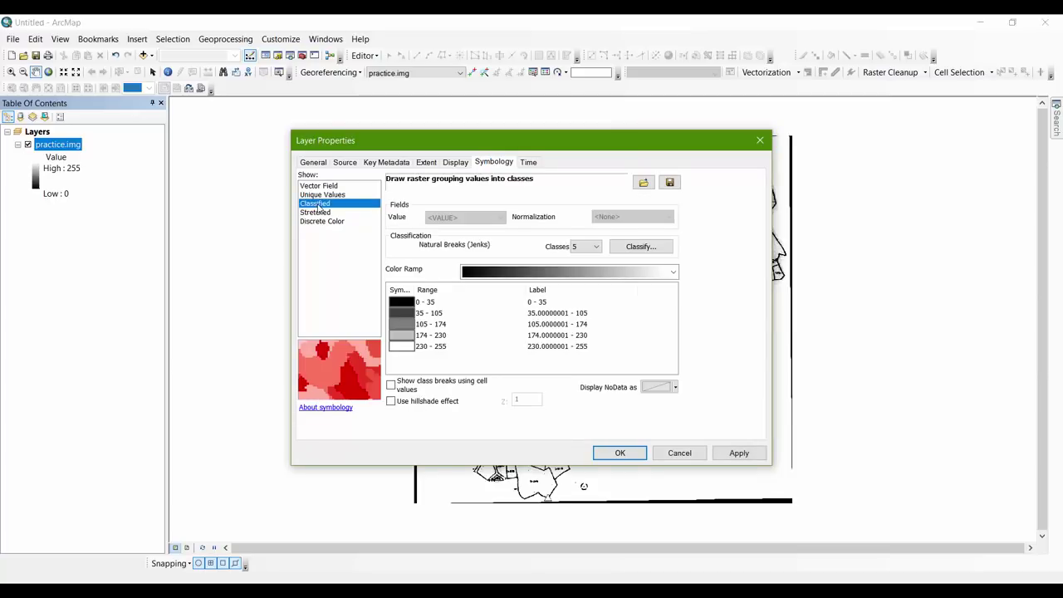
left_click(591, 247)
left_click(595, 247)
left_click(594, 249)
left_click(595, 260)
left_click(575, 259)
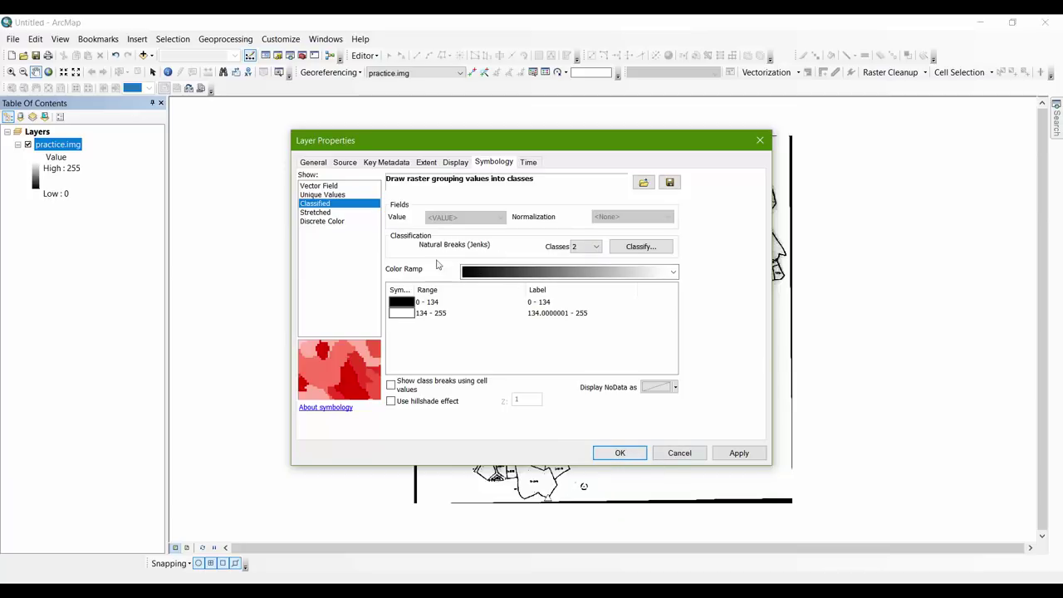
Set the layer's display resampling to Bilinear Interpolation (for continuous data) and accept the layer properties.
left_click(449, 162)
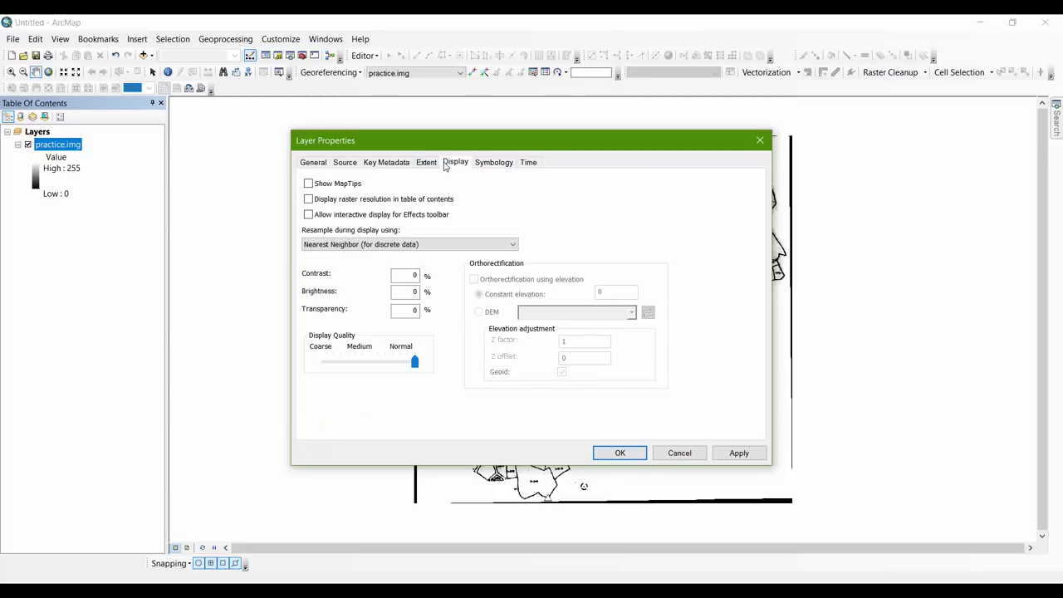
left_click(381, 245)
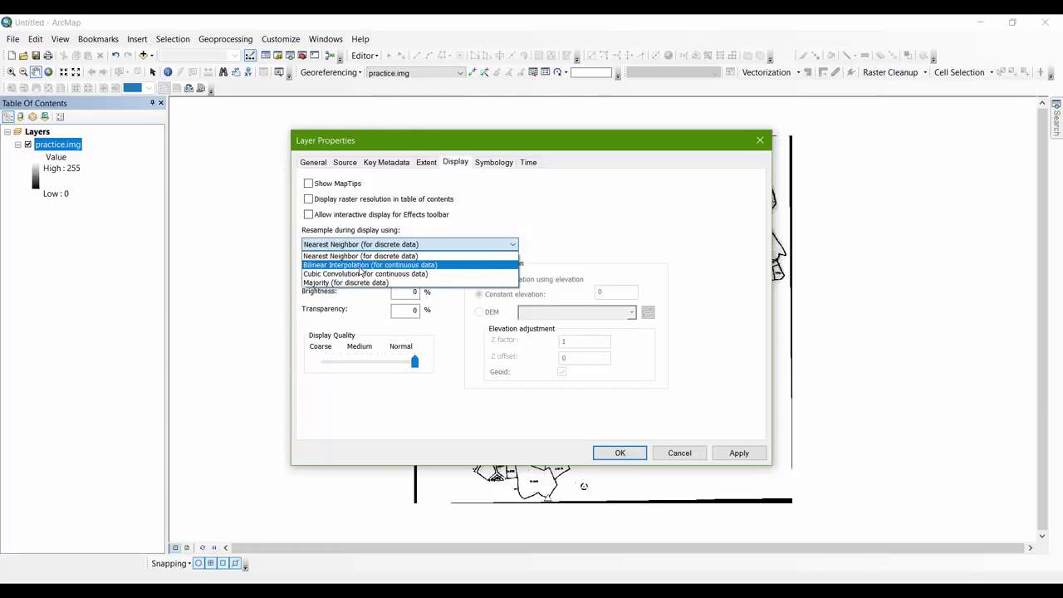
left_click(361, 266)
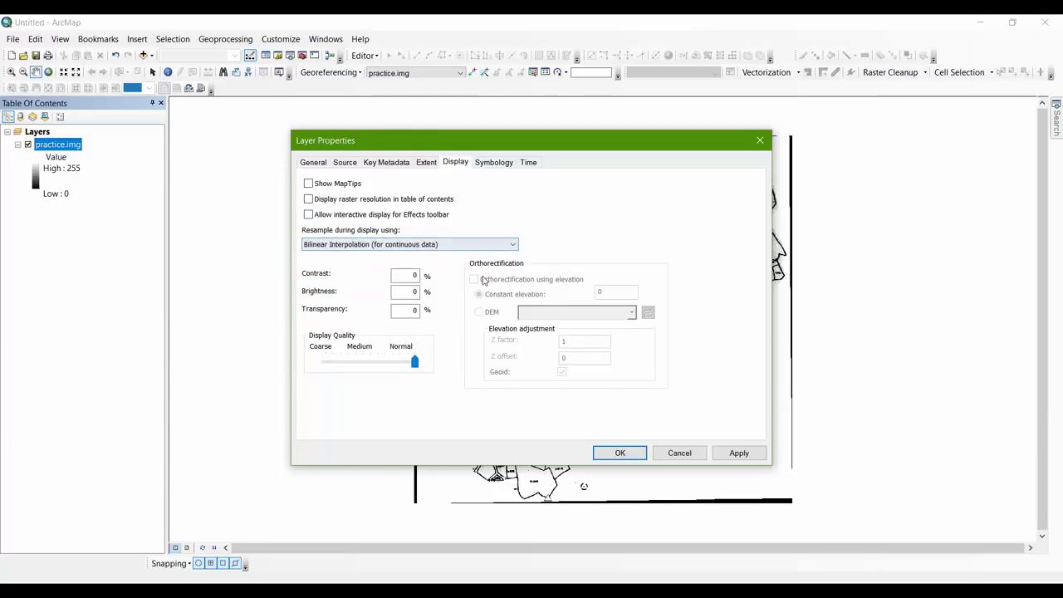
left_click(619, 453)
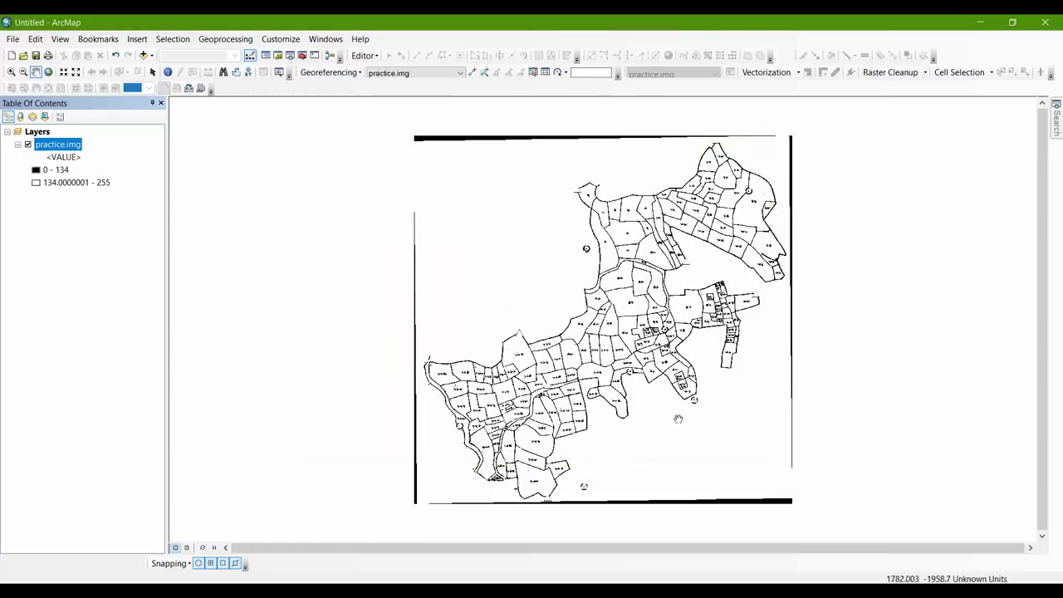
scroll(638, 259, "down", 5)
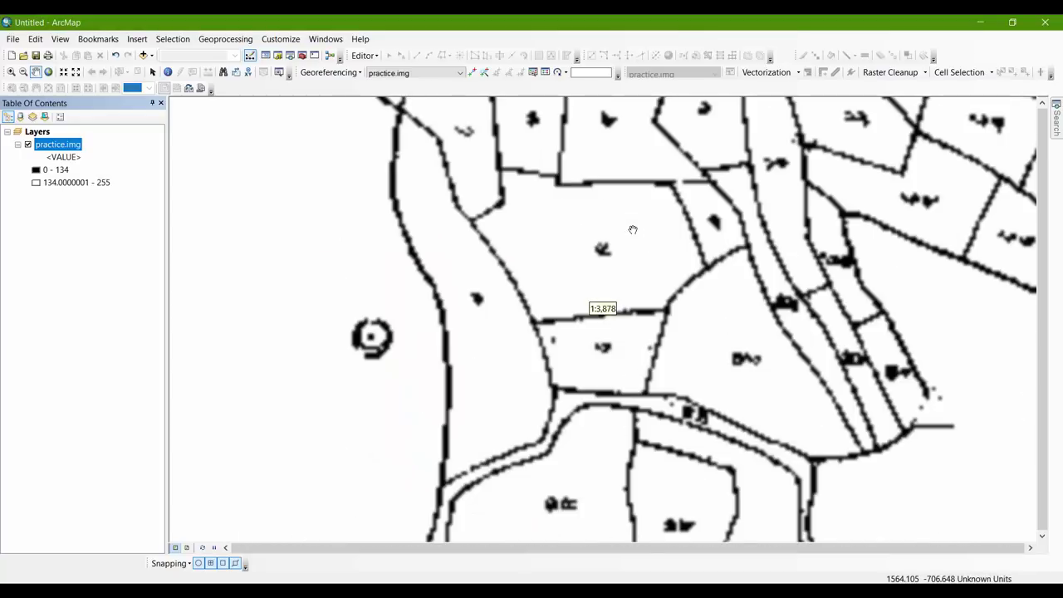
scroll(633, 242, "up", 5)
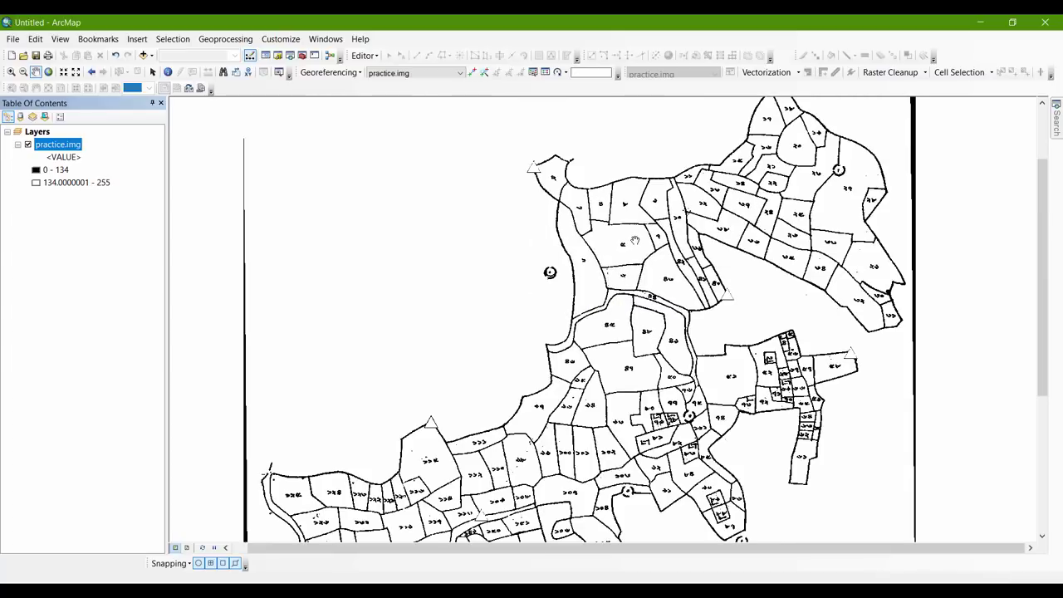
scroll(635, 241, "up", 2)
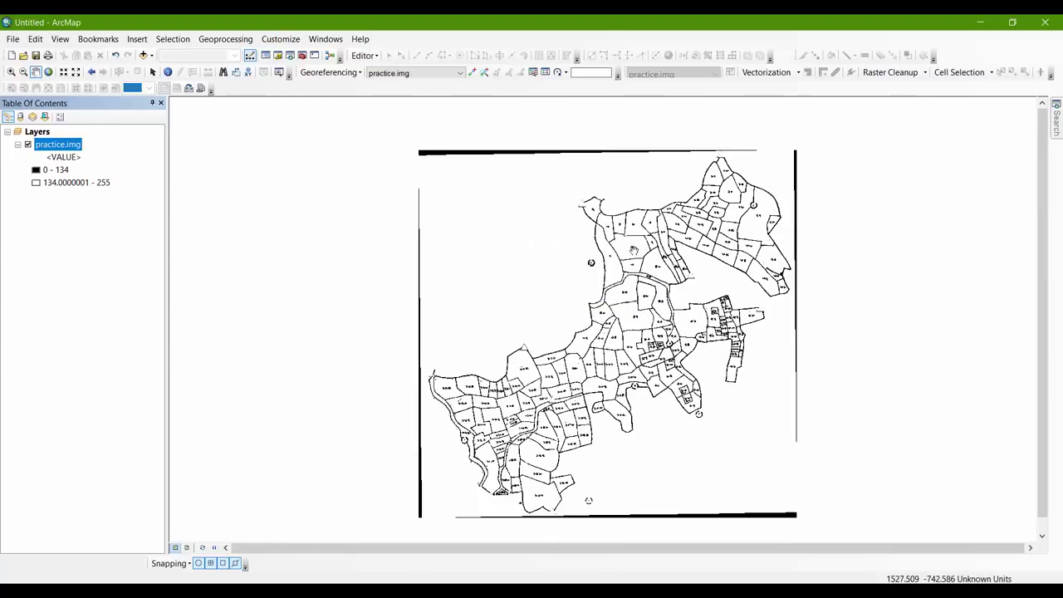
left_click_drag(616, 286, 599, 269)
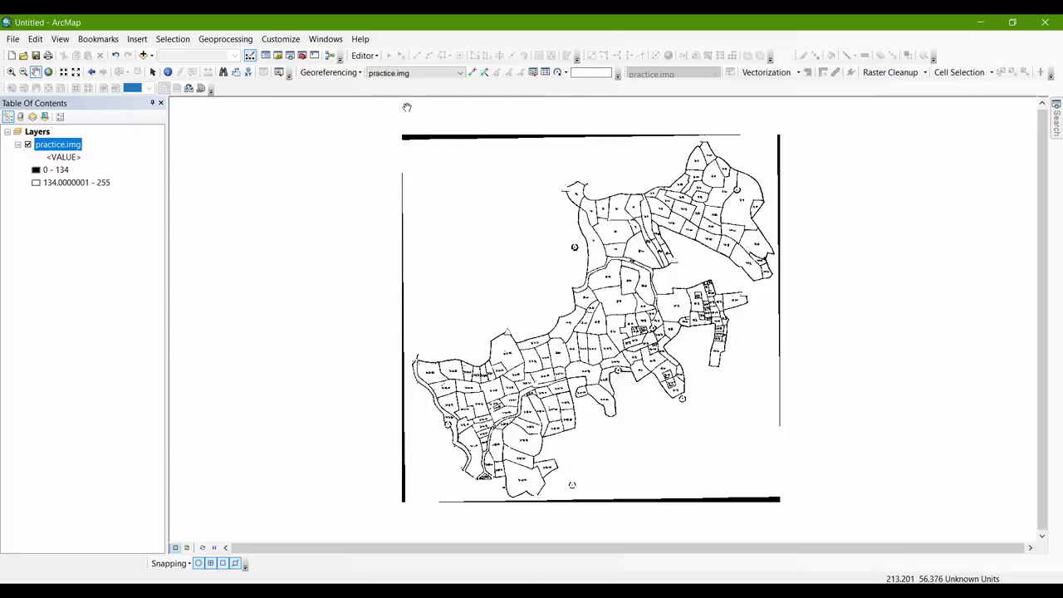
Try to start an edit session with only the practice.img raster in the map.
left_click(371, 56)
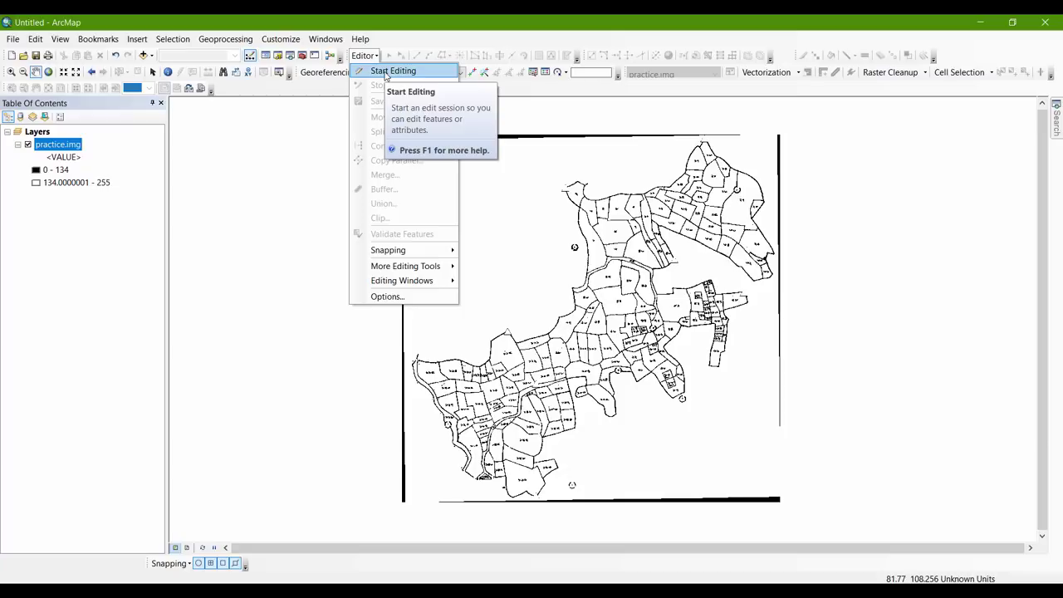
left_click(386, 73)
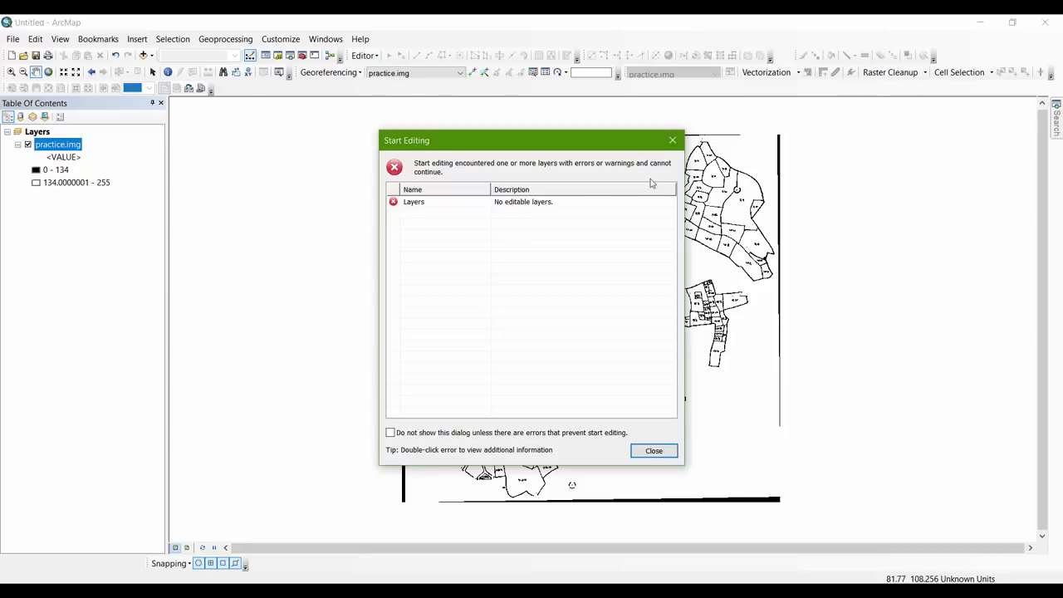
left_click(672, 139)
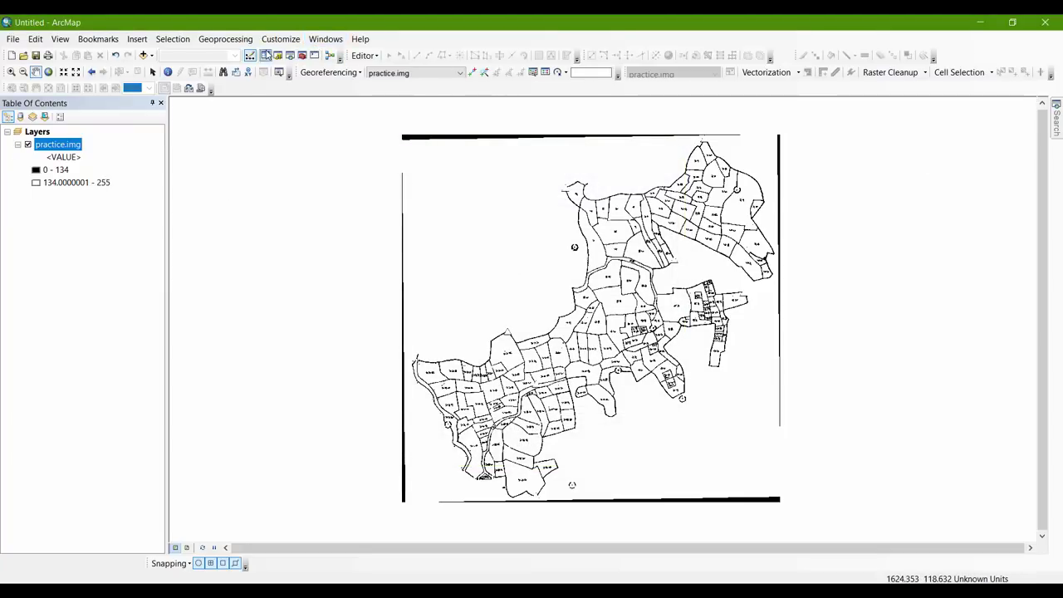
Open the Catalog and expand the Practice Folder within the Desktop\GIS folder connection.
left_click(326, 39)
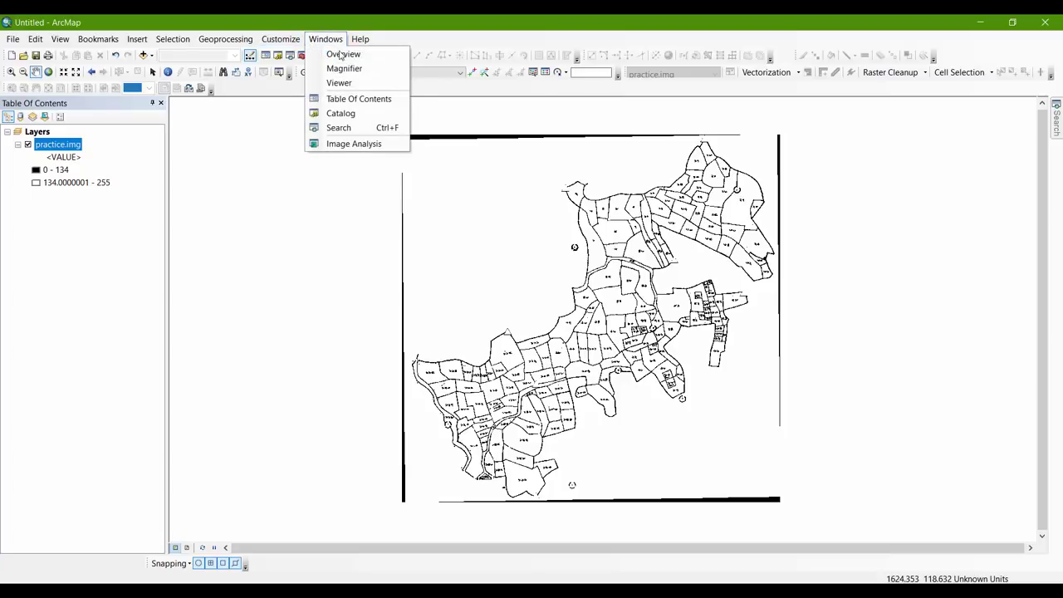
left_click(341, 114)
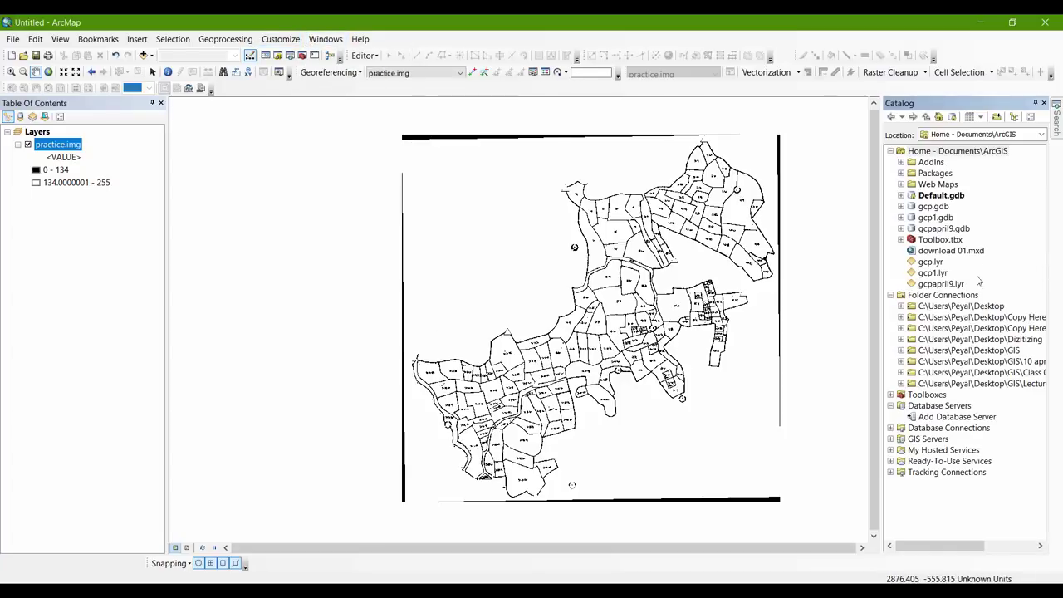
left_click(994, 352)
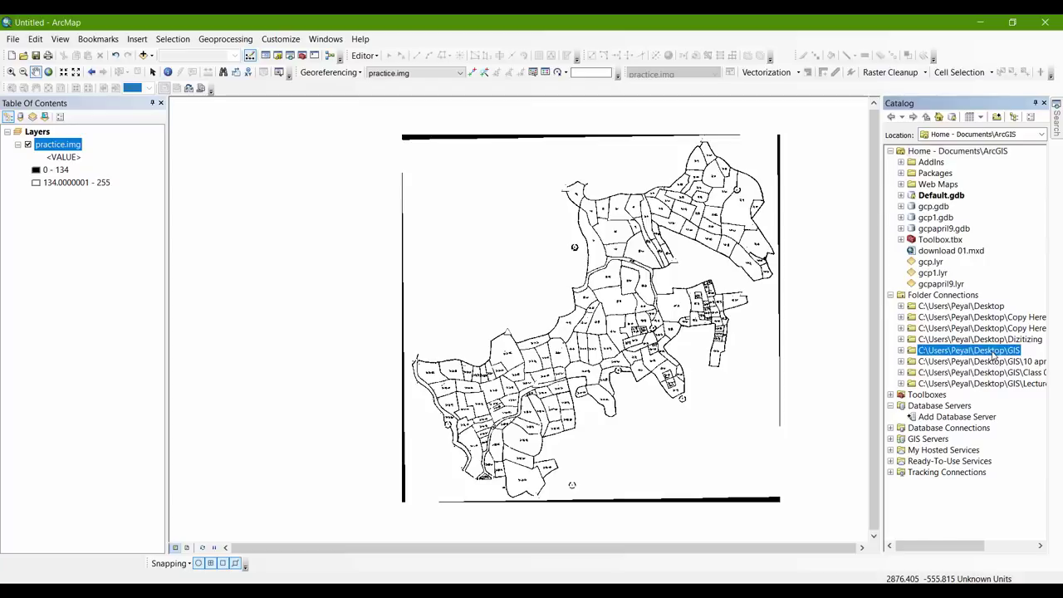
double_click(994, 352)
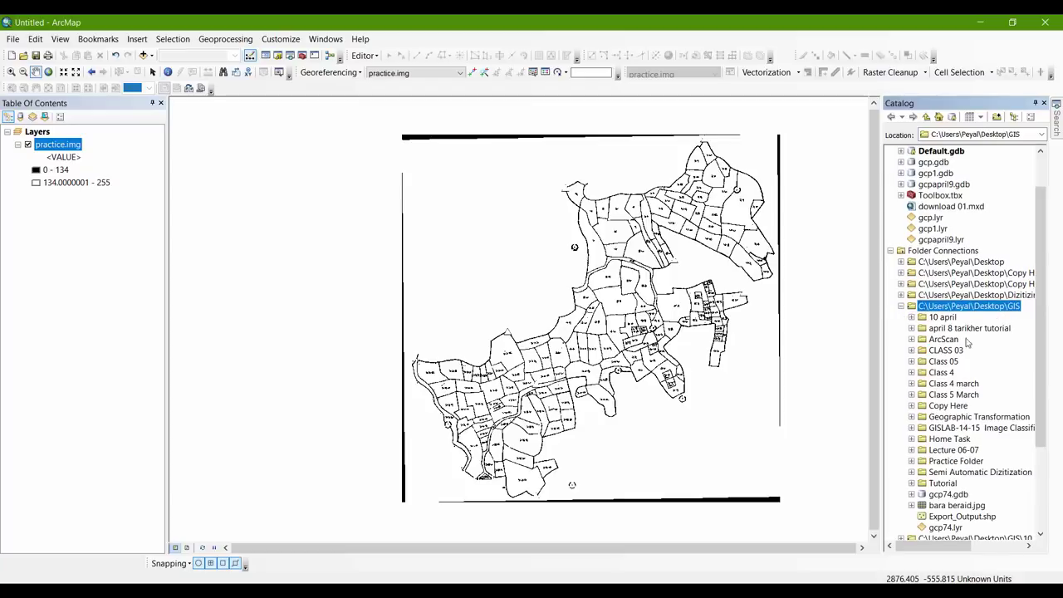
double_click(950, 462)
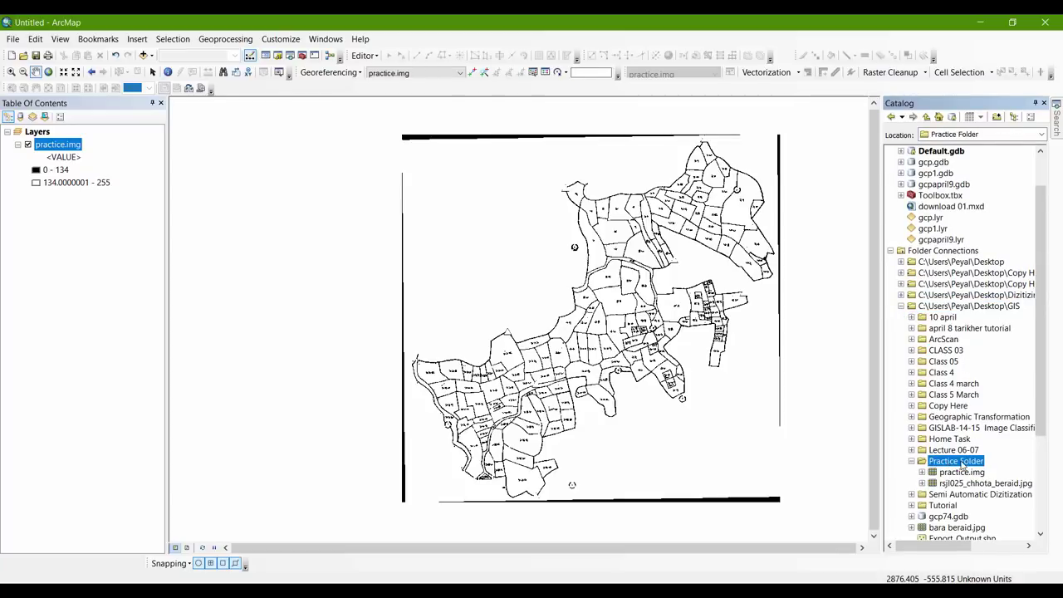
Create a Polyline shapefile named plines in Practice Folder without a coordinate system and accept the spatial reference notice.
right_click(959, 465)
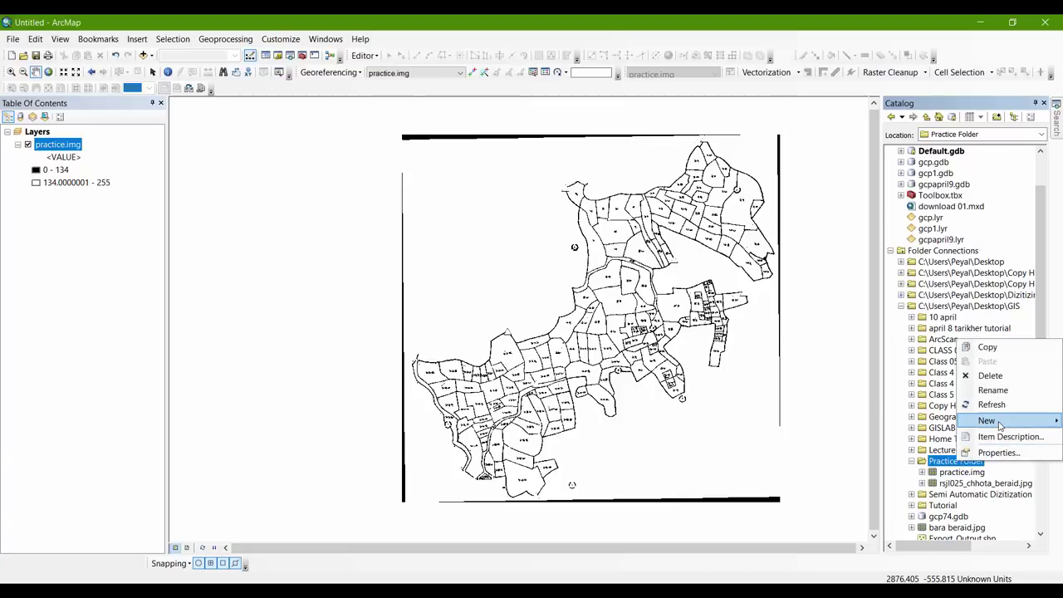
mouse_move(1000, 423)
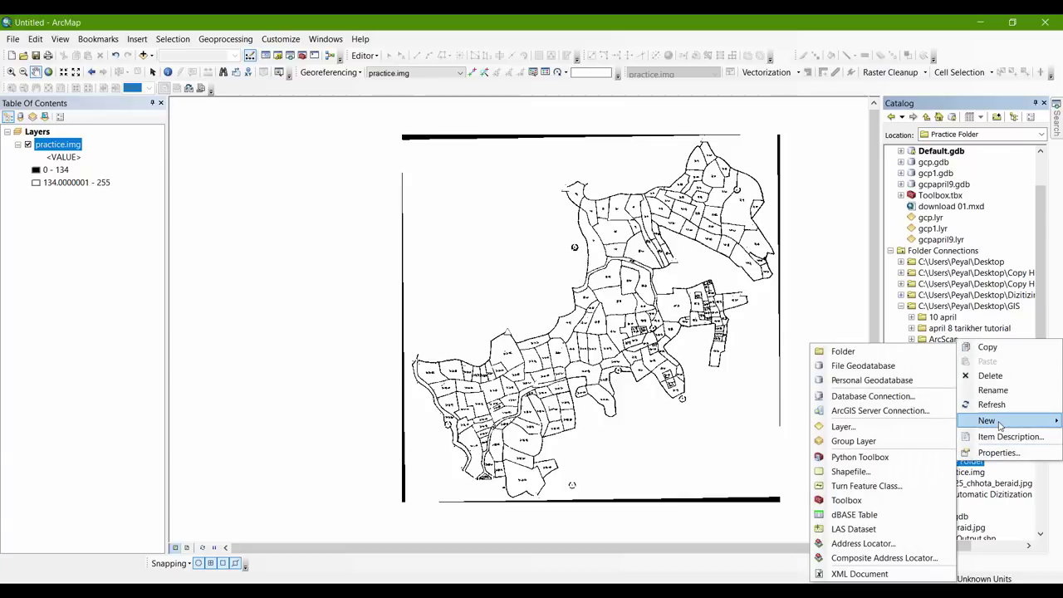
left_click(867, 474)
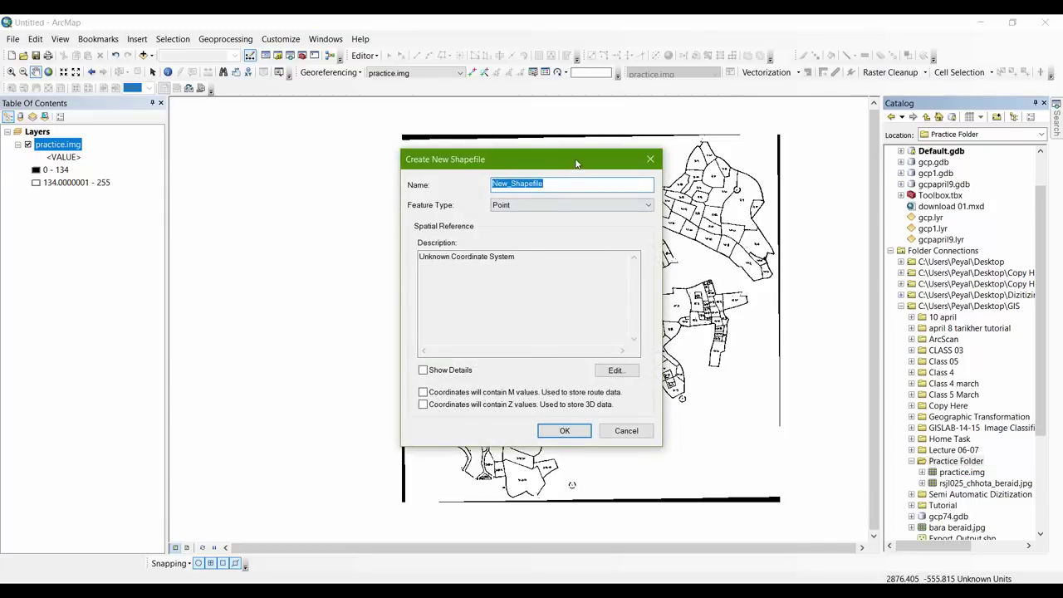
left_click_drag(561, 163, 524, 165)
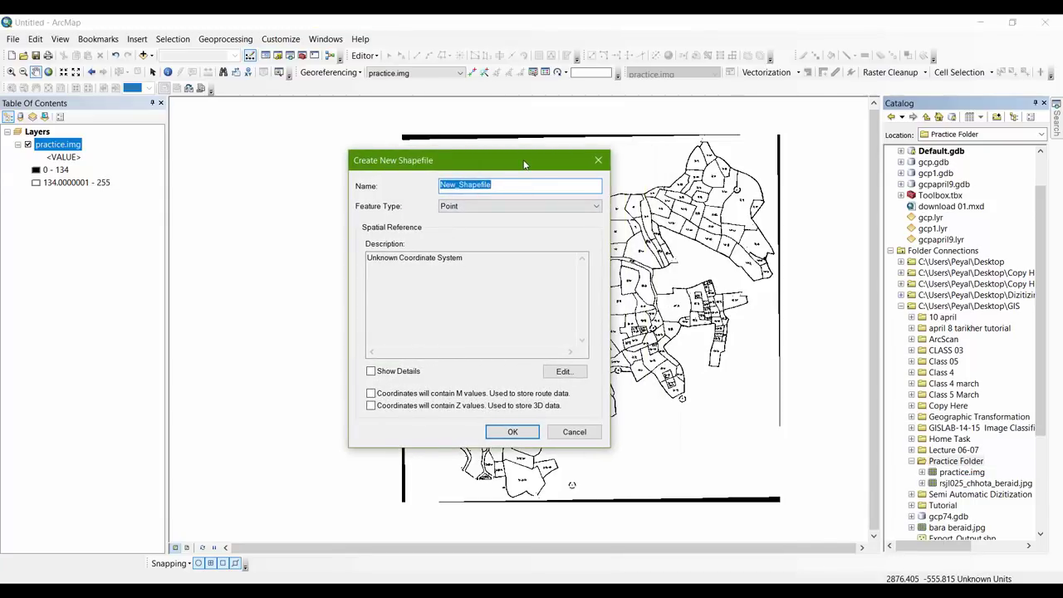
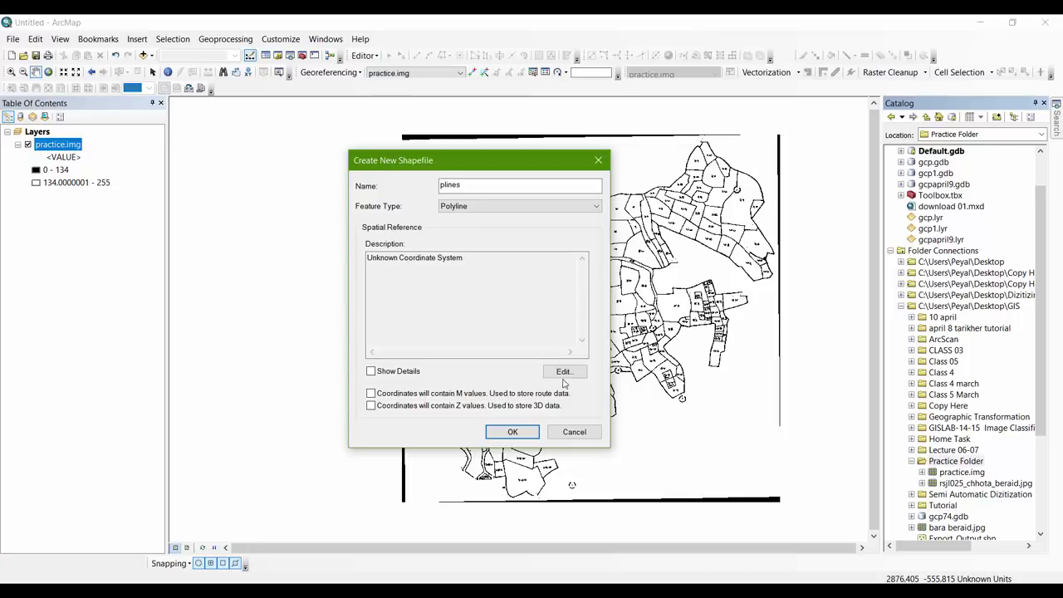
left_click(487, 269)
left_click(511, 433)
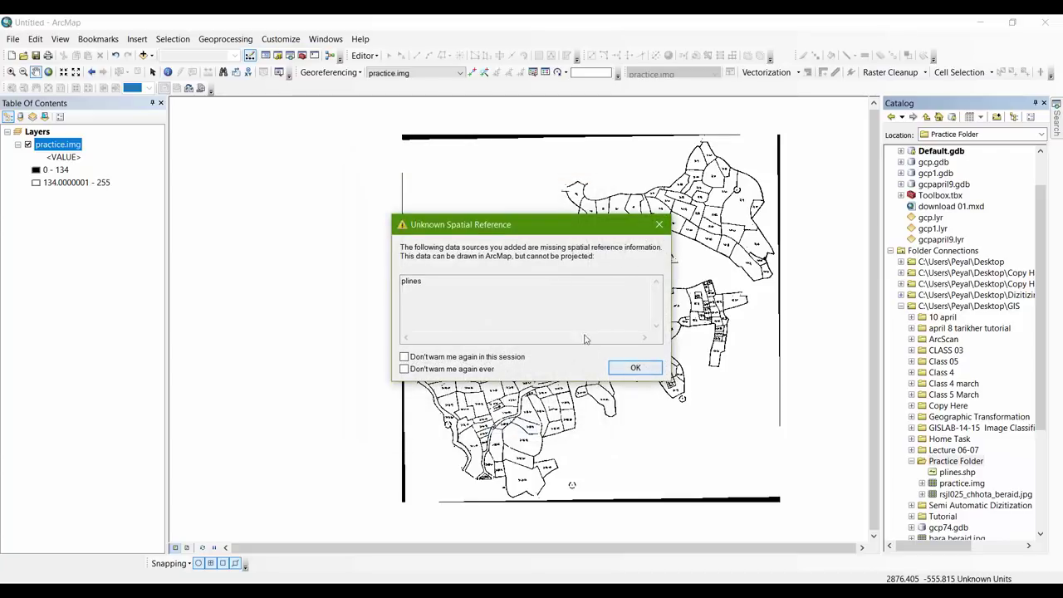
left_click(631, 368)
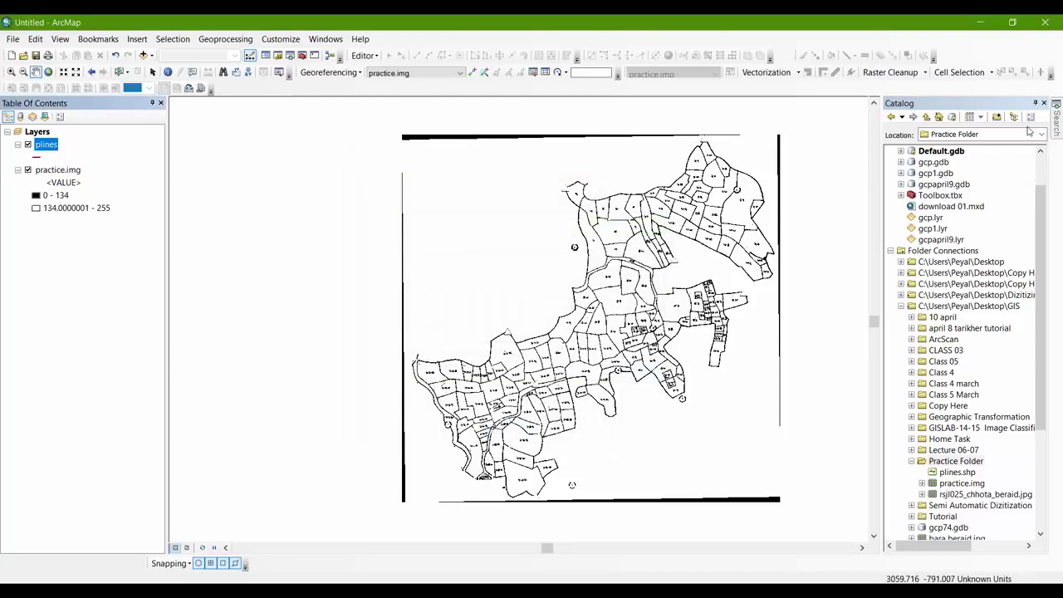
Close the Catalog and start an edit session for the plines layer.
left_click(1045, 103)
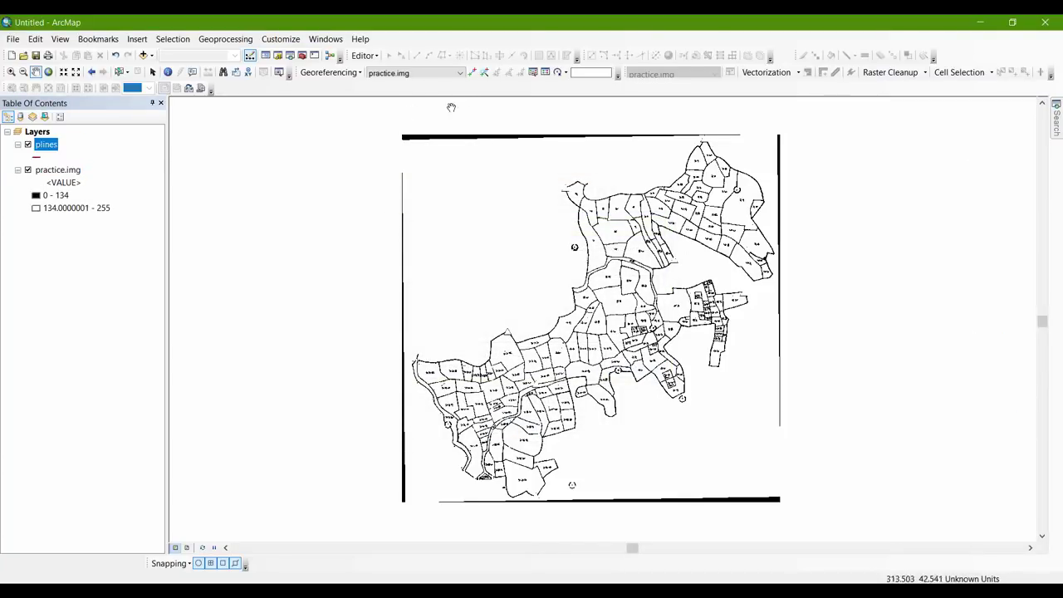
left_click(362, 55)
left_click(388, 73)
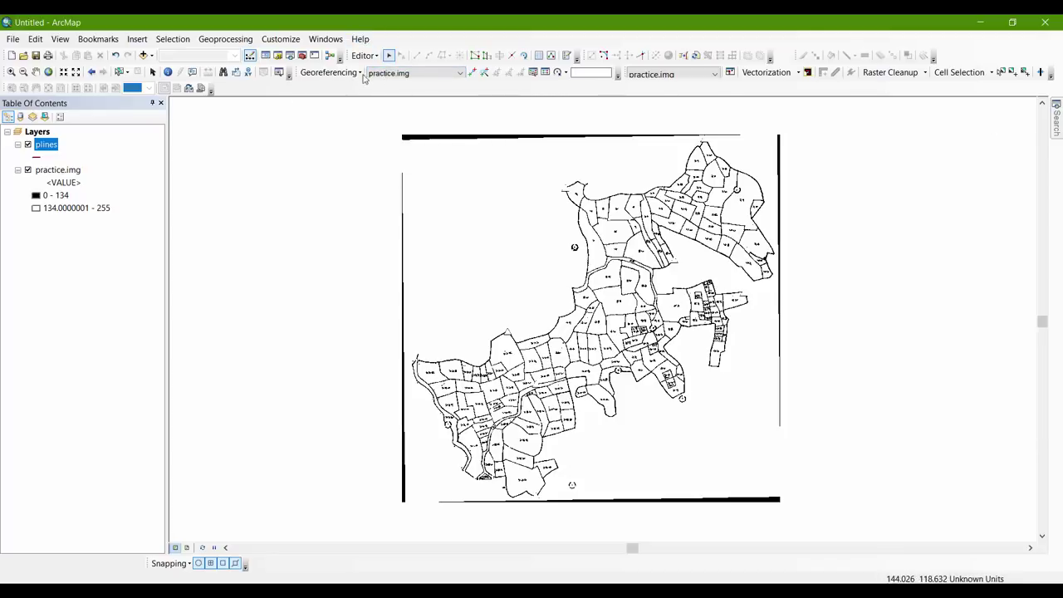
Check that the ArcScan toolbar and extension are enabled, and review the other active toolbars and extensions.
left_click(325, 40)
left_click(294, 40)
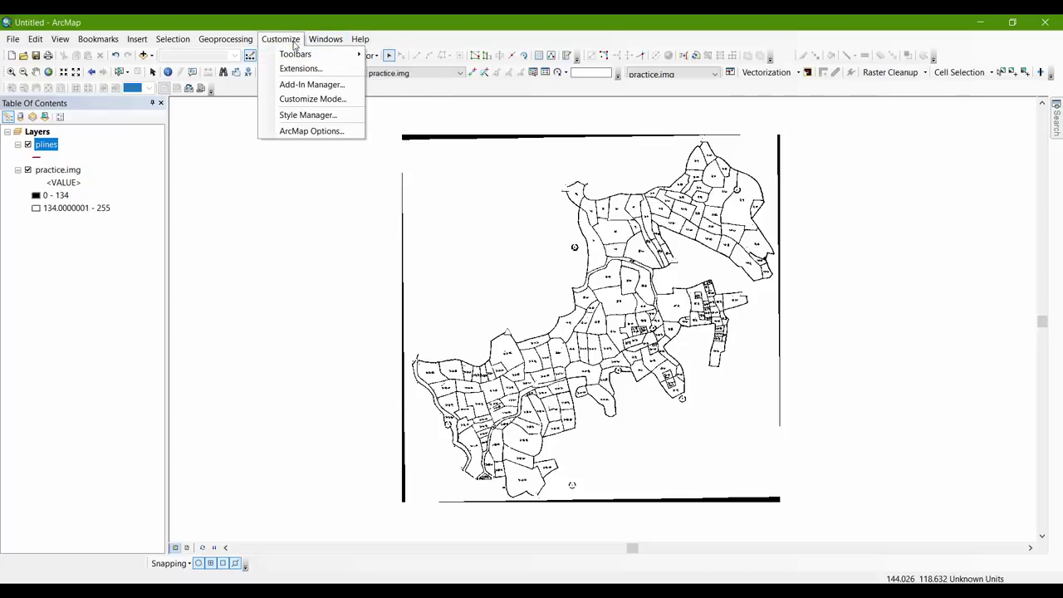
mouse_move(302, 56)
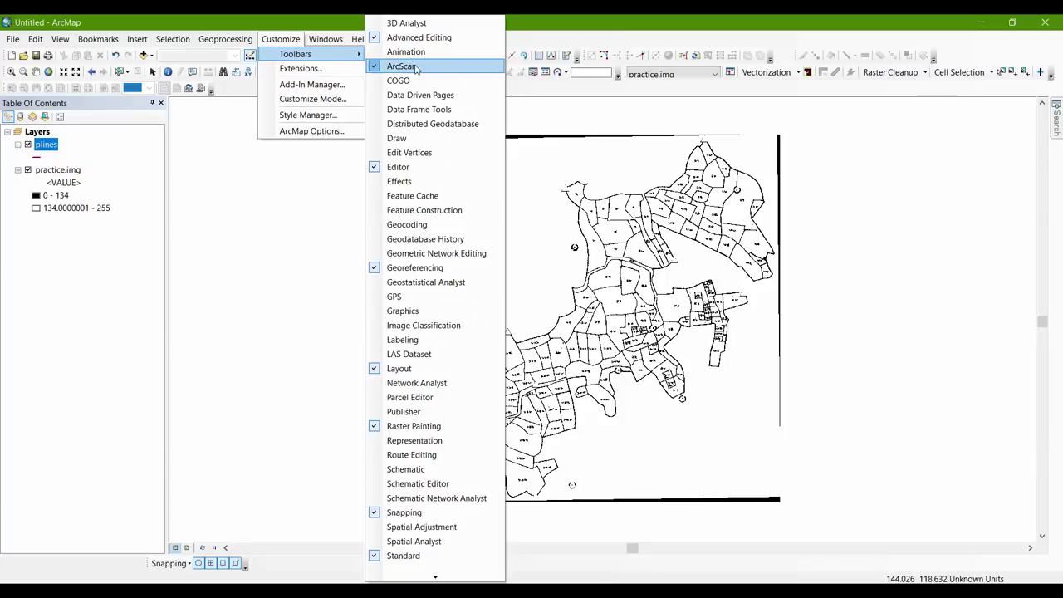
left_click(323, 72)
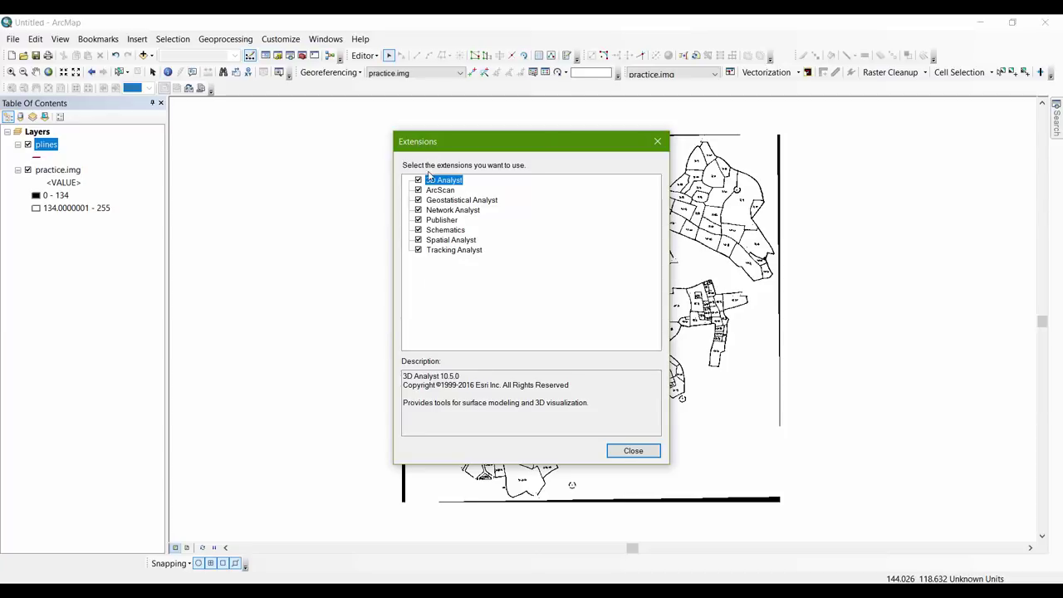
left_click(634, 452)
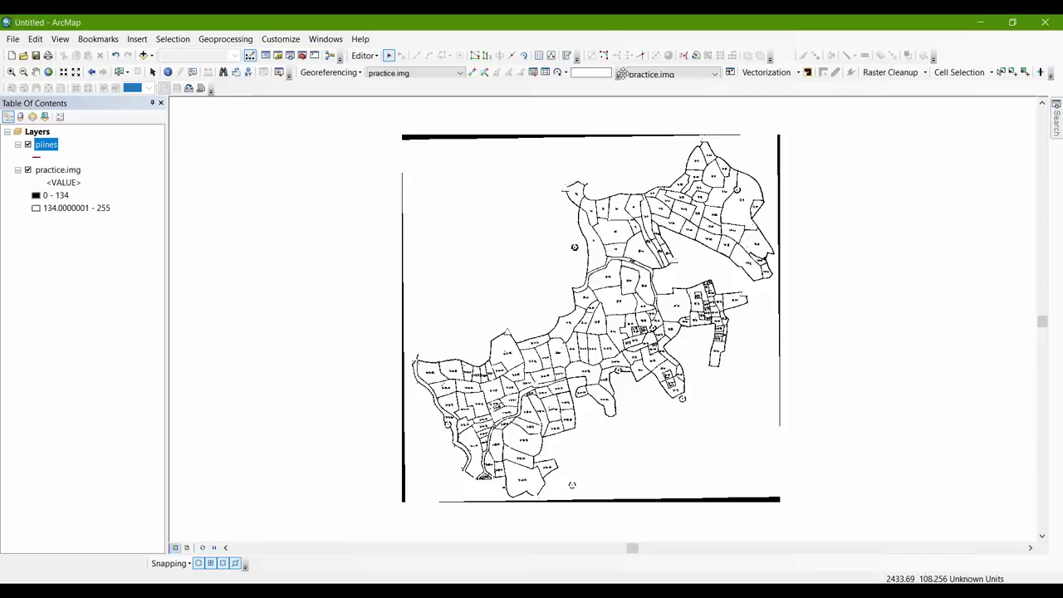
left_click(325, 39)
mouse_move(295, 42)
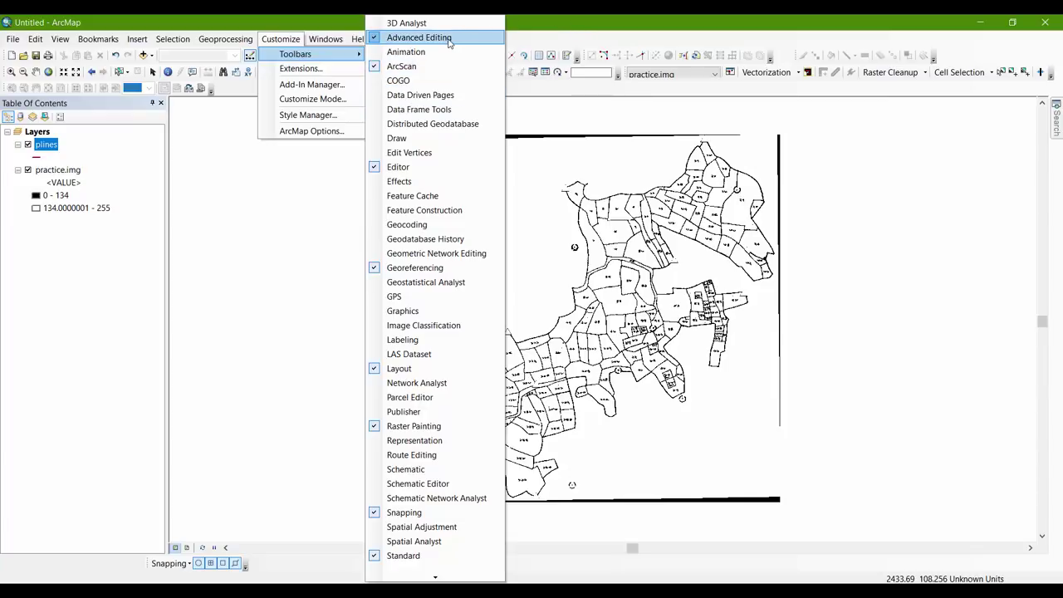
left_click(573, 26)
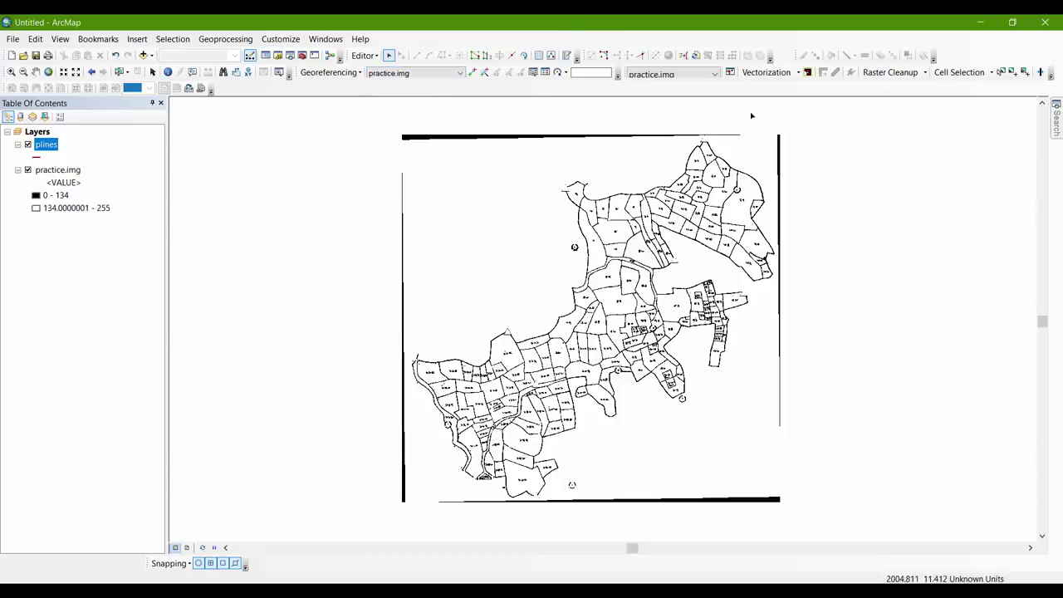
Show the ArcScan vectorization preview for practice.img.
left_click(786, 74)
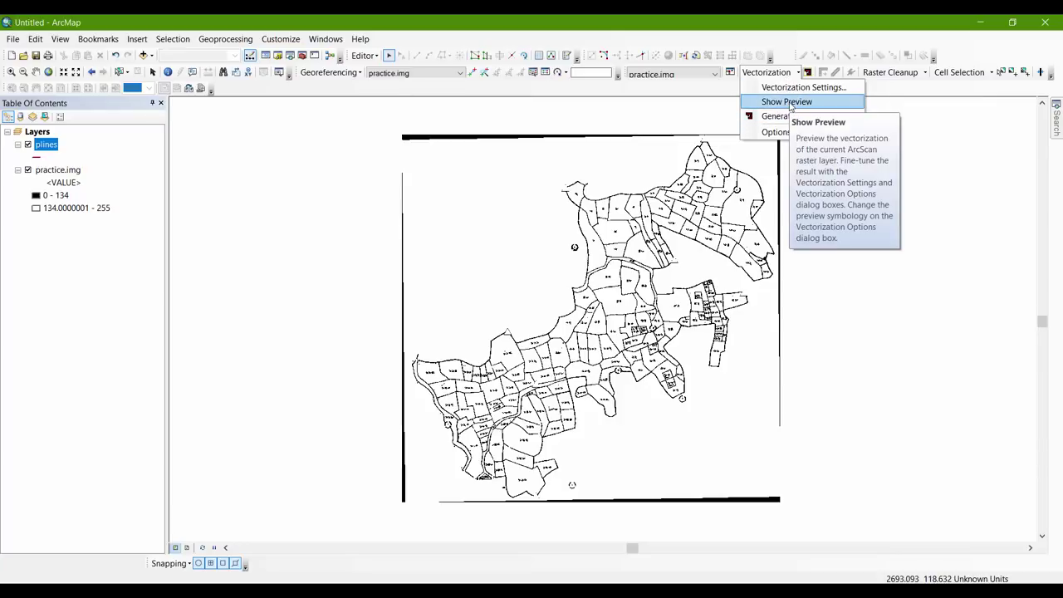
left_click(790, 103)
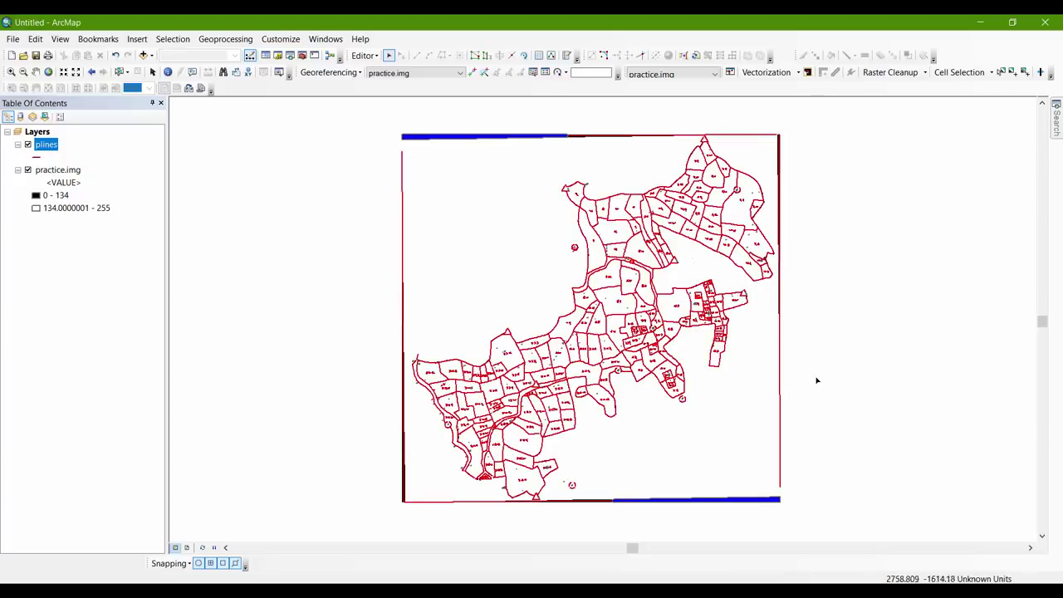
Examine the previewed vector lines against the parcel boundaries and plot numbers, up close and across the whole map.
scroll(643, 318, "up", 5)
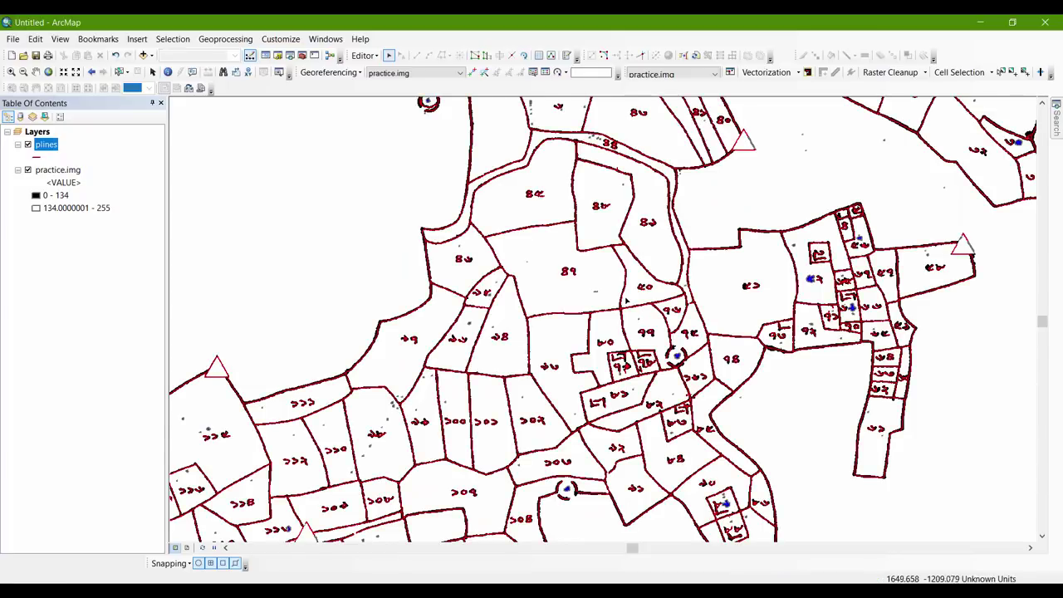
scroll(627, 302, "up", 2)
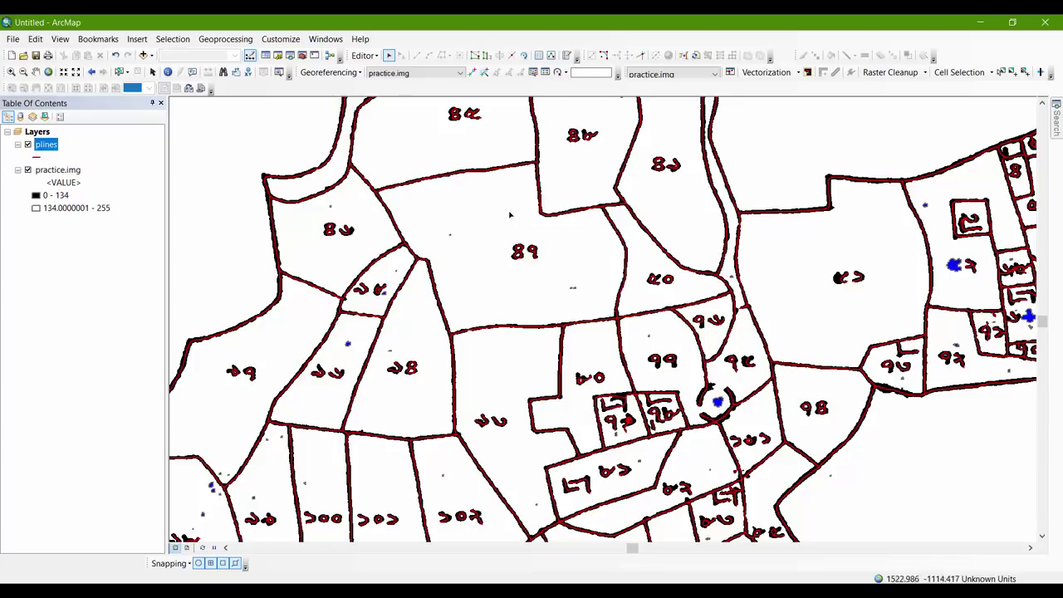
scroll(535, 237, "up", 3)
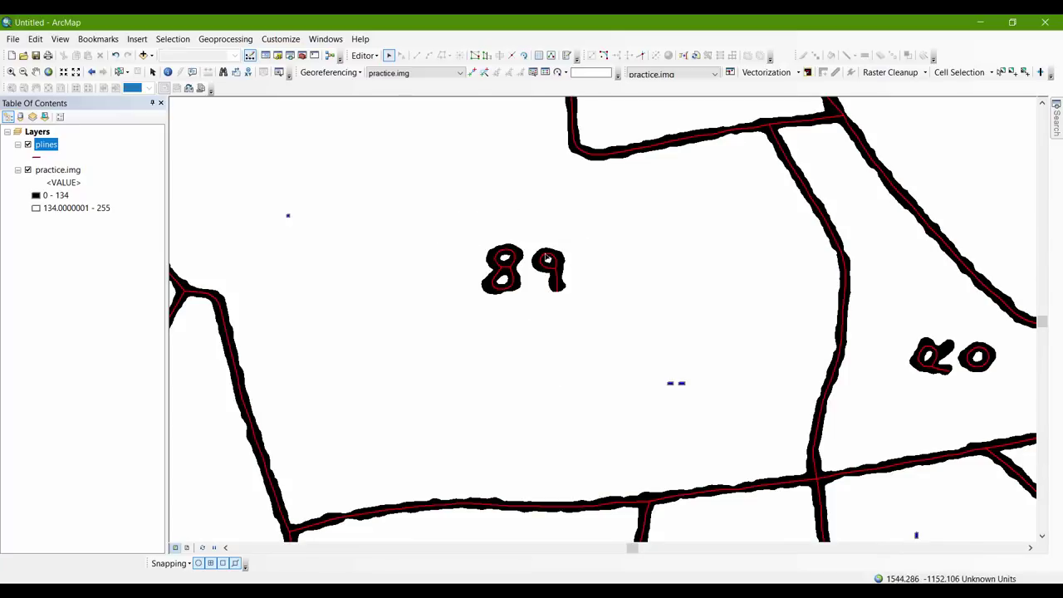
scroll(546, 258, "up", 3)
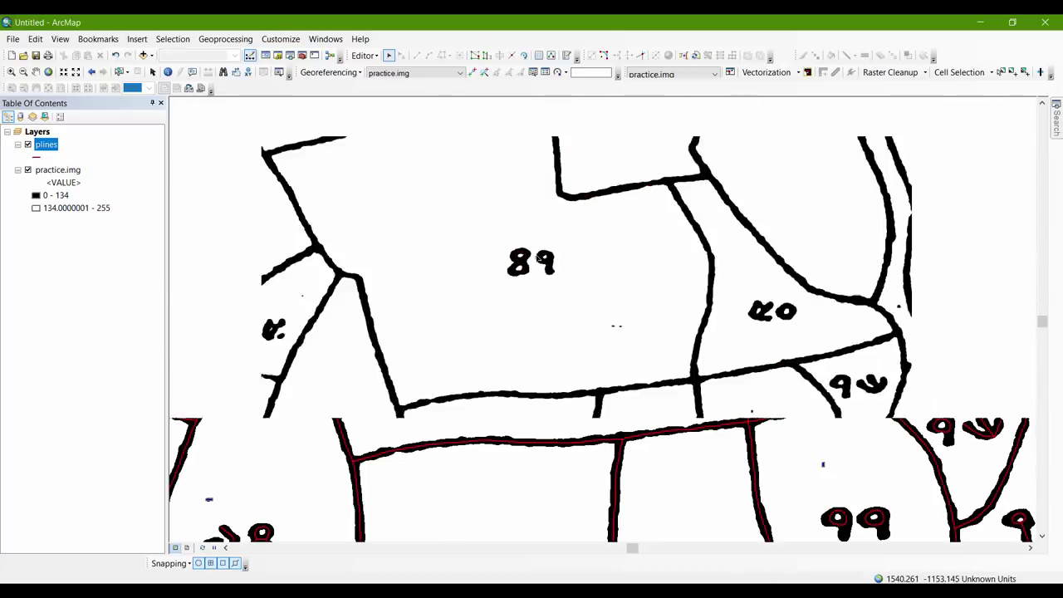
scroll(532, 250, "up", 2)
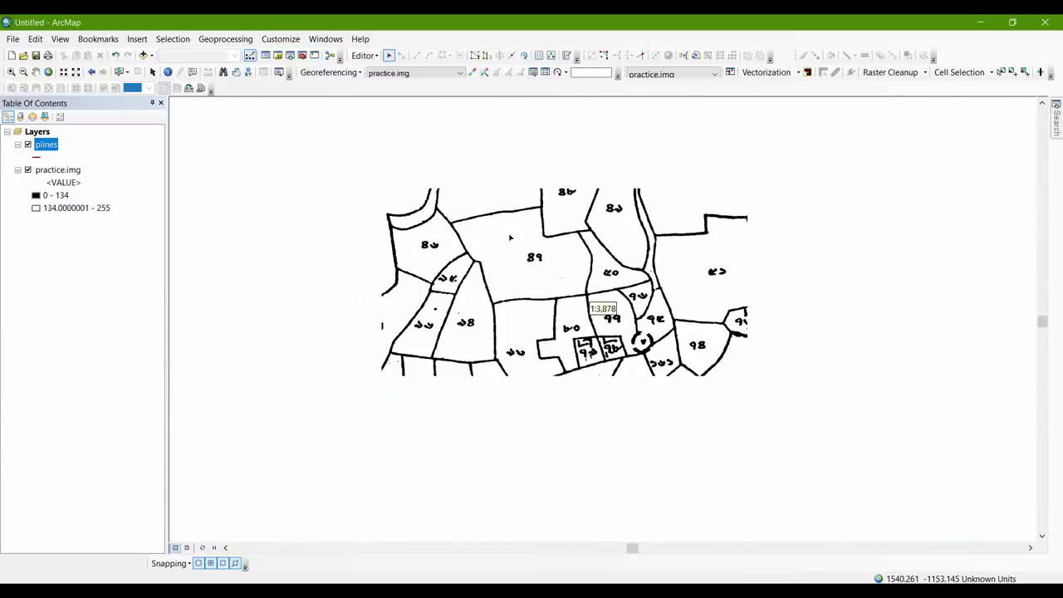
scroll(517, 225, "up", 4)
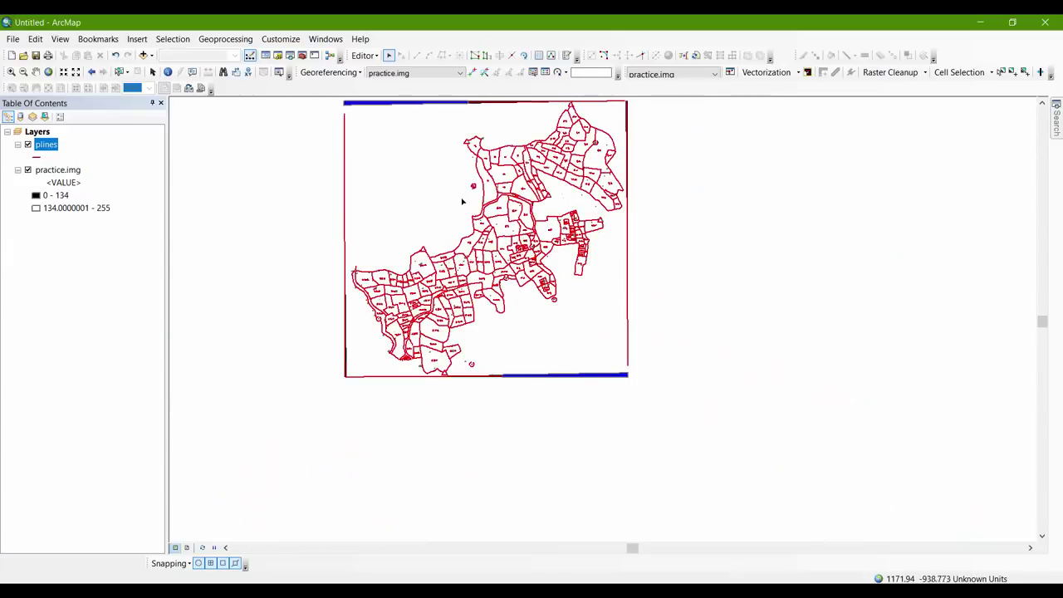
left_click_drag(465, 194, 515, 259)
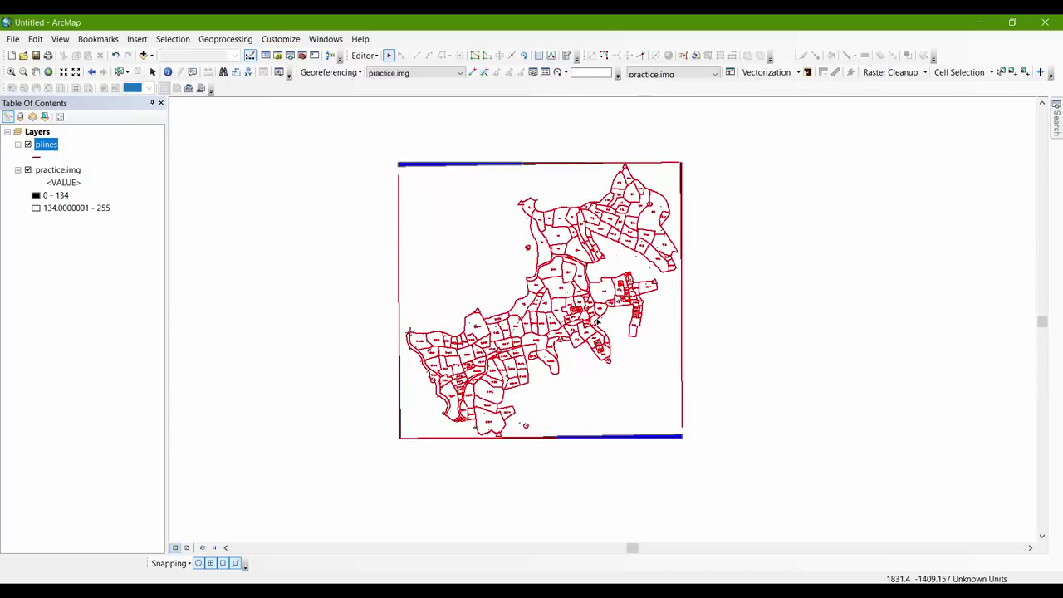
scroll(691, 288, "up", 2)
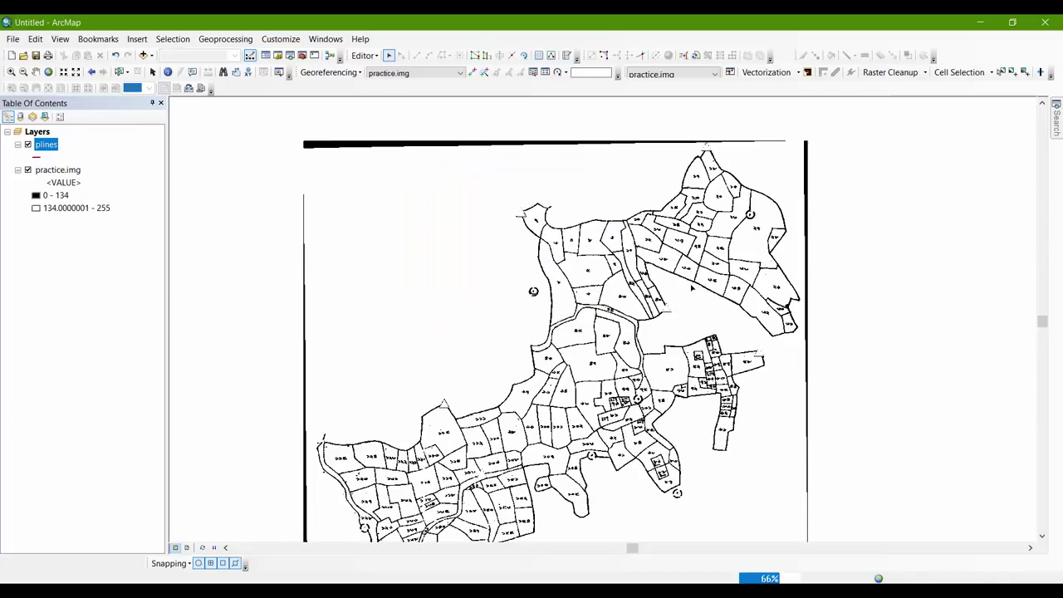
scroll(691, 288, "down", 3)
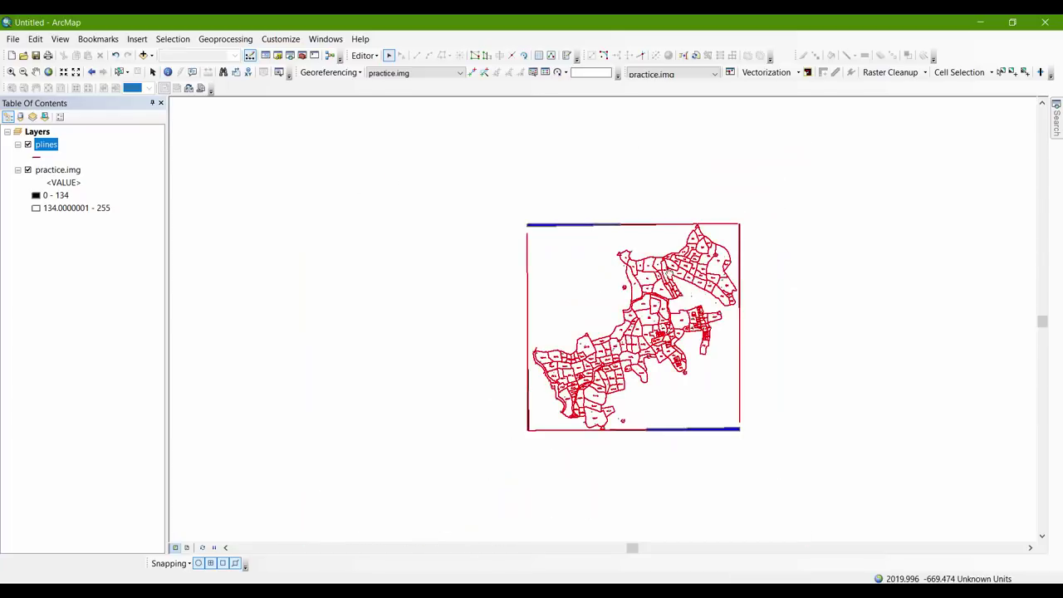
Check the attribute table of the plines layer for existing features and close it again.
left_click(60, 39)
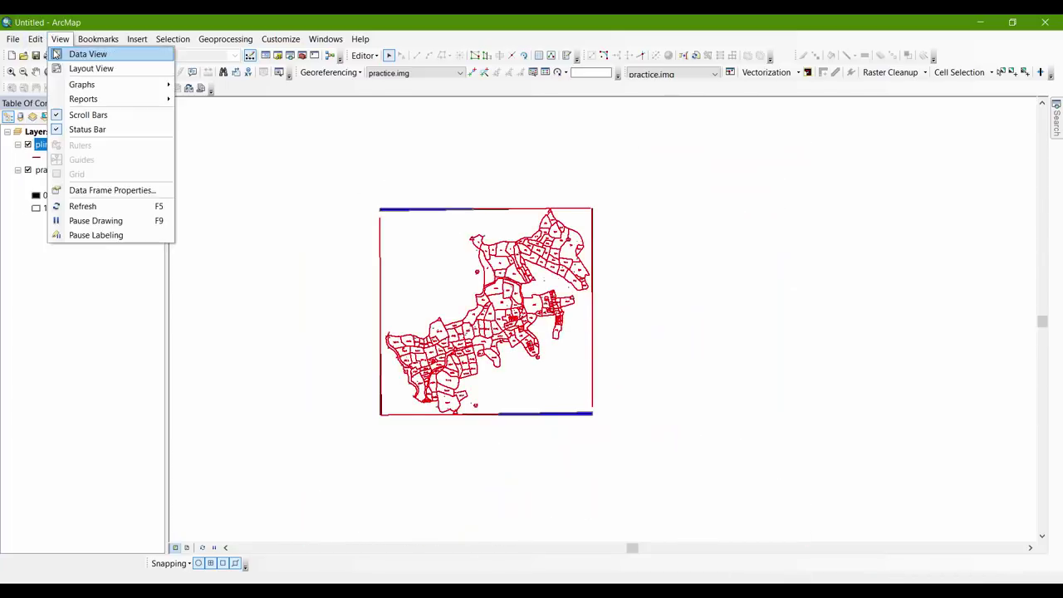
left_click(204, 25)
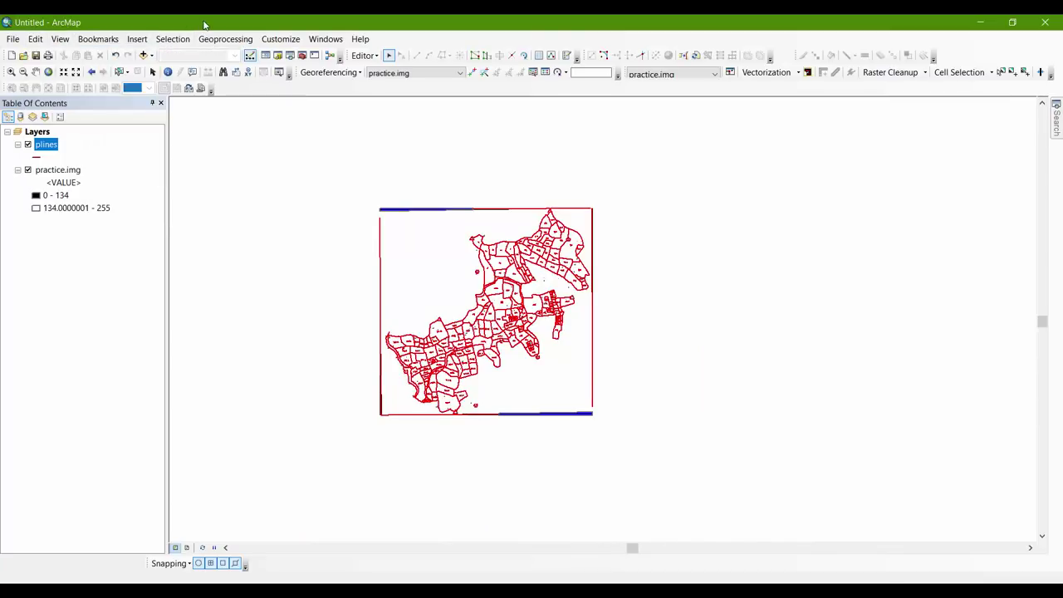
right_click(48, 146)
left_click(116, 183)
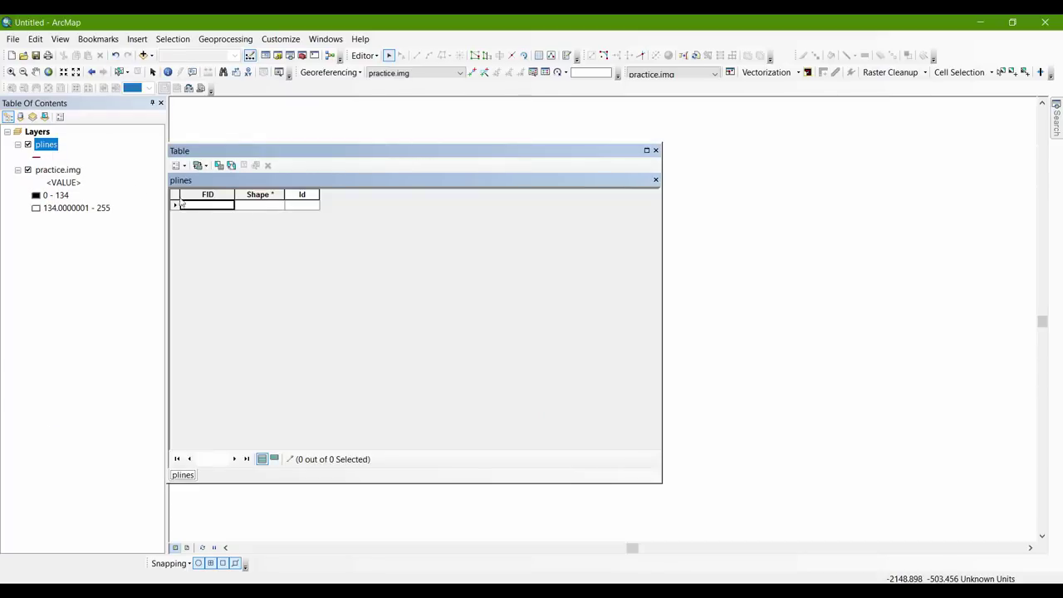
left_click(656, 151)
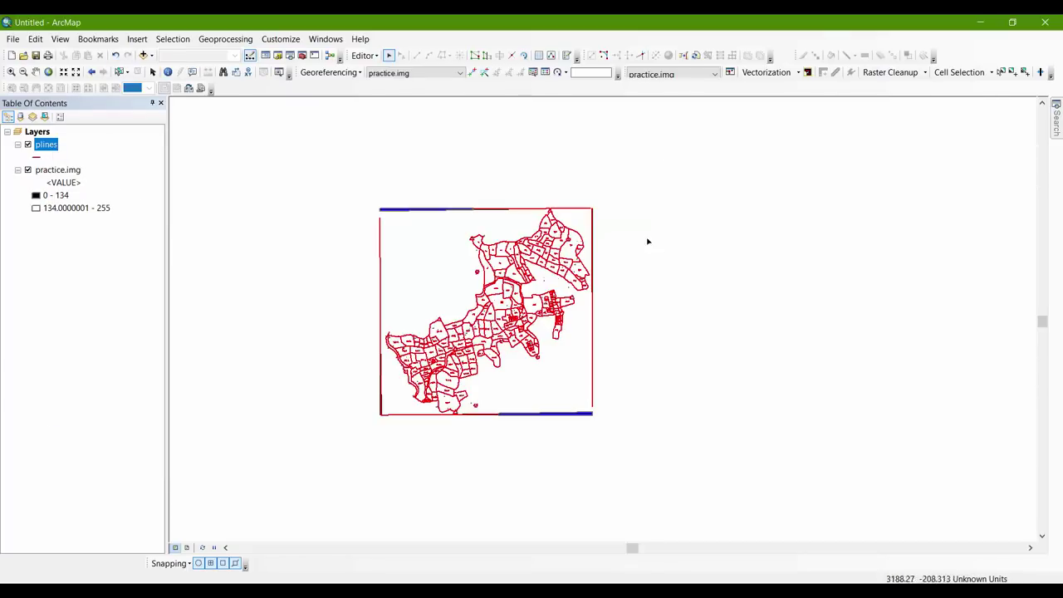
Turn off the ArcScan vectorization preview so only the practice.img raster is displayed.
left_click(765, 73)
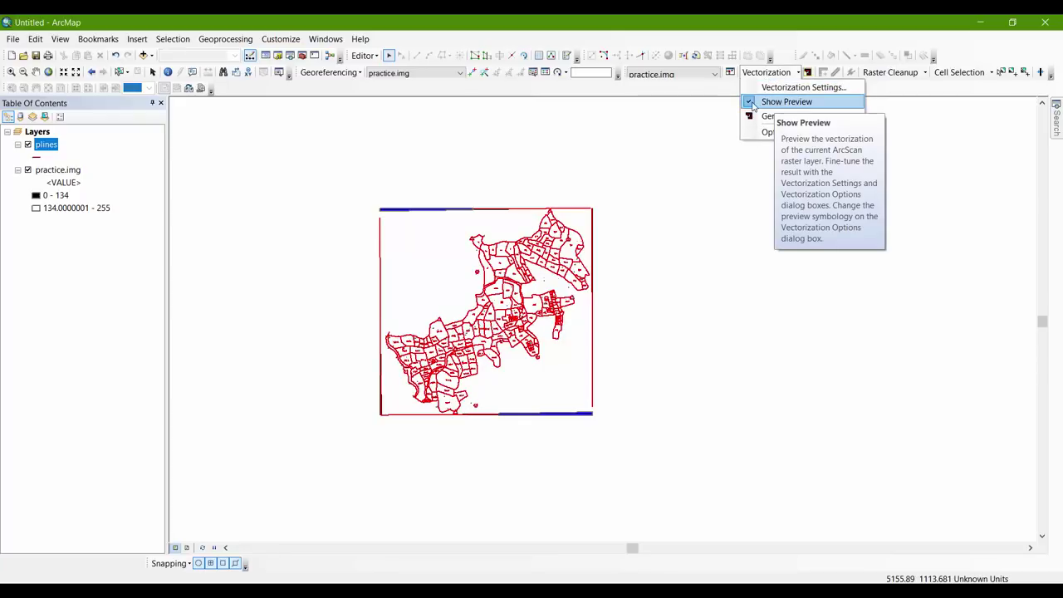
left_click(750, 102)
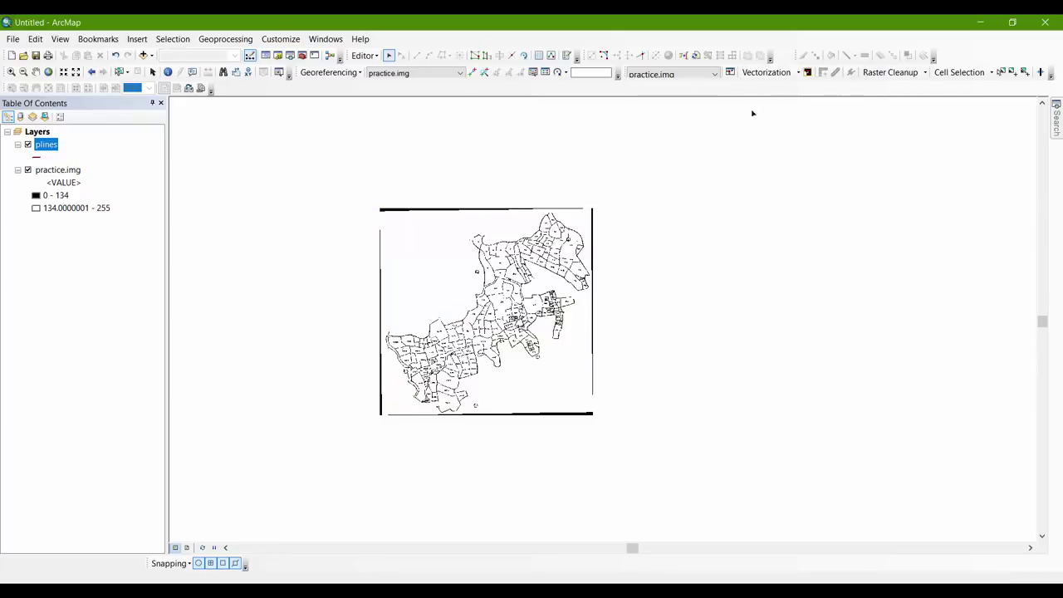
scroll(503, 264, "up", 2)
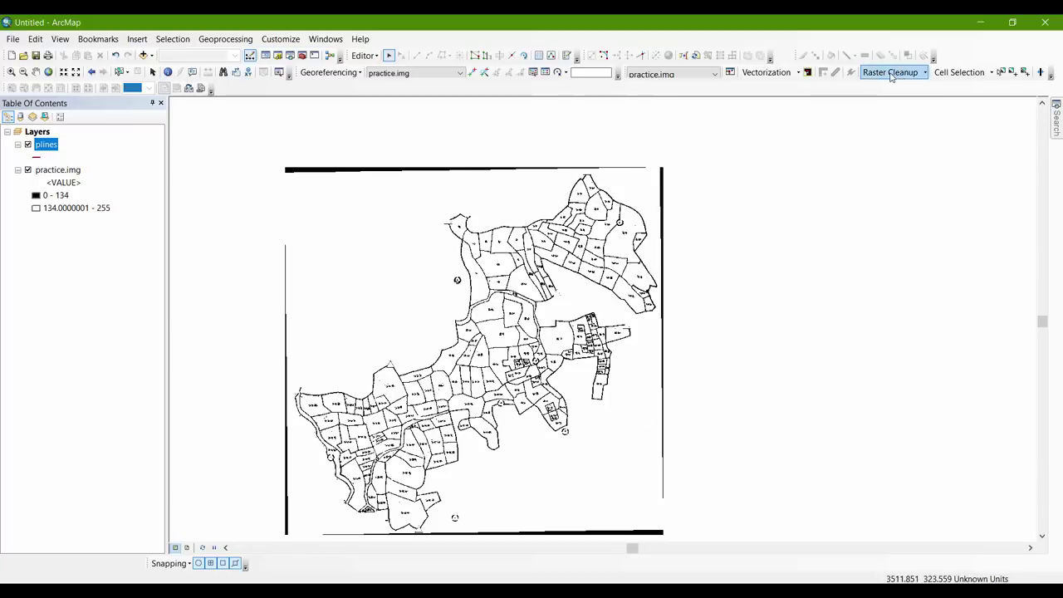
Check that the Raster Painting toolbar is available and start a raster cleanup session for practice.img.
left_click(789, 73)
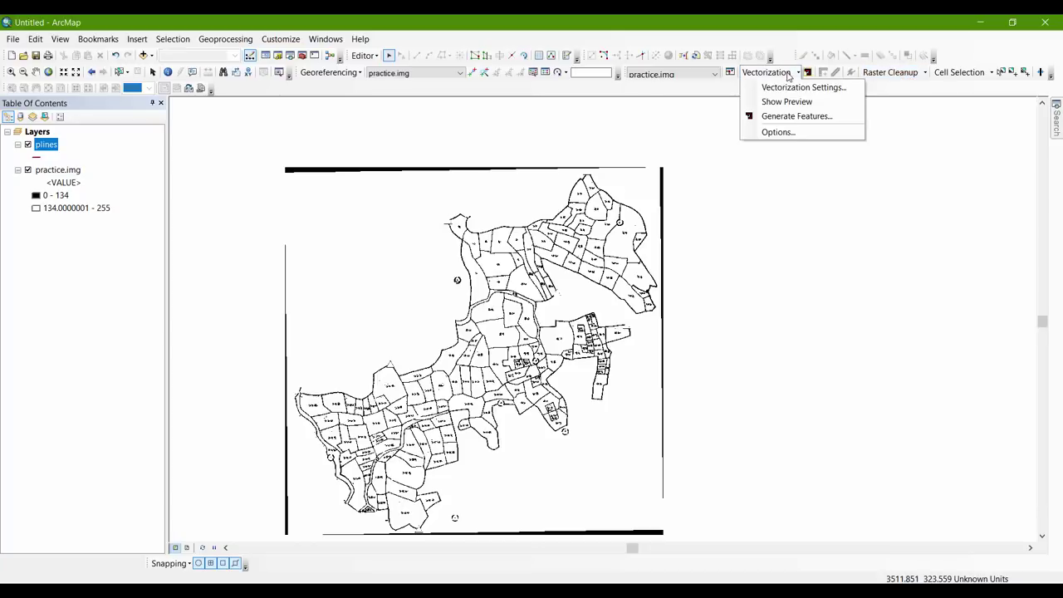
left_click(889, 73)
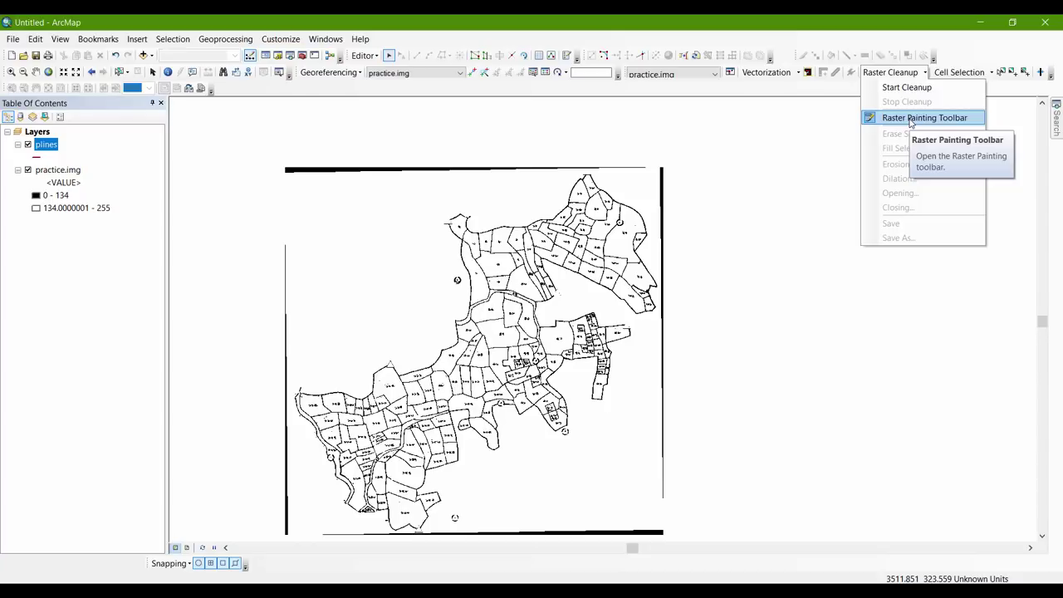
left_click(930, 59)
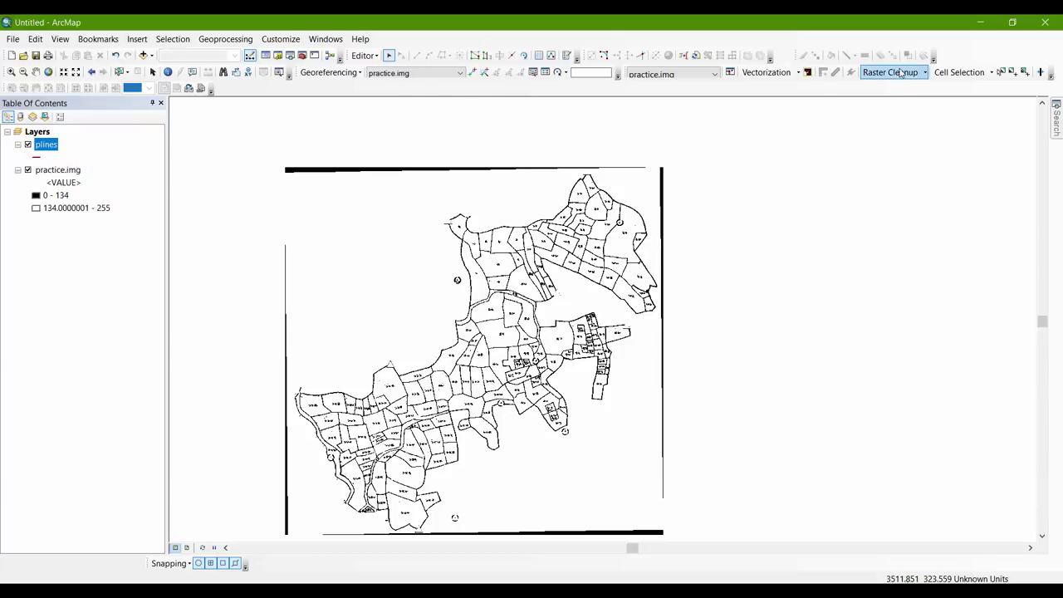
left_click(899, 74)
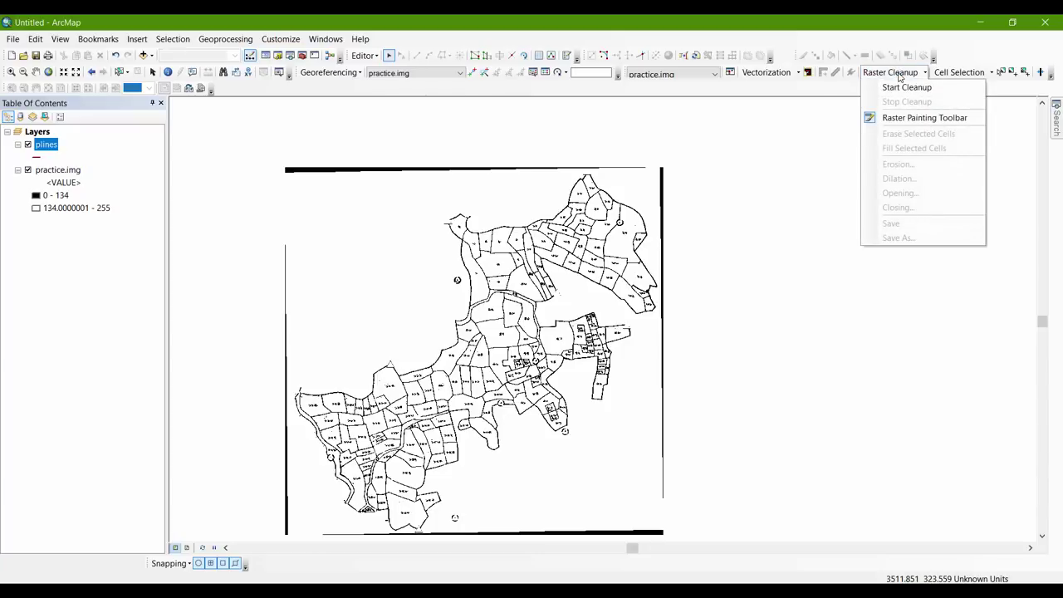
left_click(902, 31)
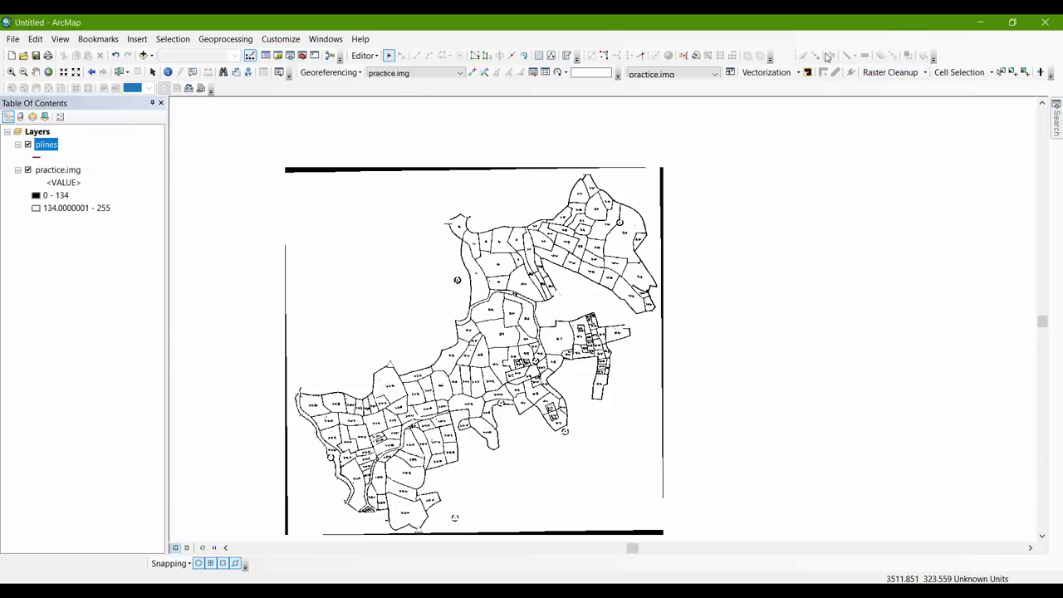
left_click(899, 74)
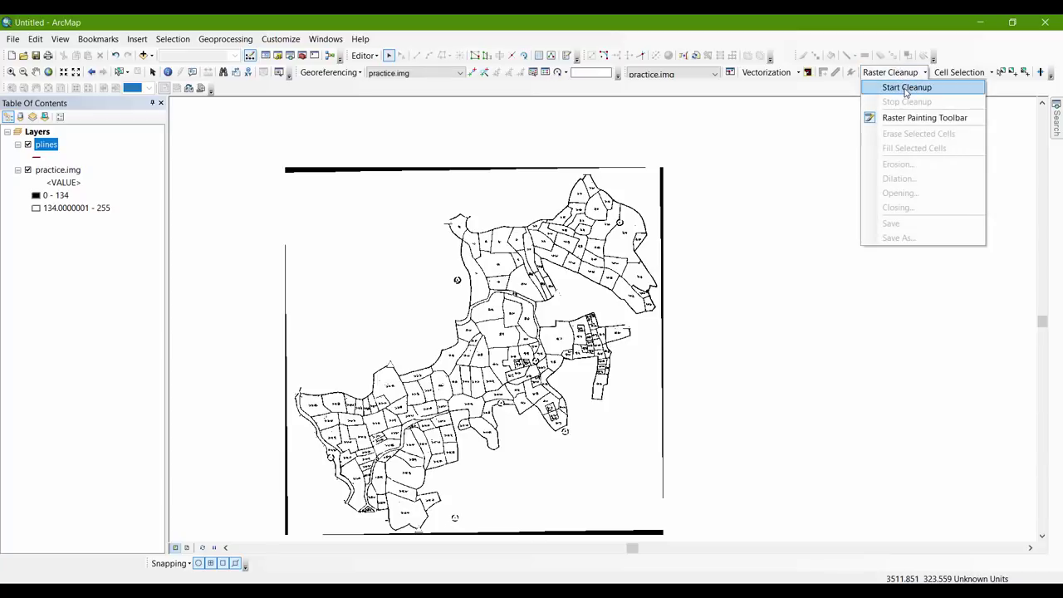
left_click(897, 88)
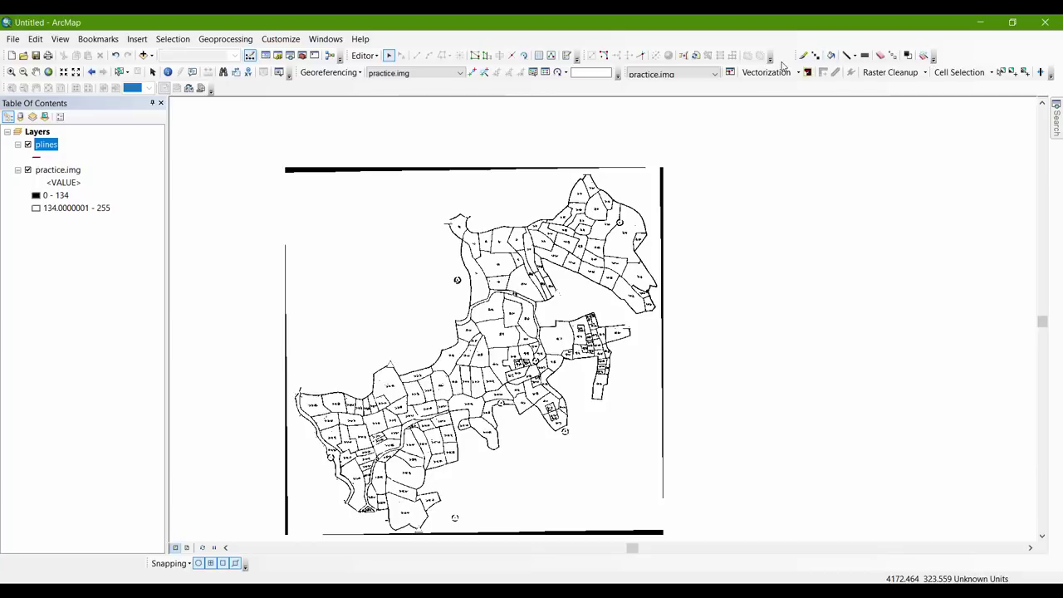
Erase the plot numbers and the upper border line around the northern parcels with Magic Erase, including the numbers in the parcels just below them.
left_click(923, 57)
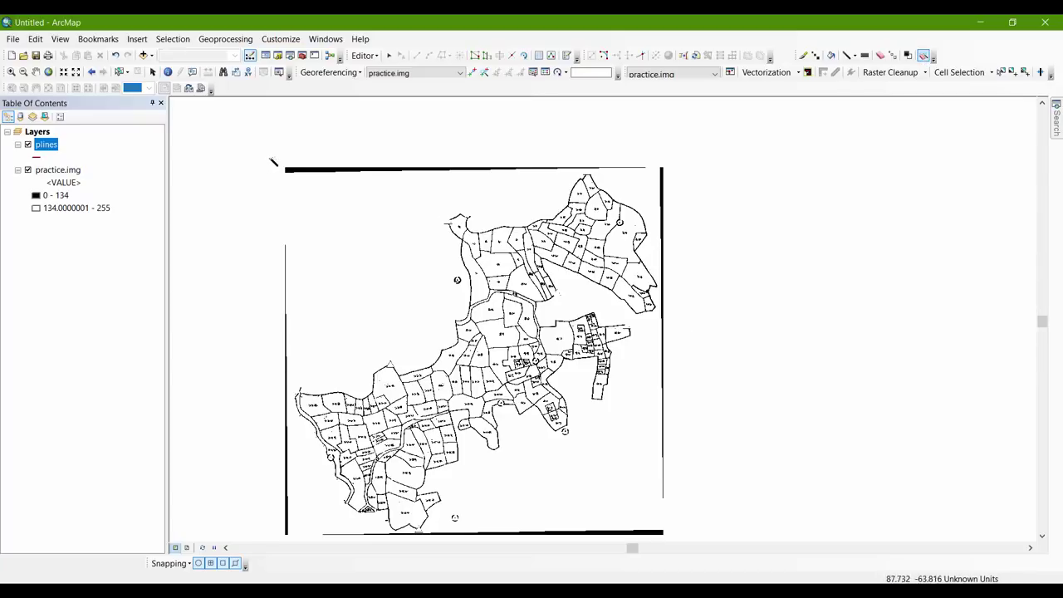
mouse_move(245, 130)
left_mouse_down()
mouse_move(811, 387)
mouse_move(706, 333)
mouse_move(707, 290)
left_mouse_up()
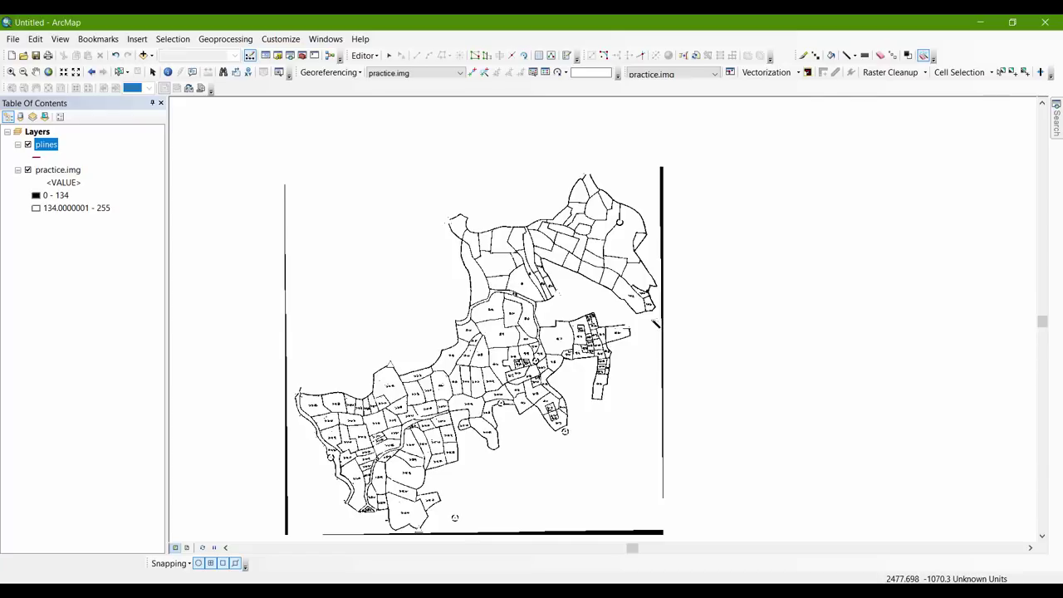
scroll(526, 304, "down", 3)
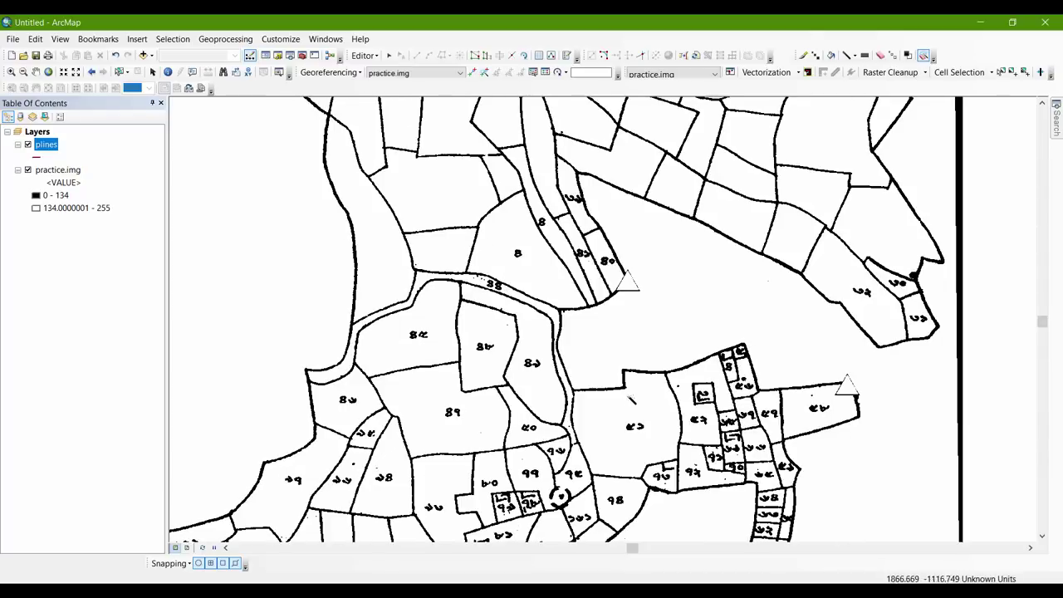
left_click_drag(290, 168, 666, 413)
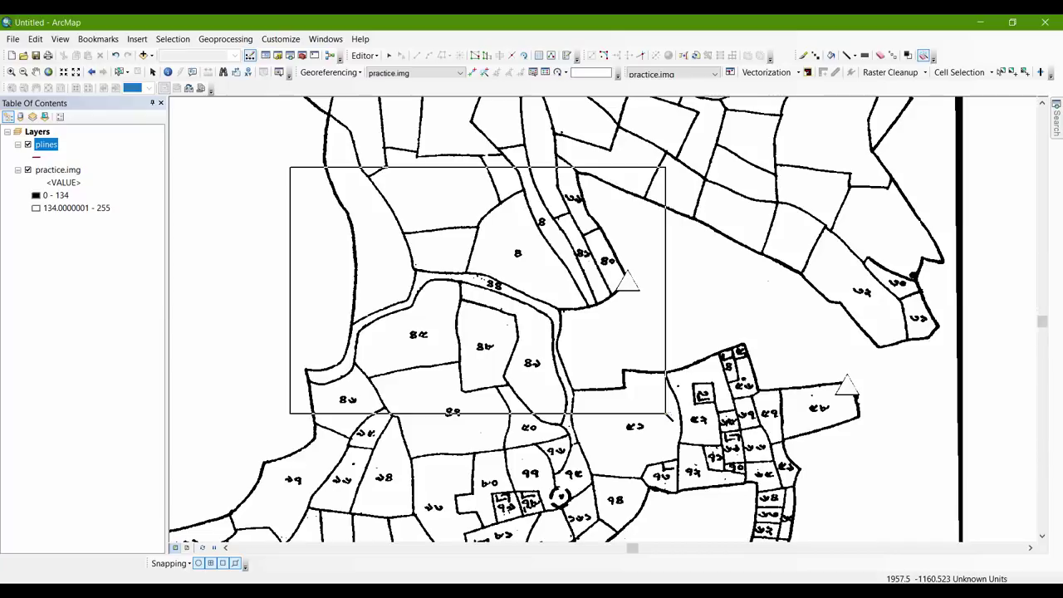
left_click_drag(668, 416, 668, 416)
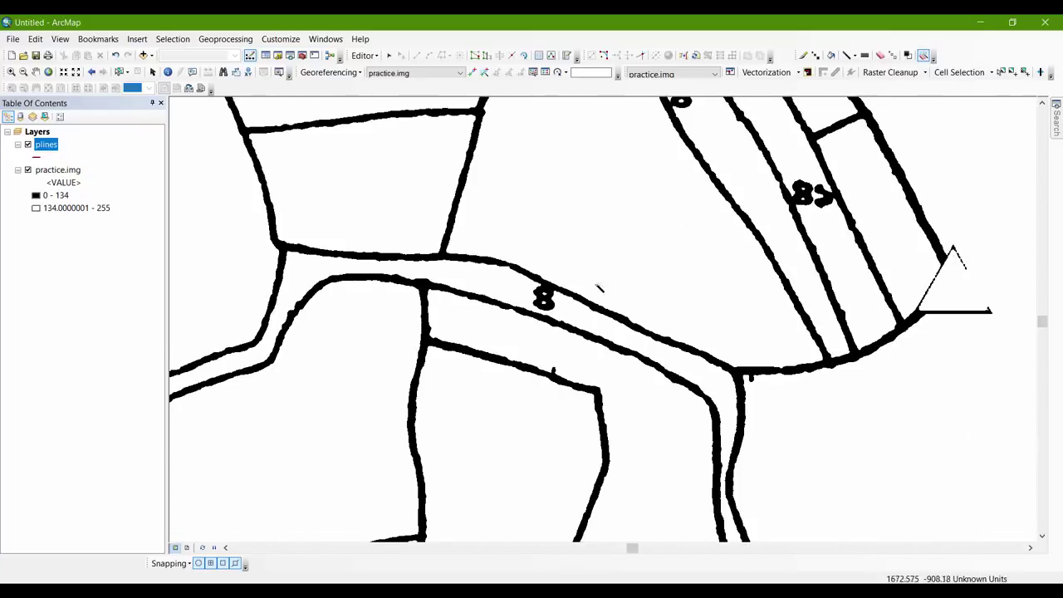
Examine the digit beside the narrow central road up close, and review the plot numbers across the whole map.
scroll(627, 270, "up", 5)
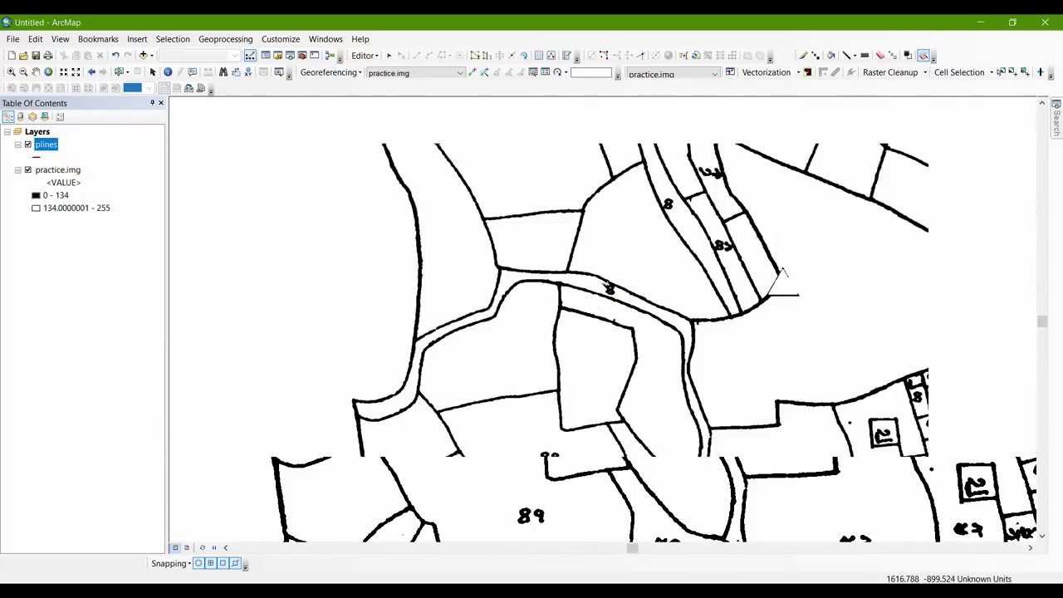
scroll(629, 301, "down", 3)
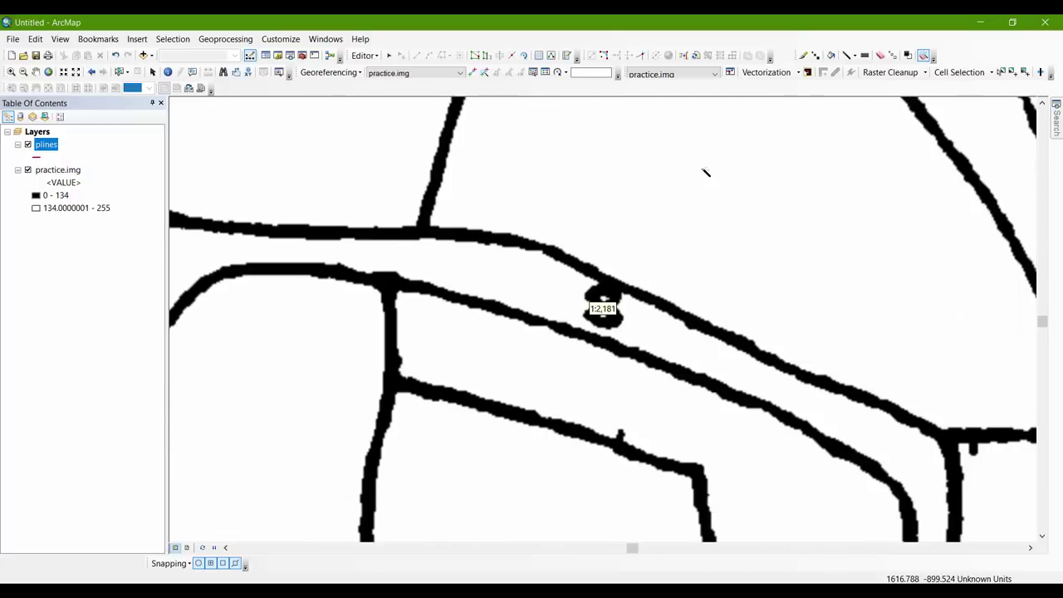
scroll(704, 172, "up", 3)
scroll(635, 266, "down", 5)
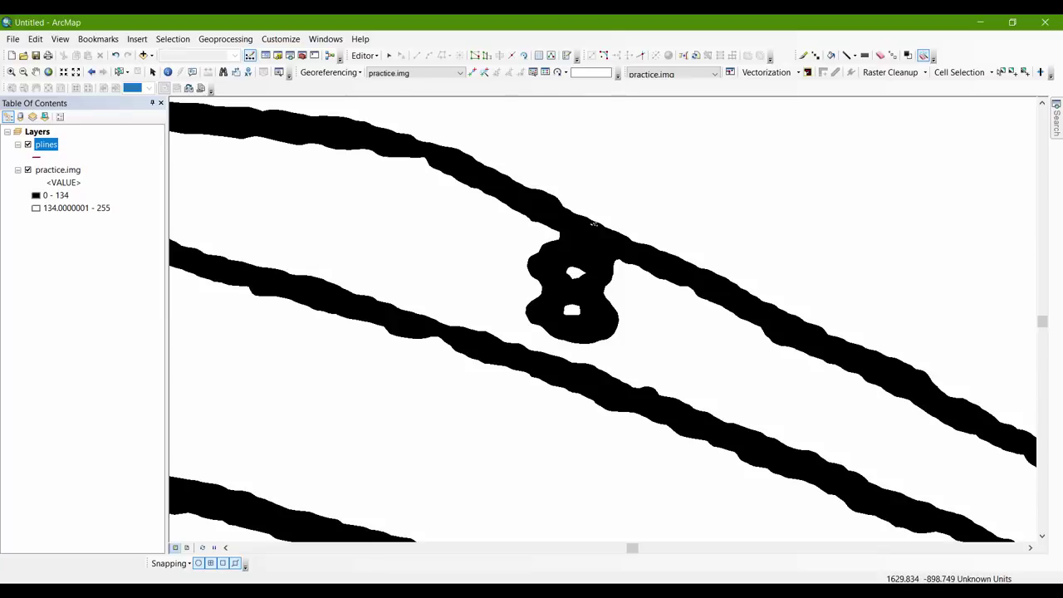
scroll(584, 274, "up", 3)
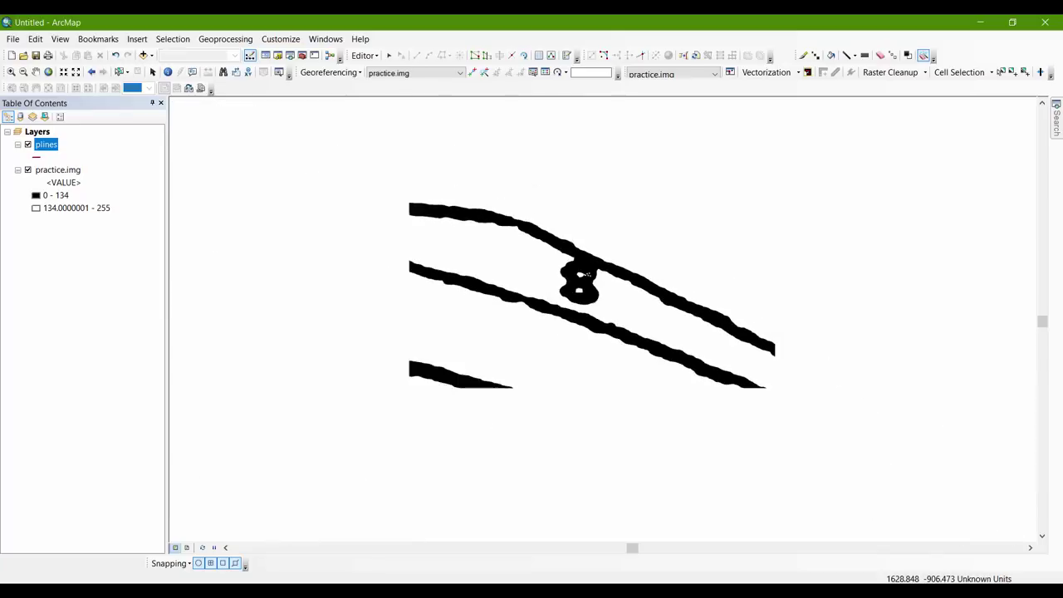
scroll(584, 274, "up", 2)
scroll(564, 356, "up", 2)
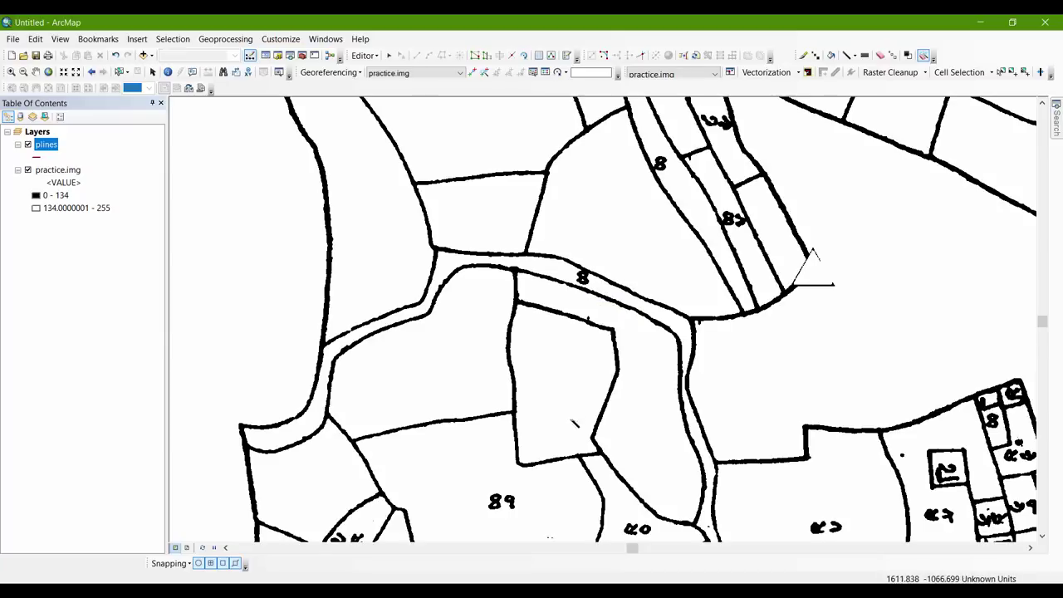
scroll(610, 347, "up", 3)
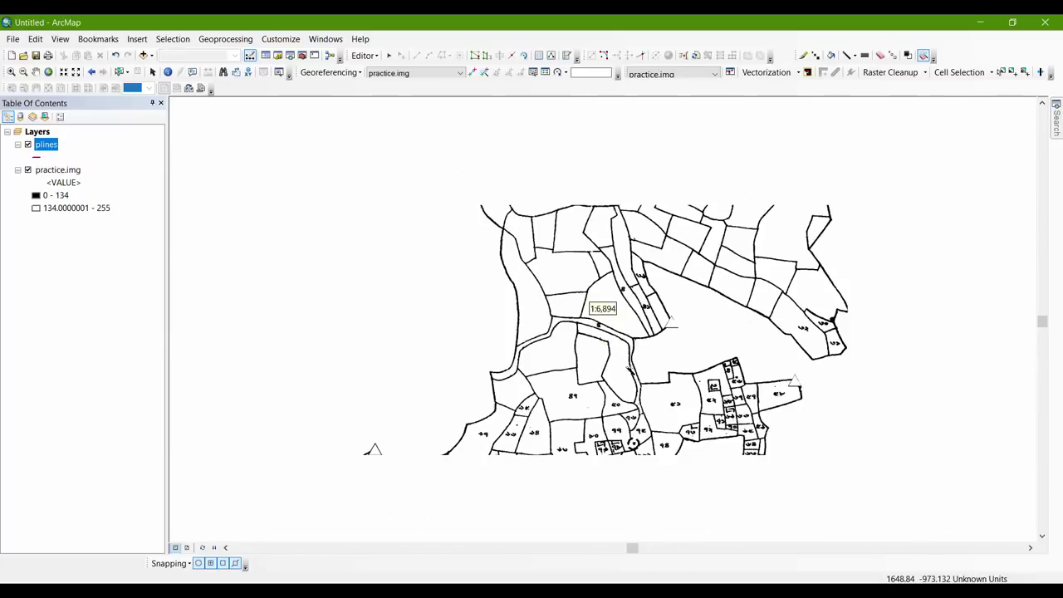
scroll(641, 405, "up", 3)
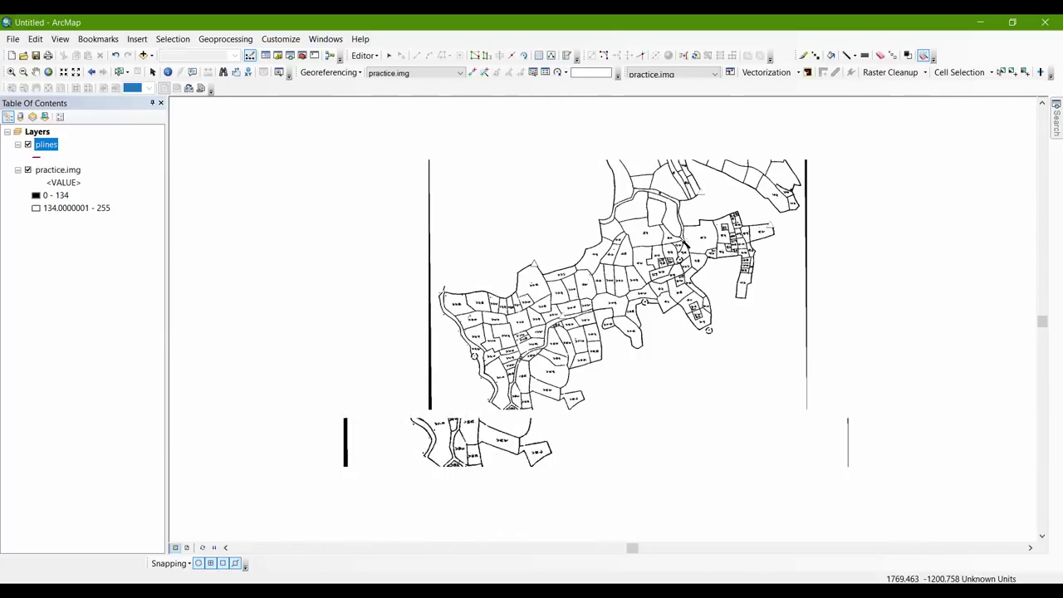
scroll(716, 243, "up", 2)
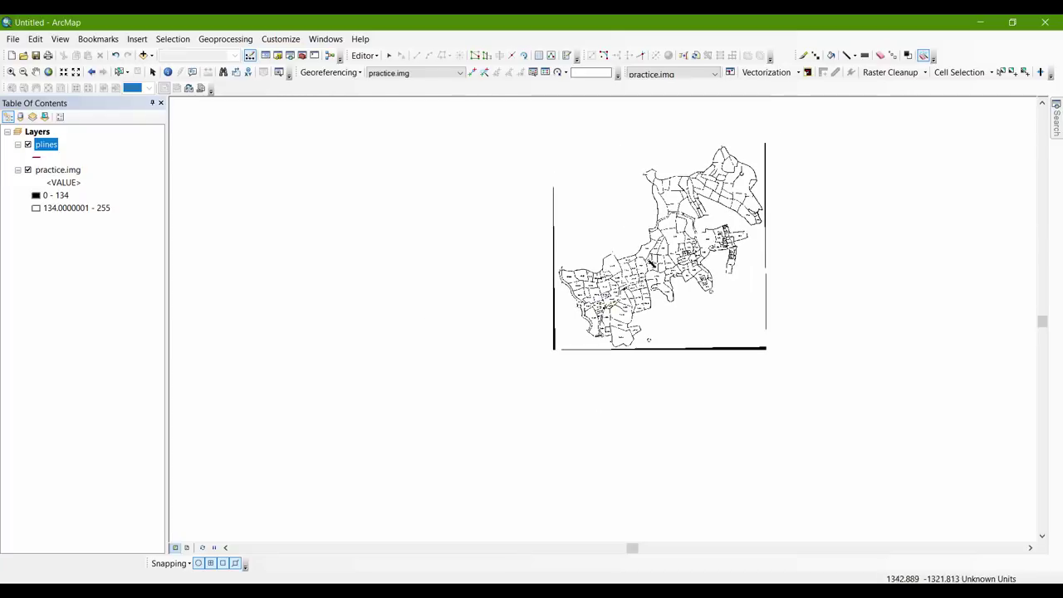
Undo the last Magic Erase on the raster.
left_click_drag(705, 215, 574, 303)
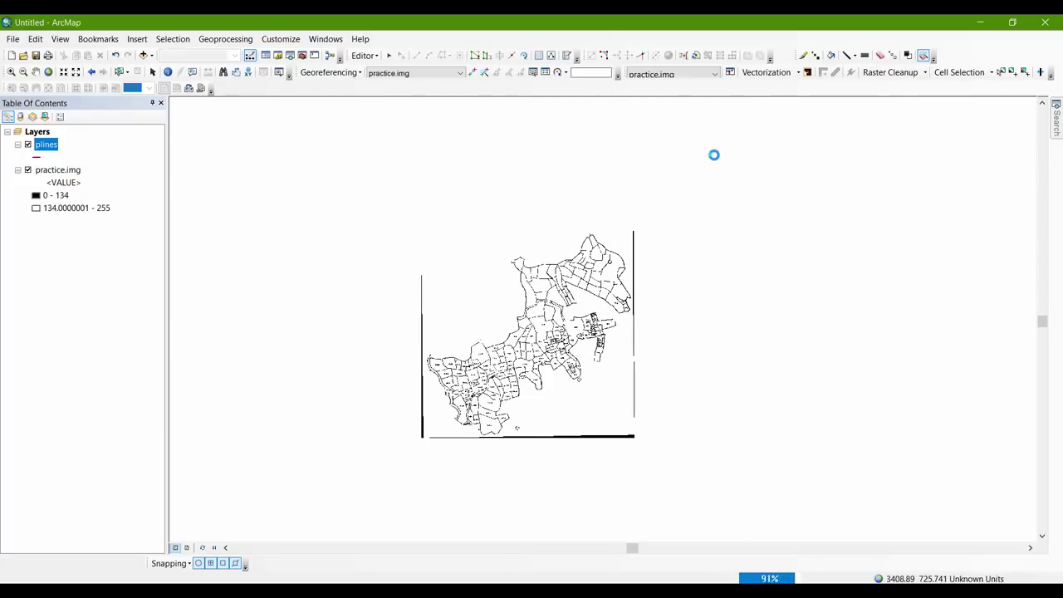
left_click(36, 40)
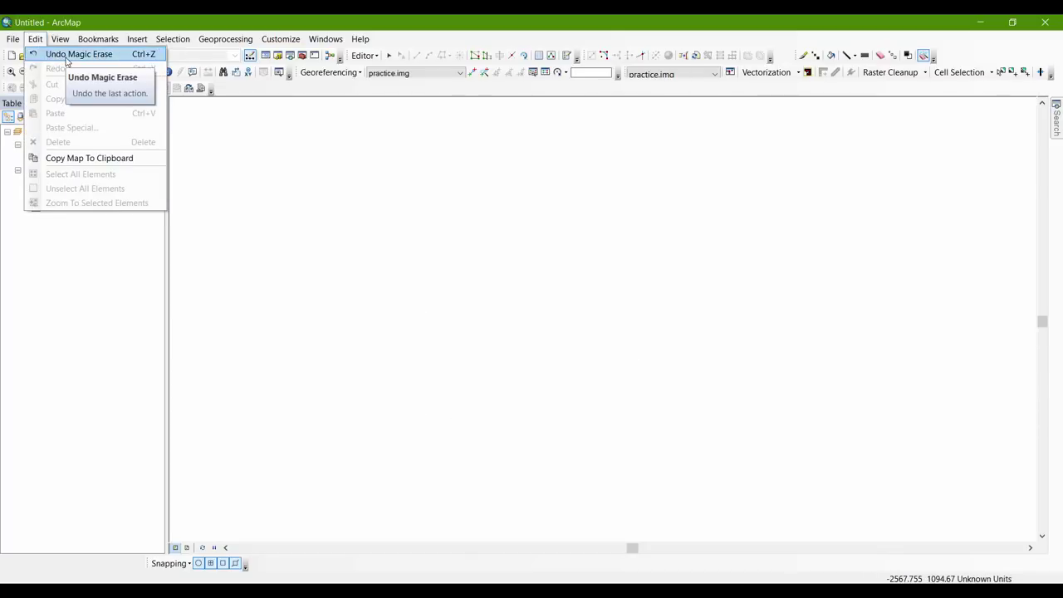
left_click(67, 57)
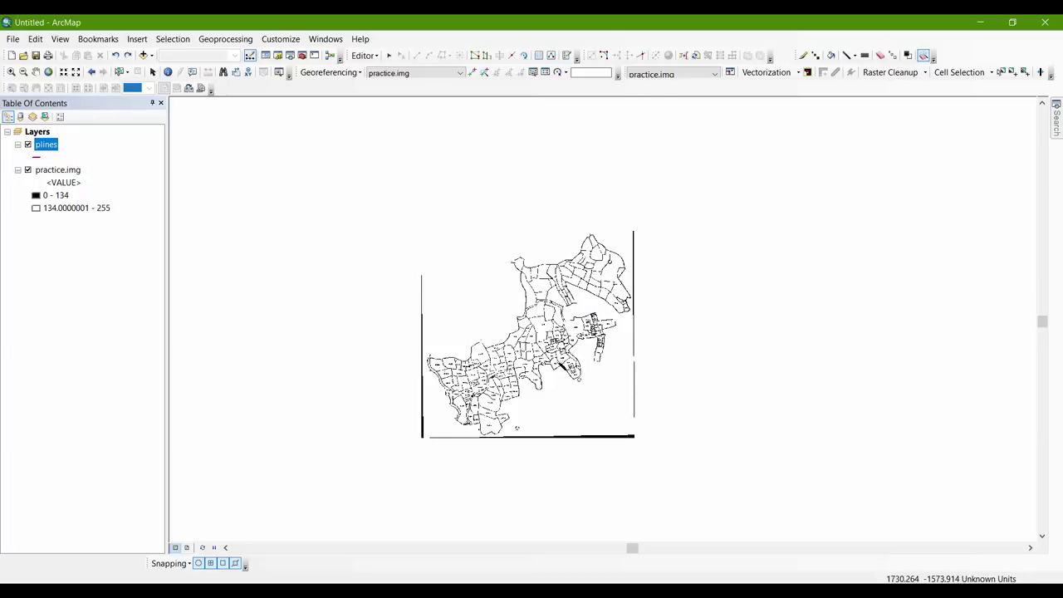
Erase more plot numbers with Magic Erase boxes over the southwestern parcels, the northeastern parcels, and the lower part of the map.
scroll(559, 364, "up", 3)
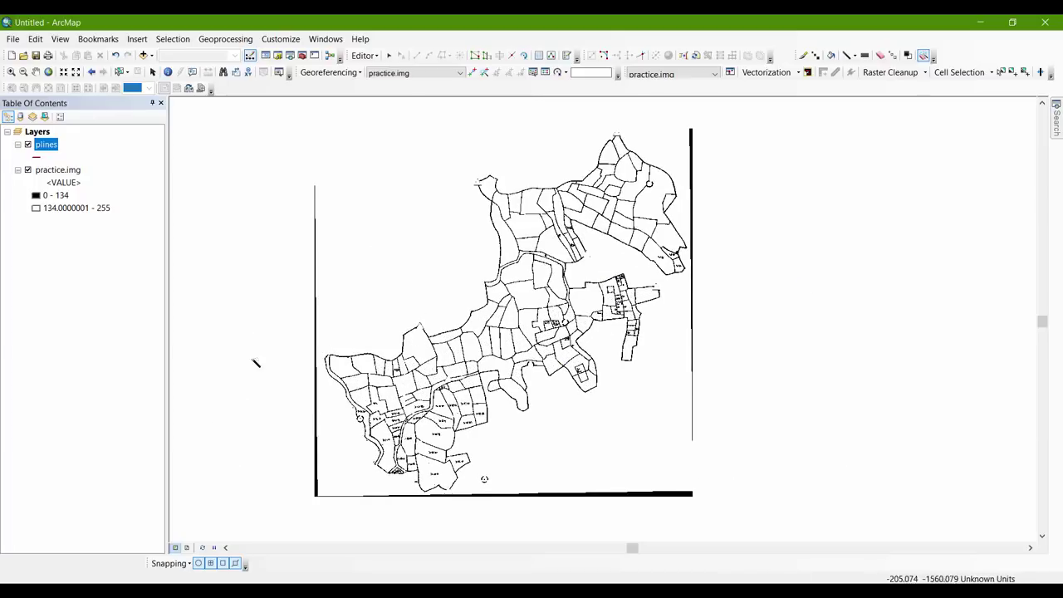
left_click_drag(256, 362, 771, 526)
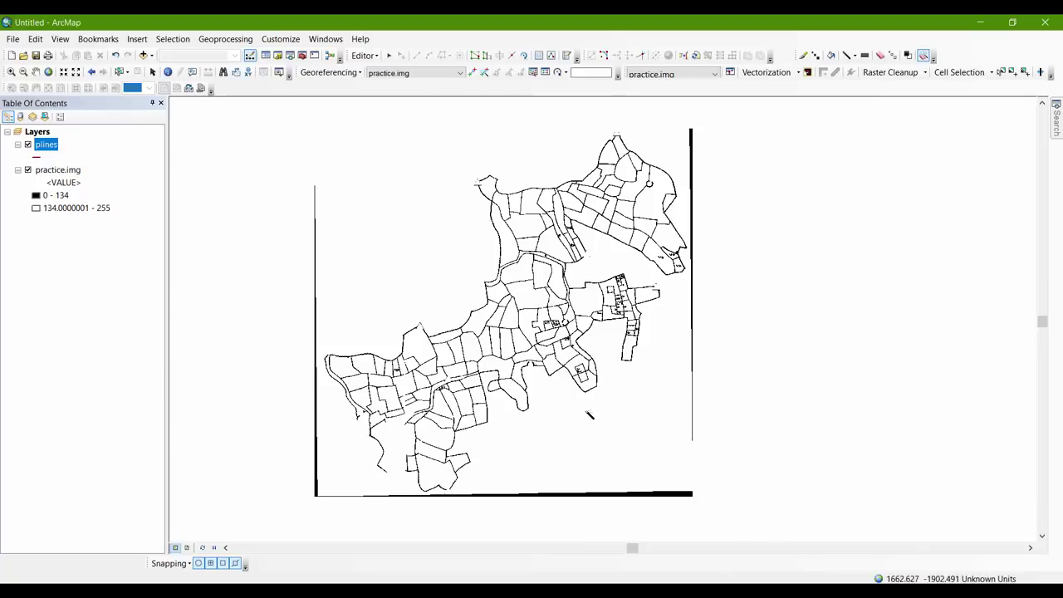
left_click_drag(425, 187, 827, 469)
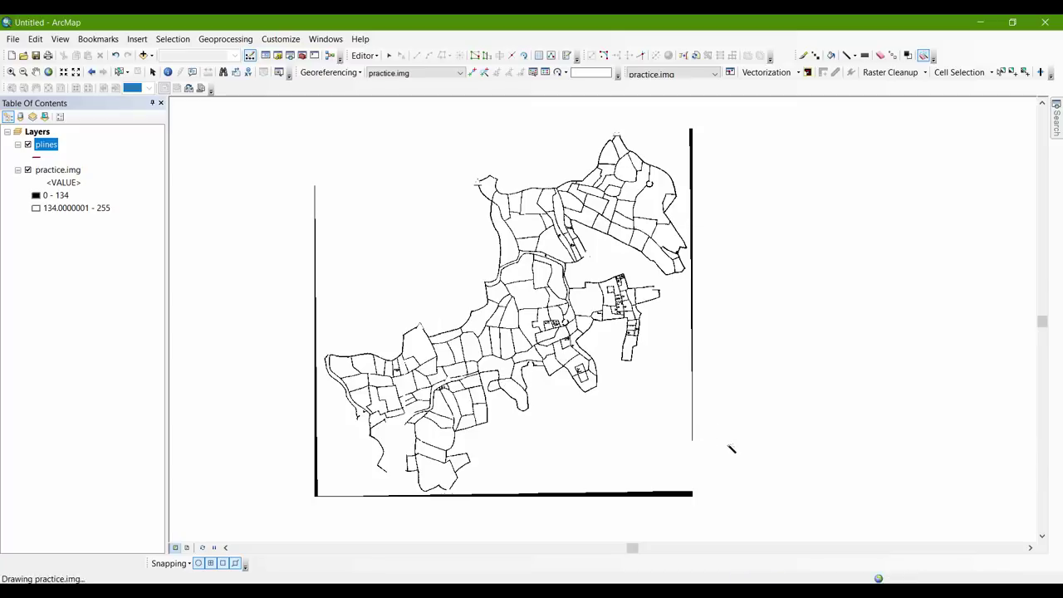
scroll(766, 458, "up", 2)
scroll(734, 520, "up", 1)
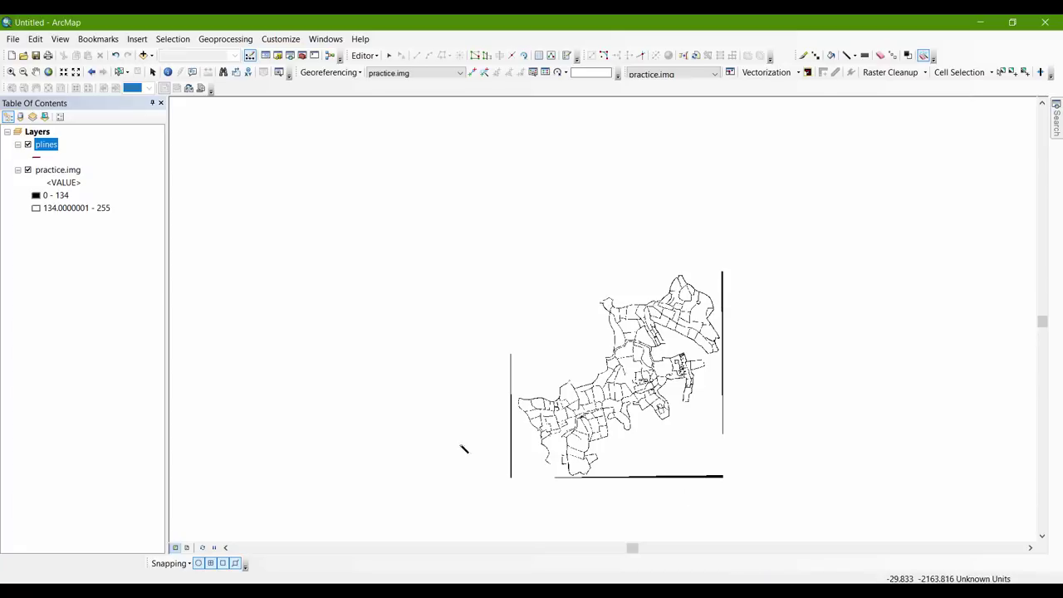
left_click_drag(440, 339, 791, 501)
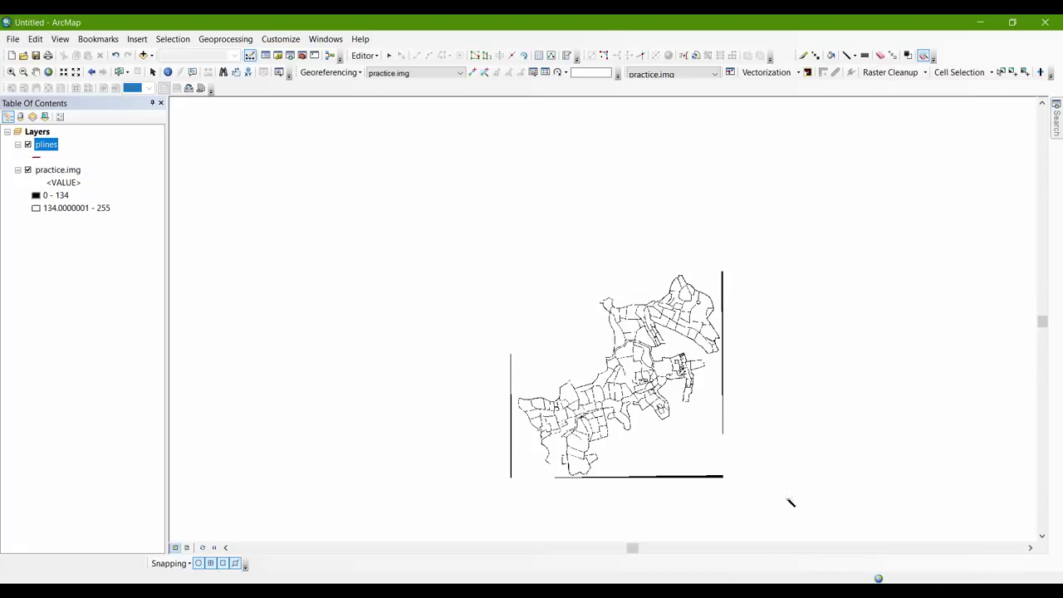
Examine the remaining plot numbers in the small eastern parcels for digits that touch the parcel lines.
scroll(694, 382, "up", 5)
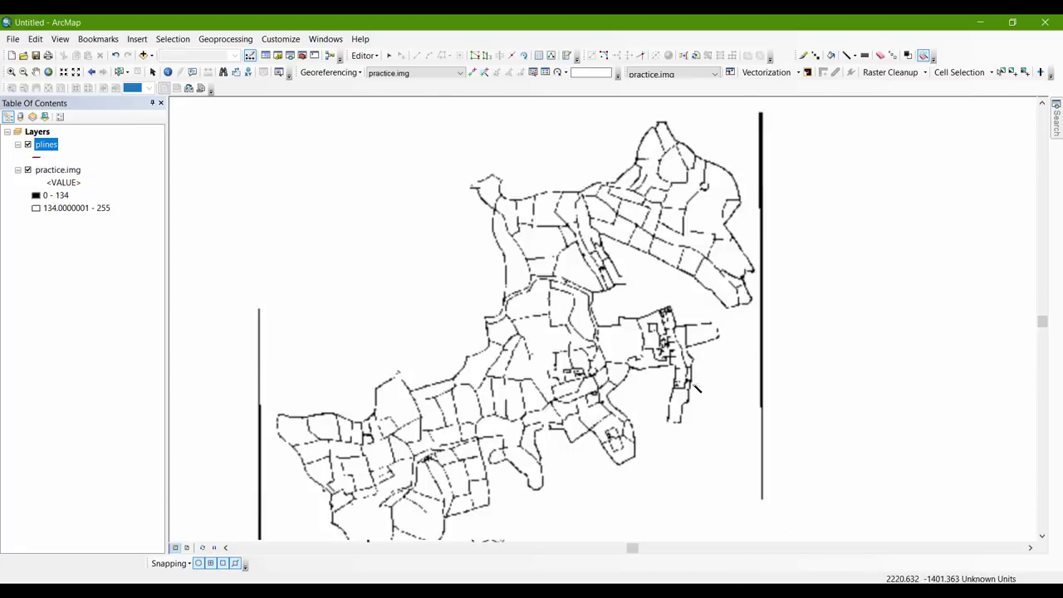
scroll(648, 278, "up", 3)
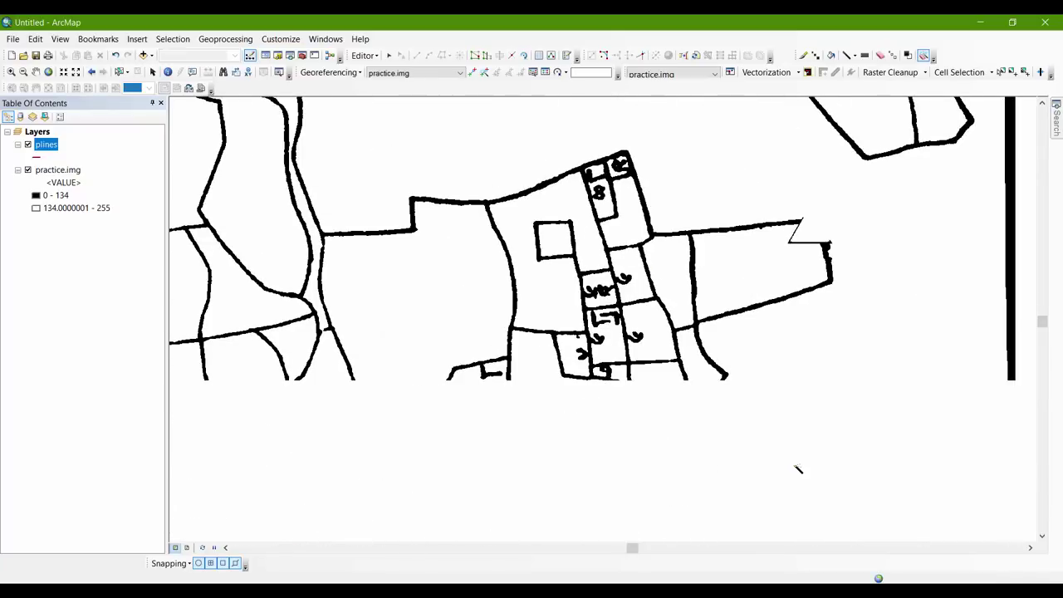
scroll(553, 286, "up", 5)
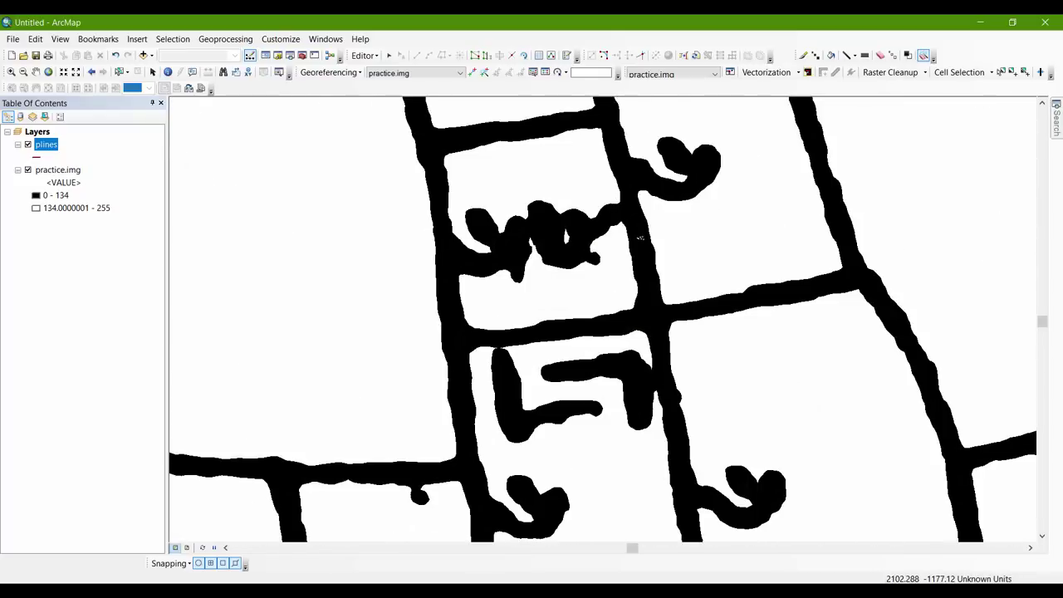
scroll(544, 266, "down", 5)
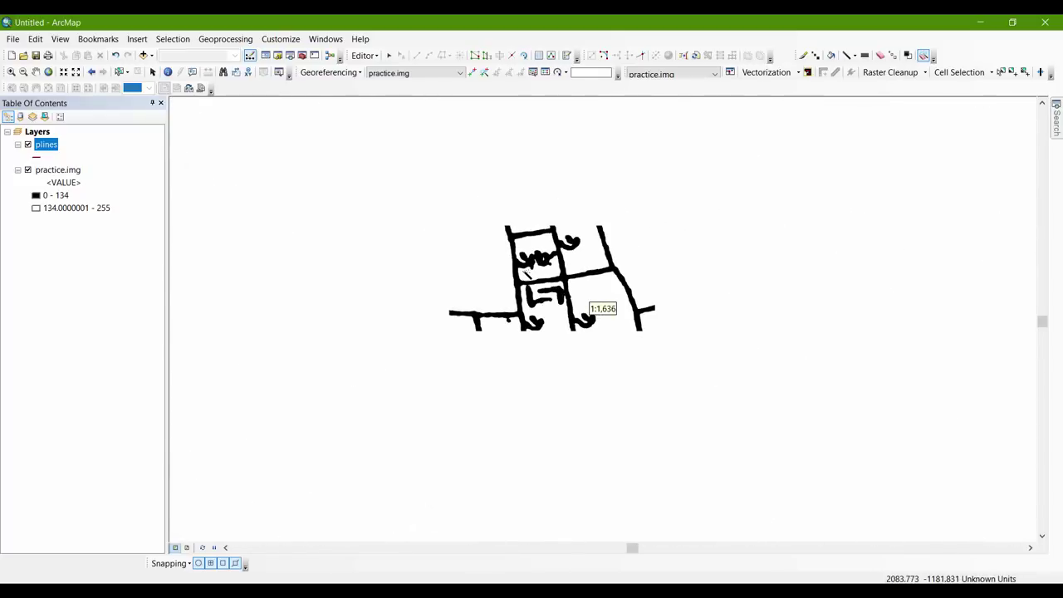
scroll(526, 273, "down", 2)
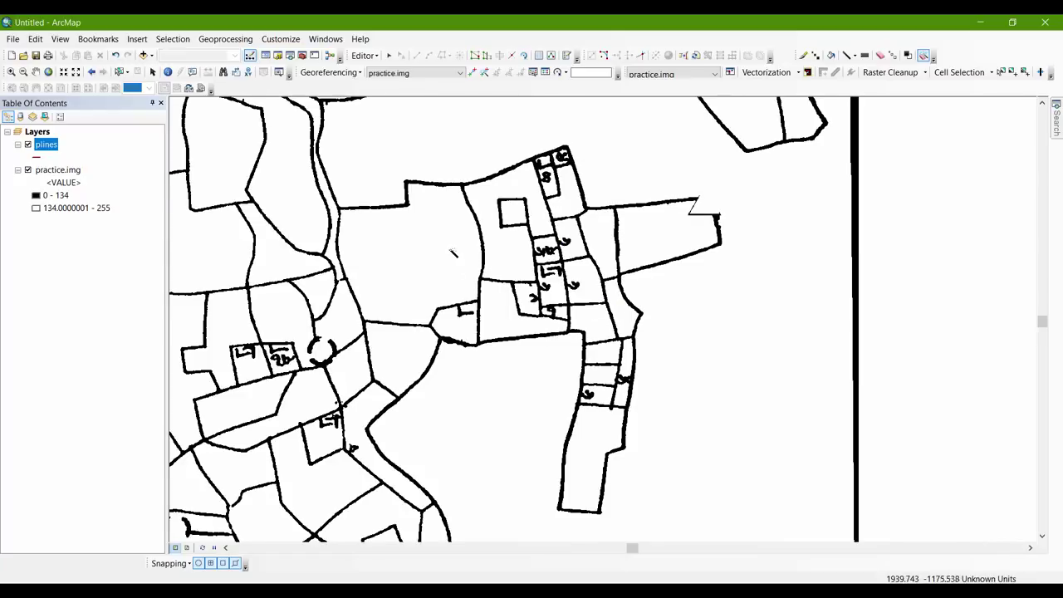
scroll(454, 253, "down", 4)
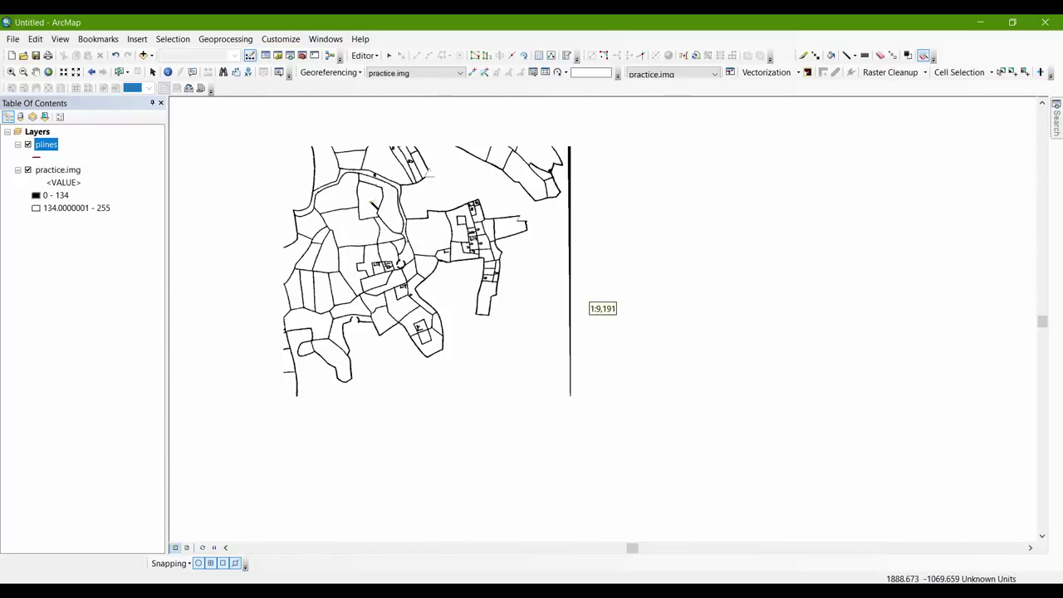
scroll(373, 203, "up", 1)
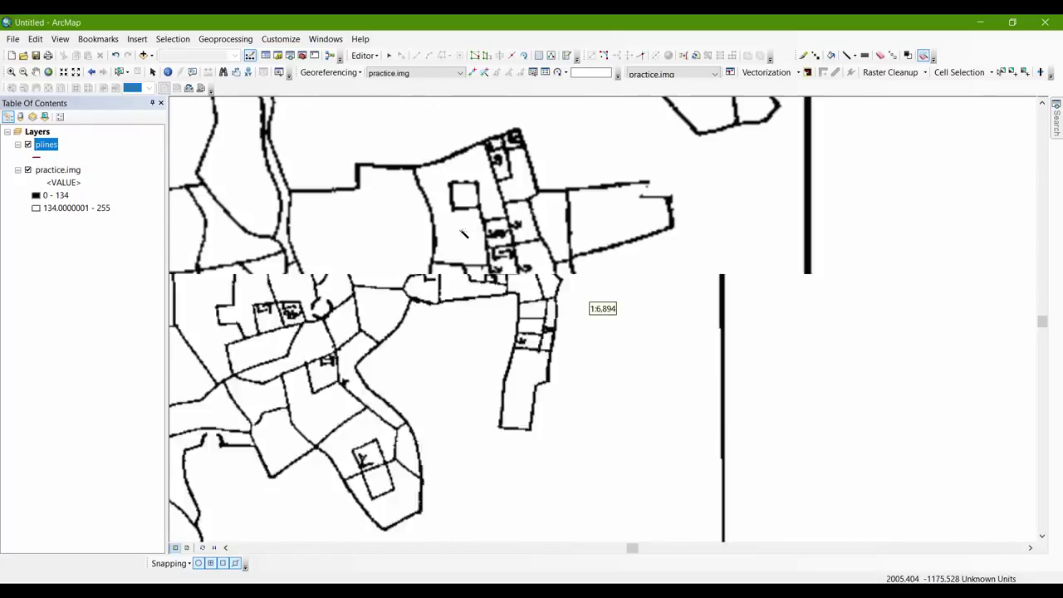
scroll(498, 282, "up", 3)
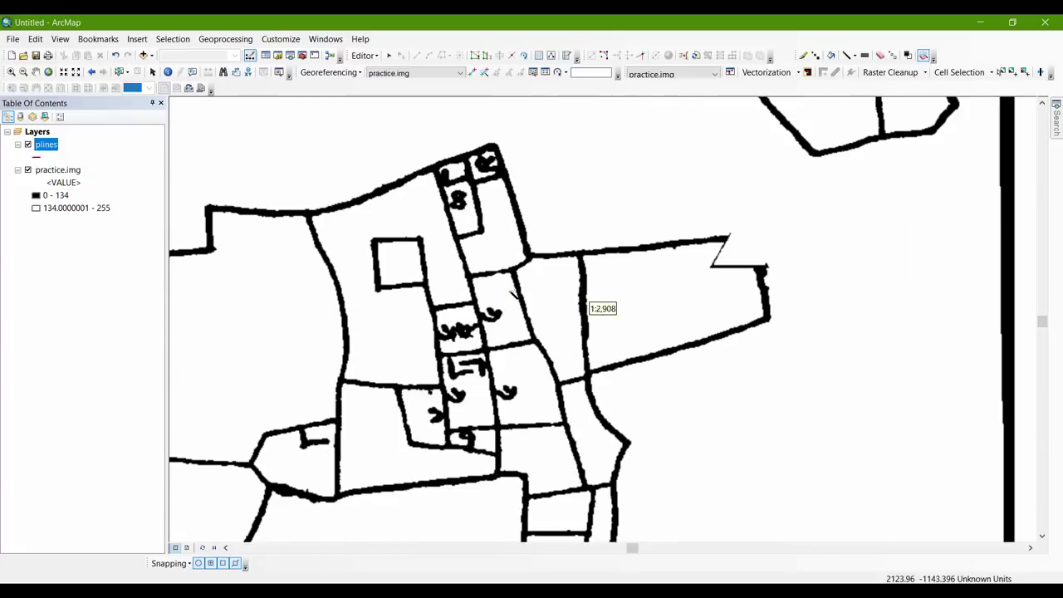
Erase the strokes joining the digits to the parcel lines and trim the angular numeral in the small eastern parcels with the Erase tool.
left_click(881, 56)
scroll(451, 349, "up", 4)
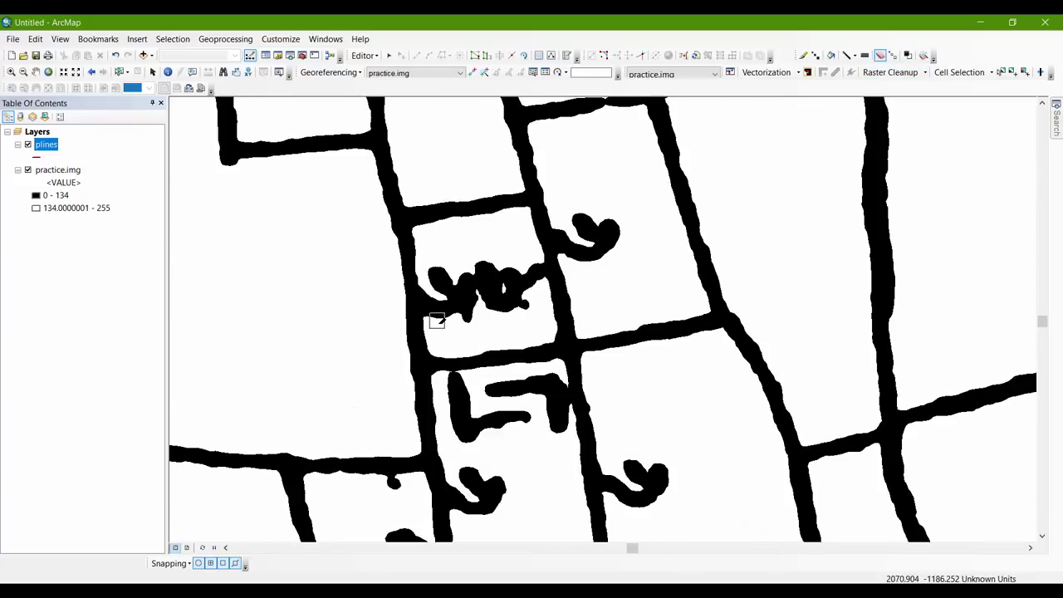
left_click_drag(436, 324, 432, 275)
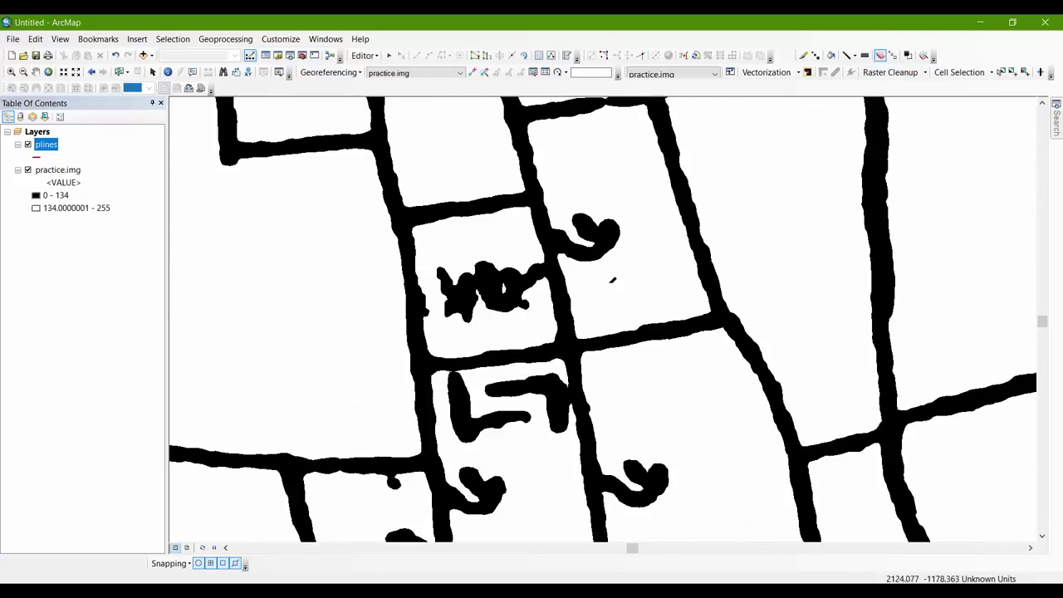
mouse_move(581, 268)
left_mouse_down()
mouse_move(584, 238)
mouse_move(567, 239)
left_mouse_up()
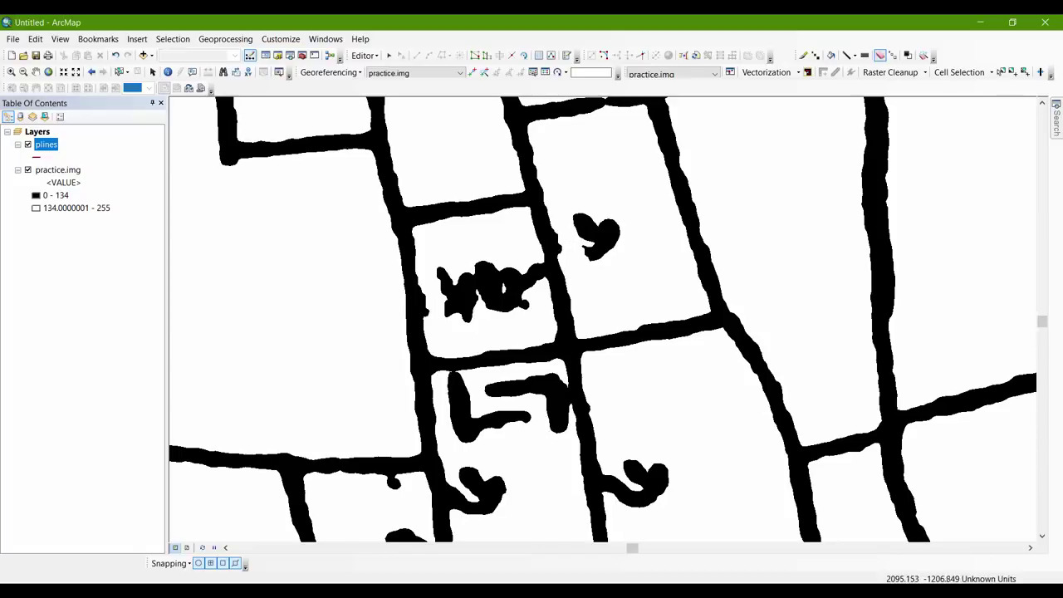
mouse_move(551, 374)
left_mouse_down()
mouse_move(570, 441)
mouse_move(571, 392)
left_mouse_up()
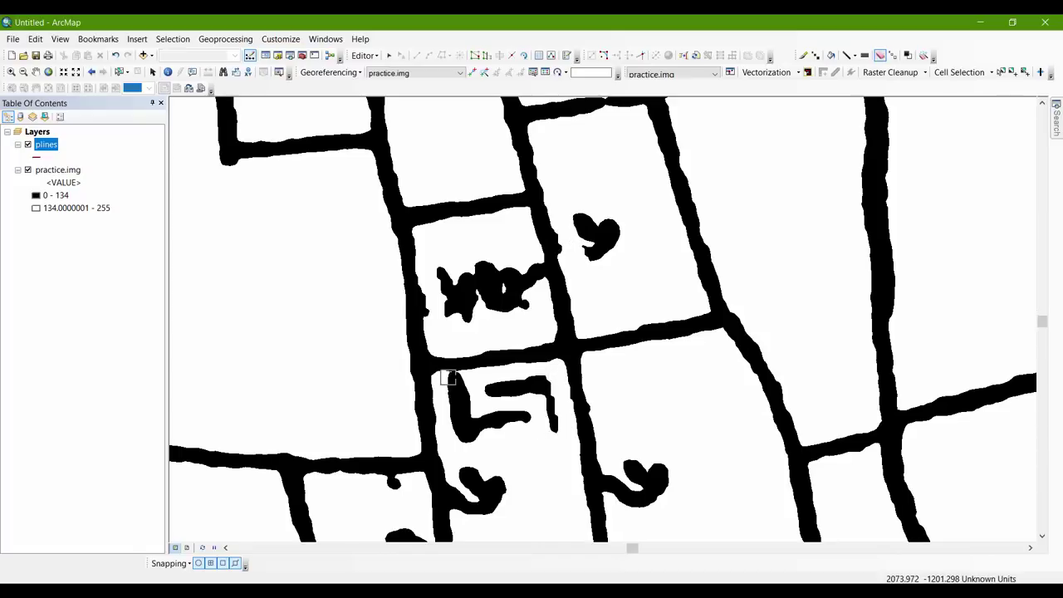
left_click_drag(449, 378, 499, 378)
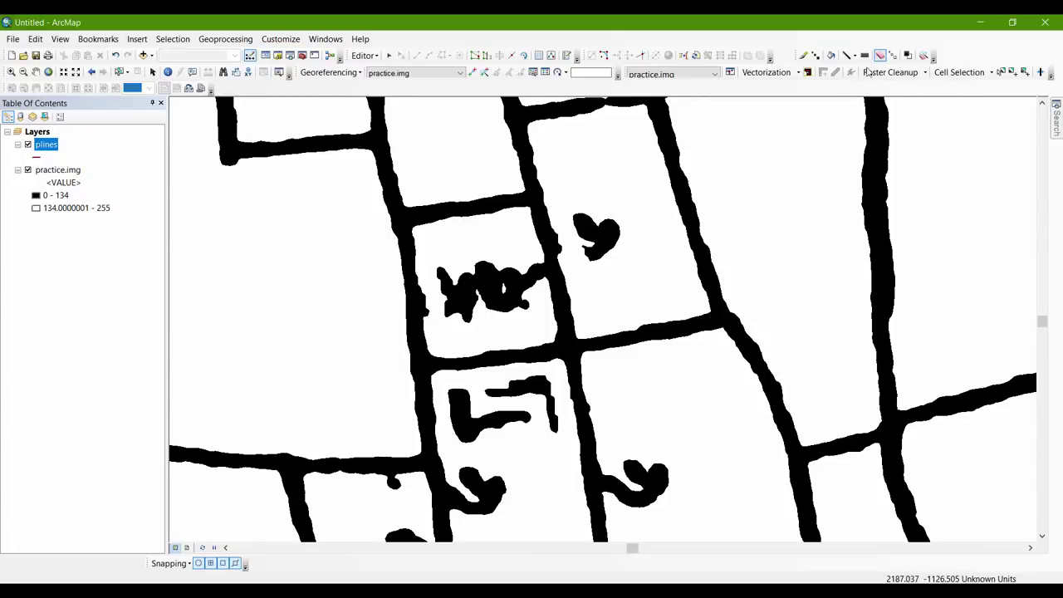
Remove the detached numerals from the small eastern parcels with Magic Erase.
left_click(923, 55)
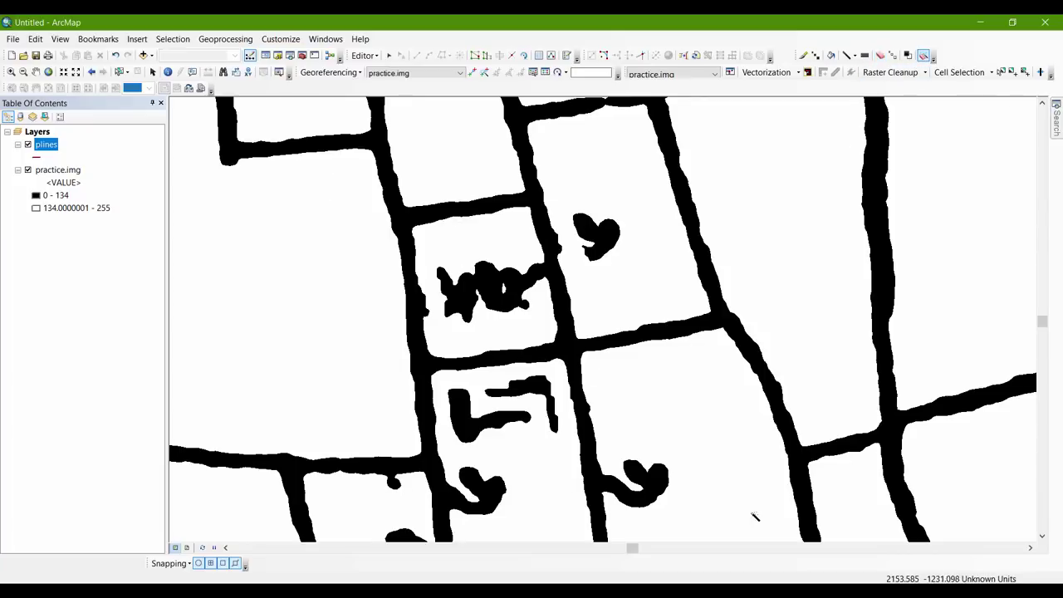
left_click_drag(755, 516, 747, 550)
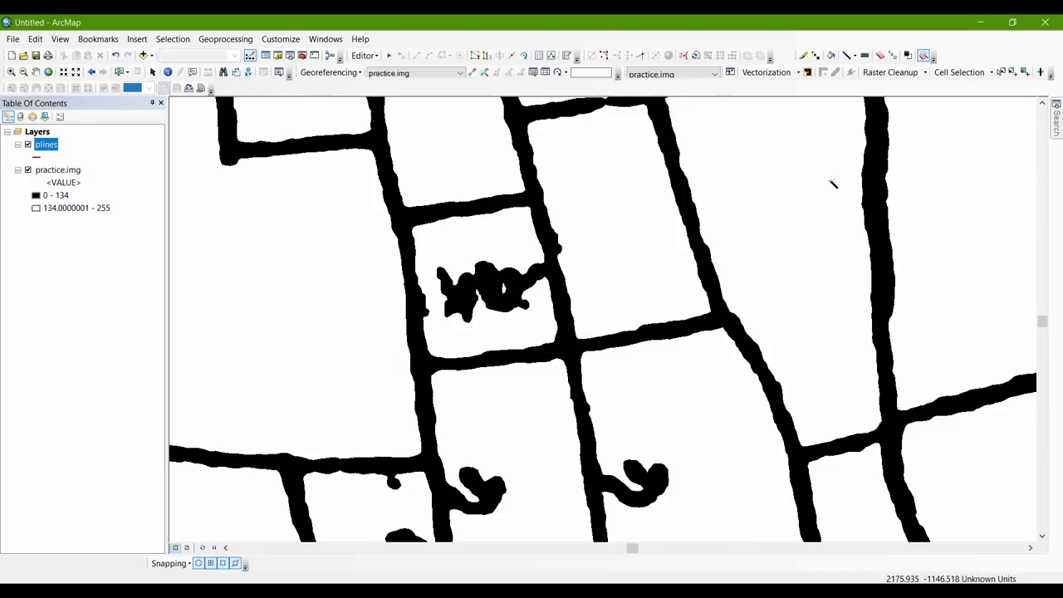
scroll(833, 183, "up", 5)
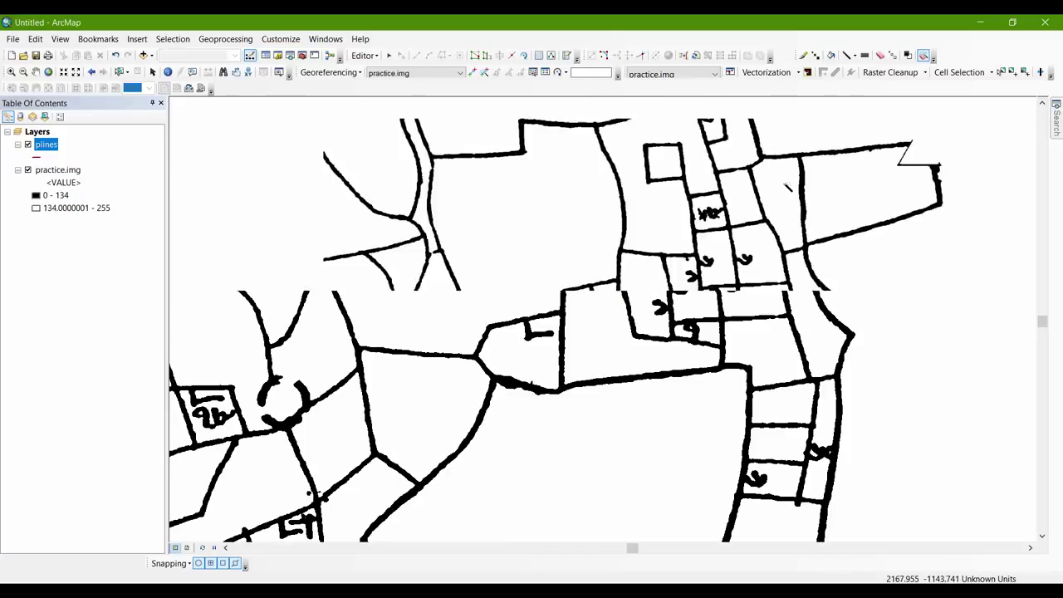
scroll(787, 186, "up", 2)
scroll(627, 218, "up", 2)
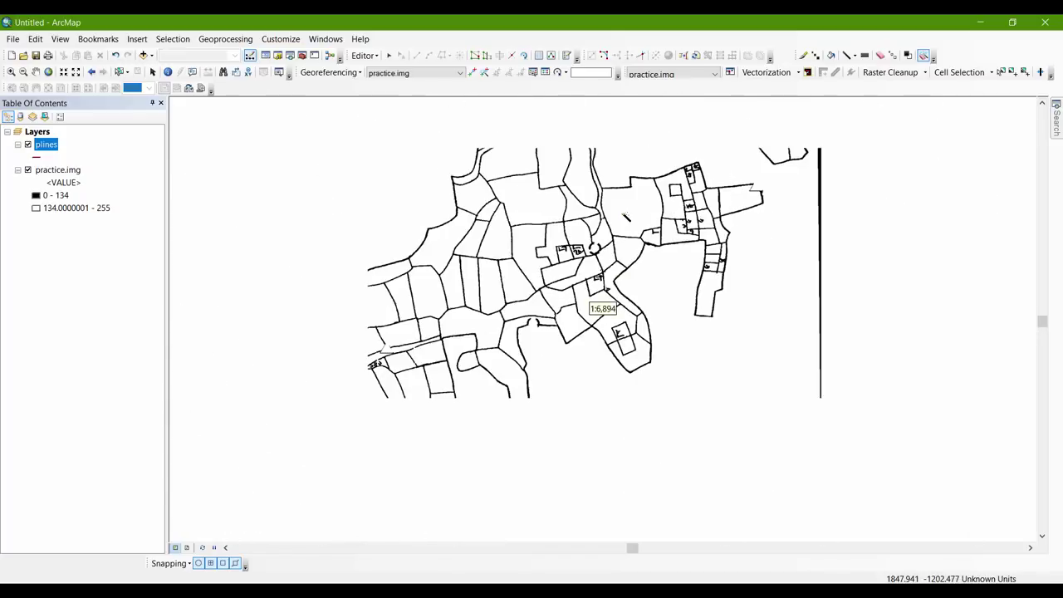
scroll(830, 157, "up", 2)
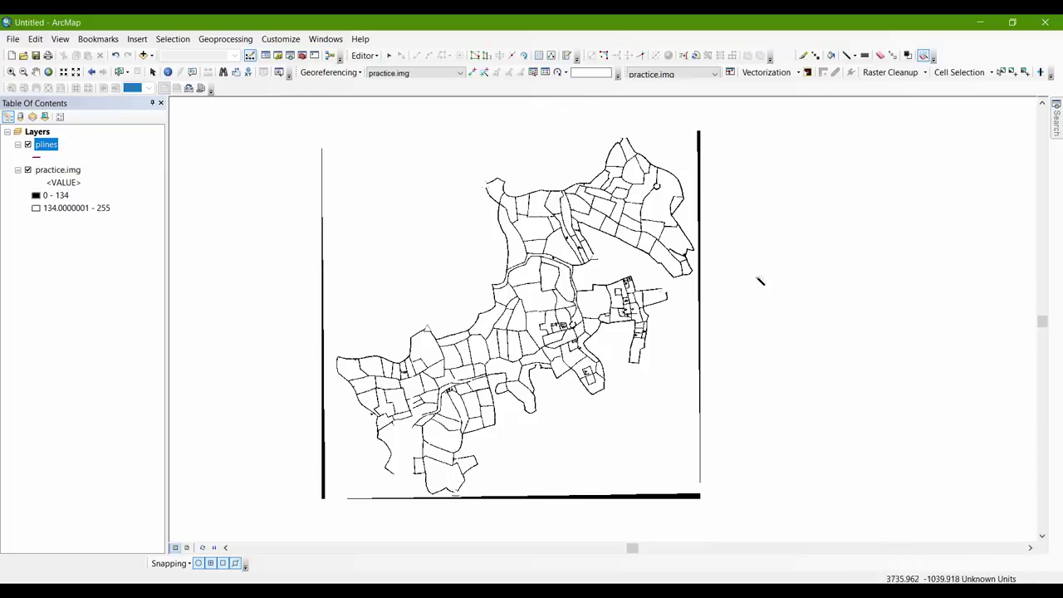
Try to select connected foreground cells with a total area less than 20 raster pixels as a new selection.
left_click(982, 76)
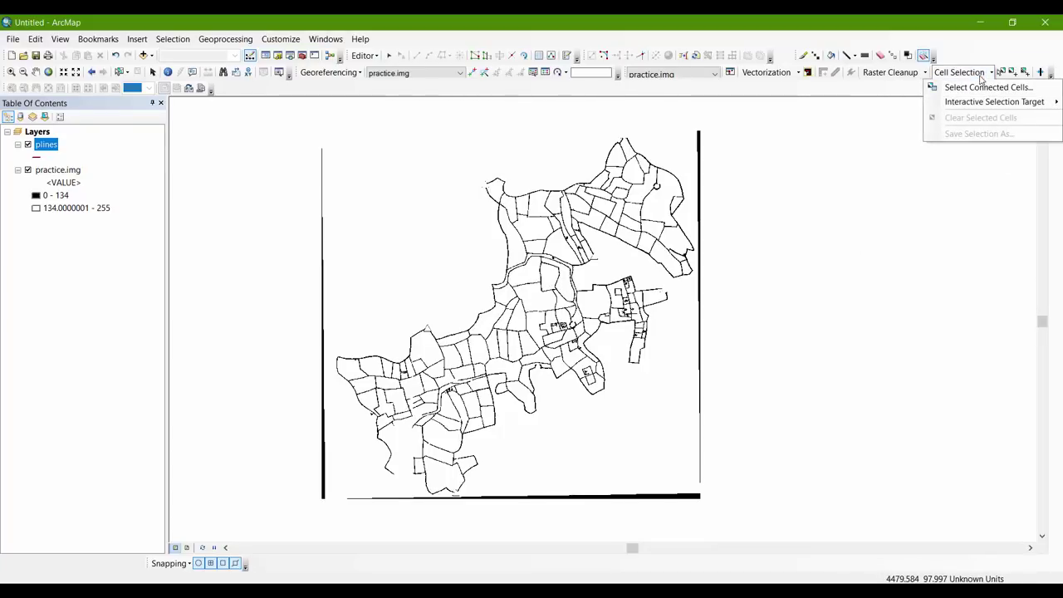
left_click(980, 88)
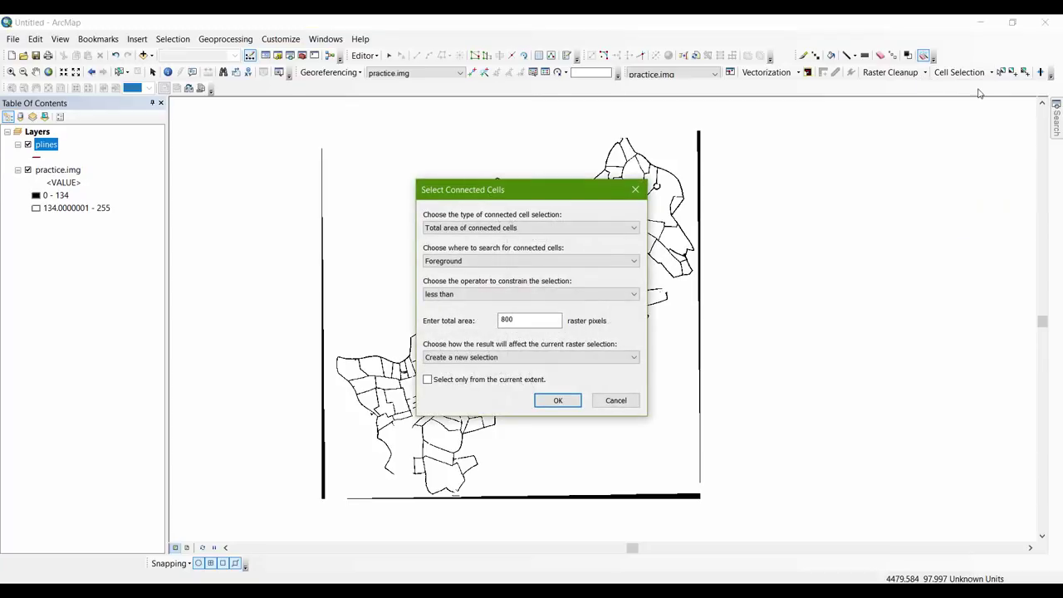
left_click_drag(543, 203, 835, 159)
left_click_drag(832, 277, 732, 275)
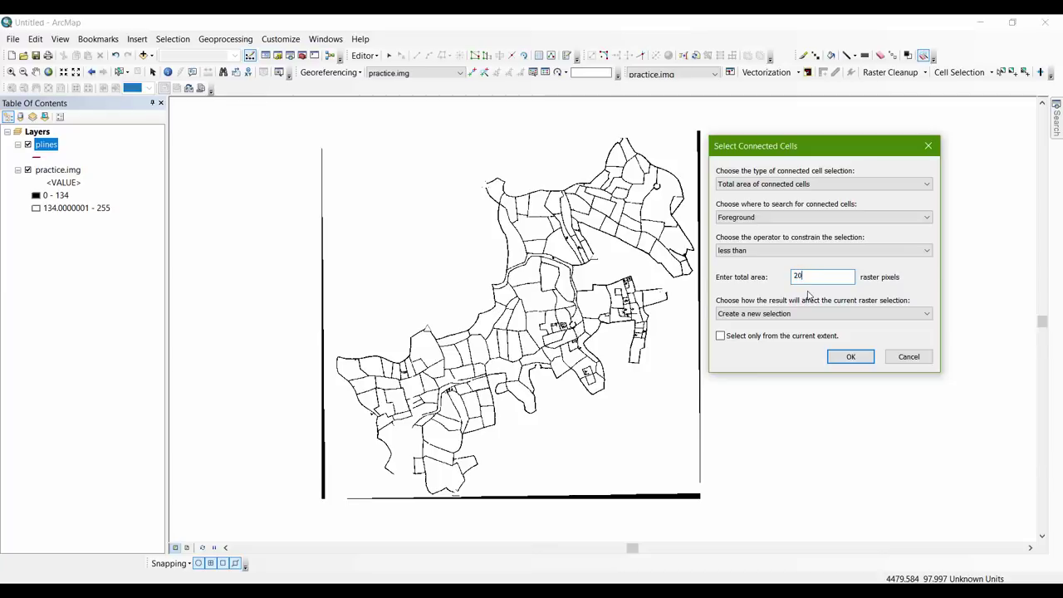
left_click(850, 356)
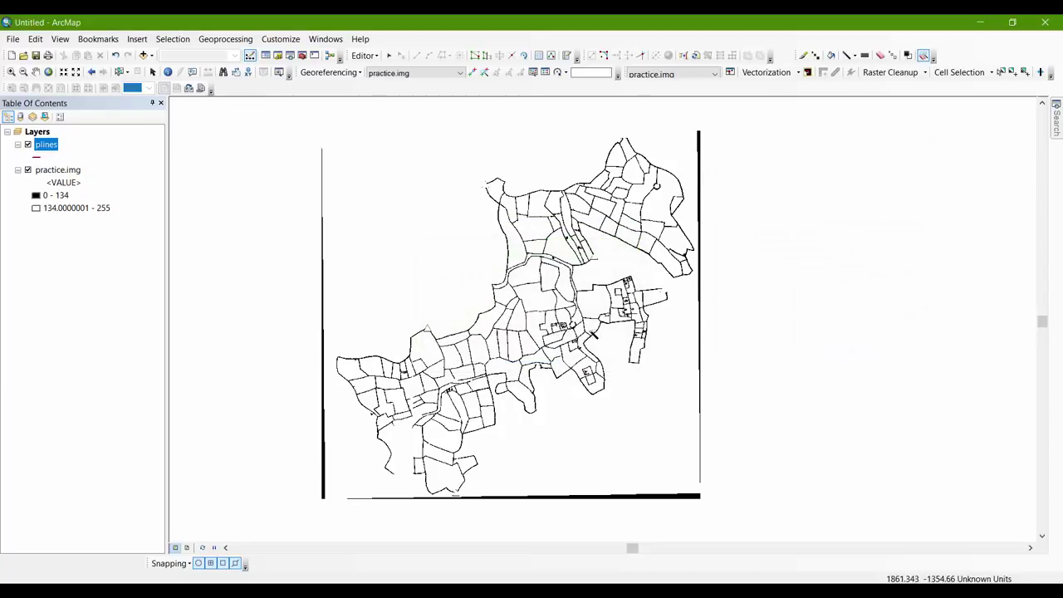
scroll(592, 330, "down", 2)
scroll(593, 330, "up", 3)
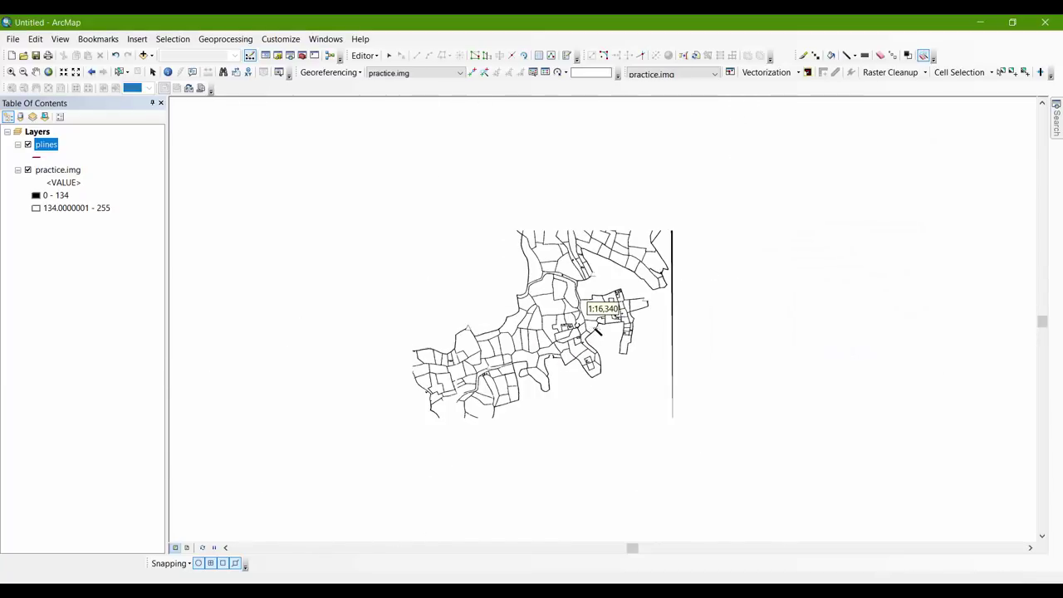
Try to select connected foreground cells with a total area less than 400 raster pixels as a new selection.
left_click(977, 75)
left_click(974, 85)
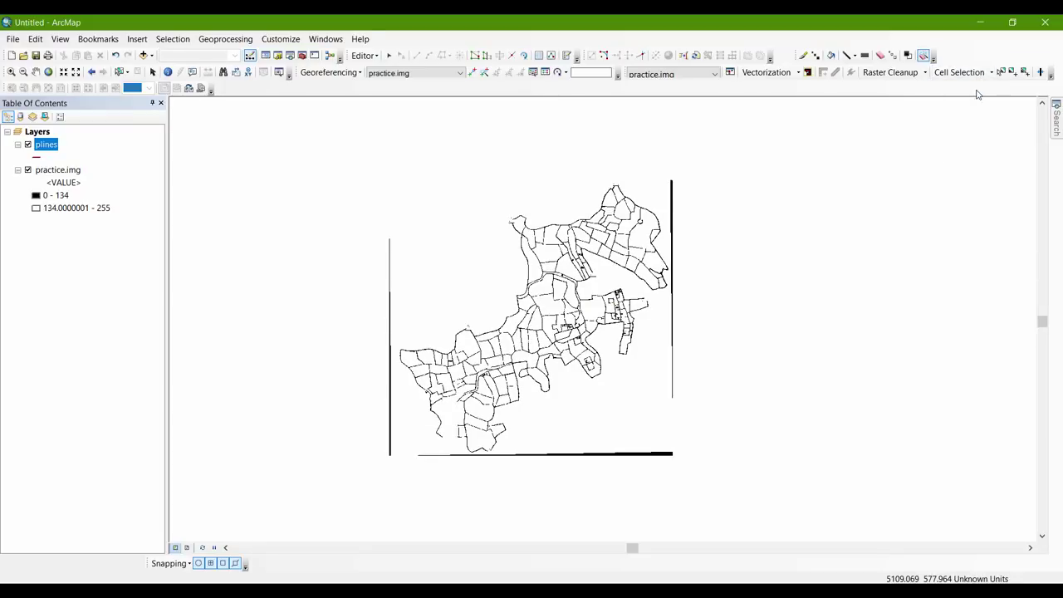
left_click_drag(528, 317, 419, 321)
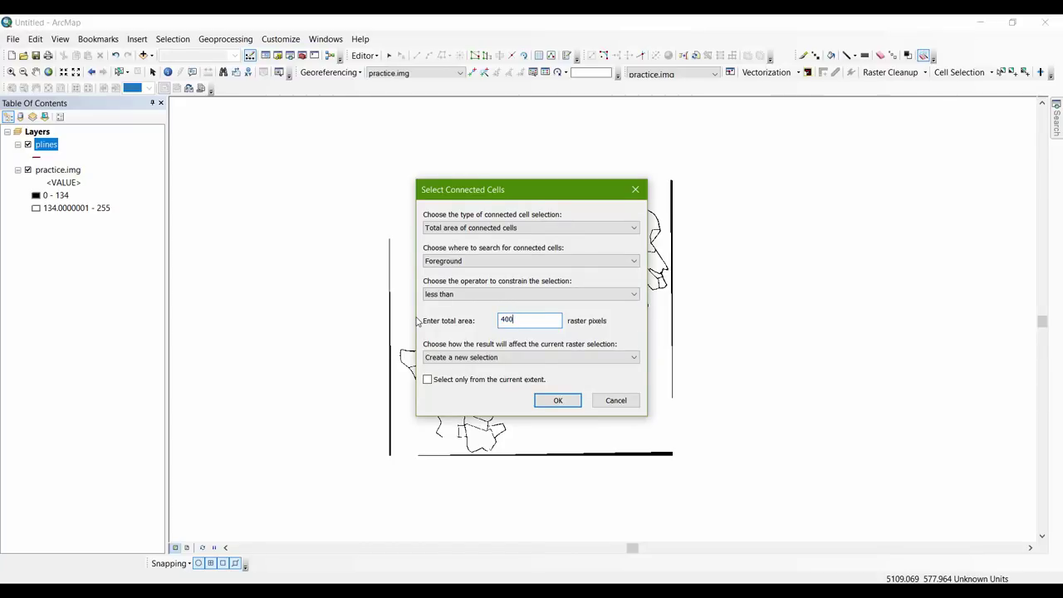
left_click(565, 401)
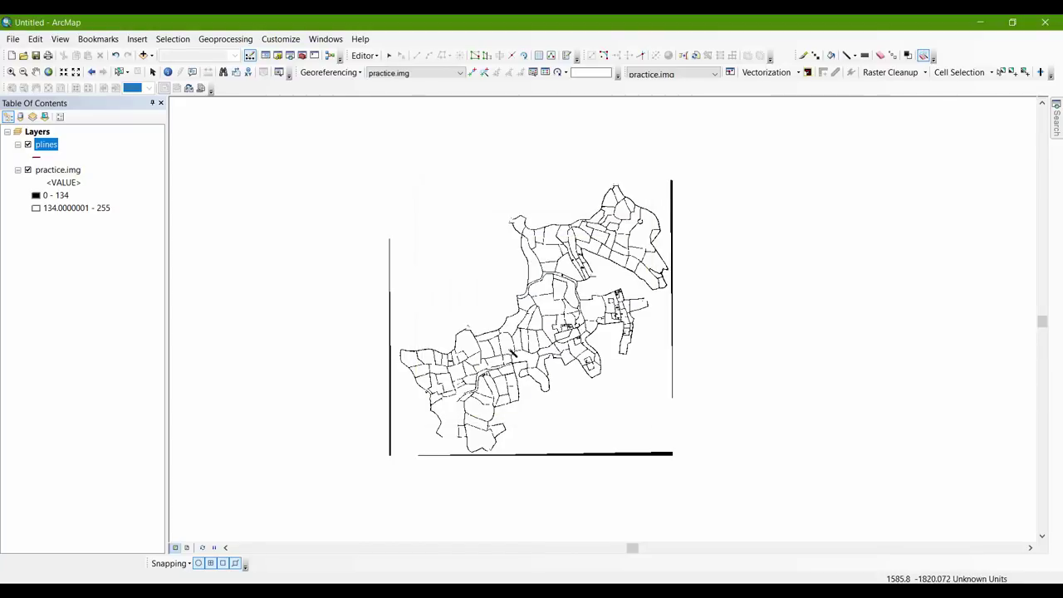
scroll(528, 320, "up", 2)
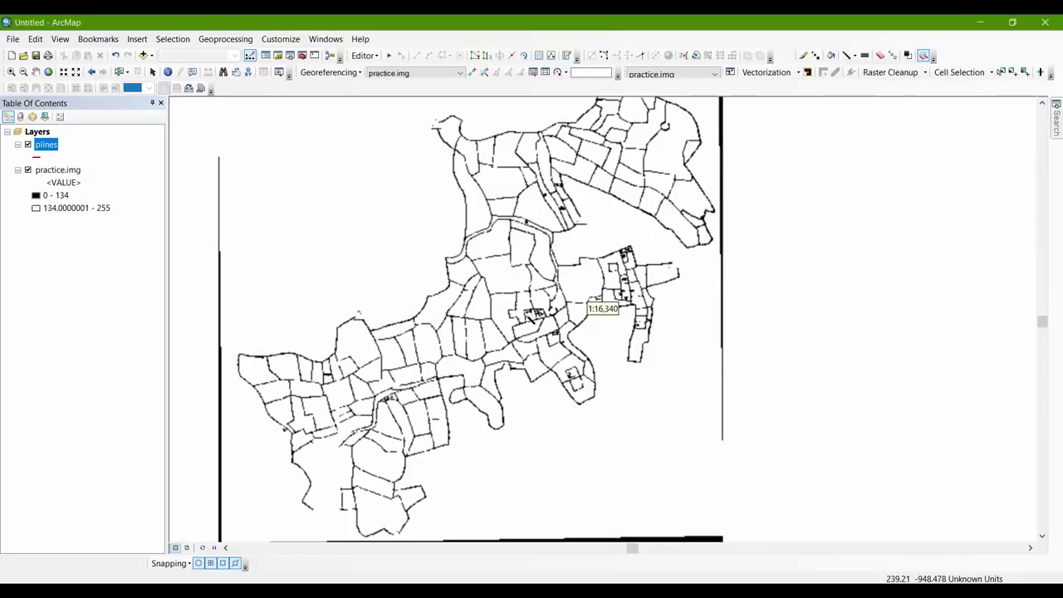
scroll(528, 319, "down", 3)
Undo the Magic Erase edits on the raster to restore the erased plot numbers.
left_click(35, 39)
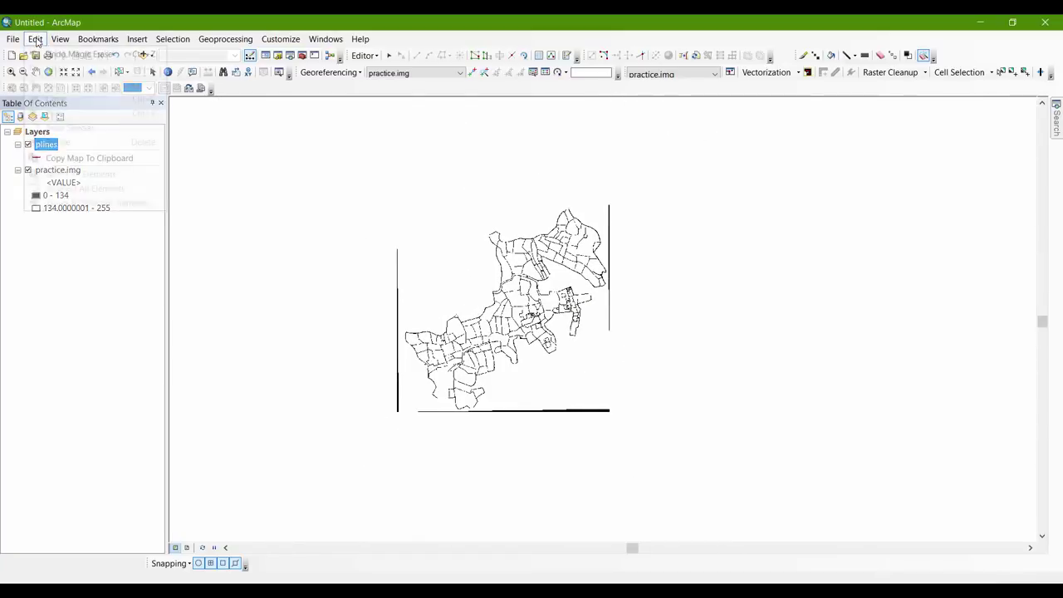
left_click(50, 53)
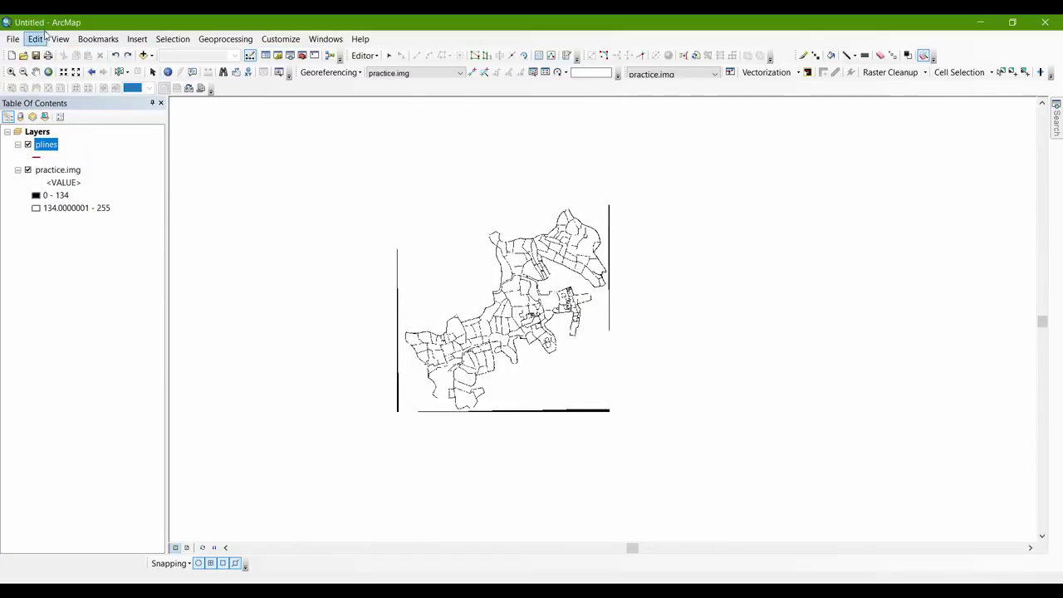
left_click(36, 39)
left_click(48, 52)
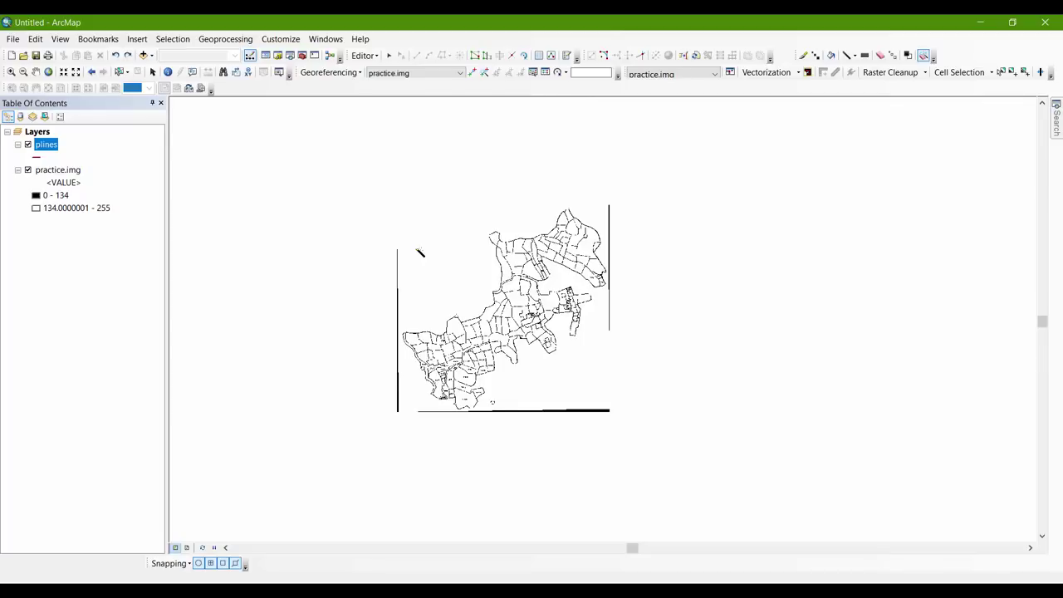
Select the restored plot numbers as connected foreground cells with a total area less than 400 raster pixels.
scroll(554, 314, "up", 4)
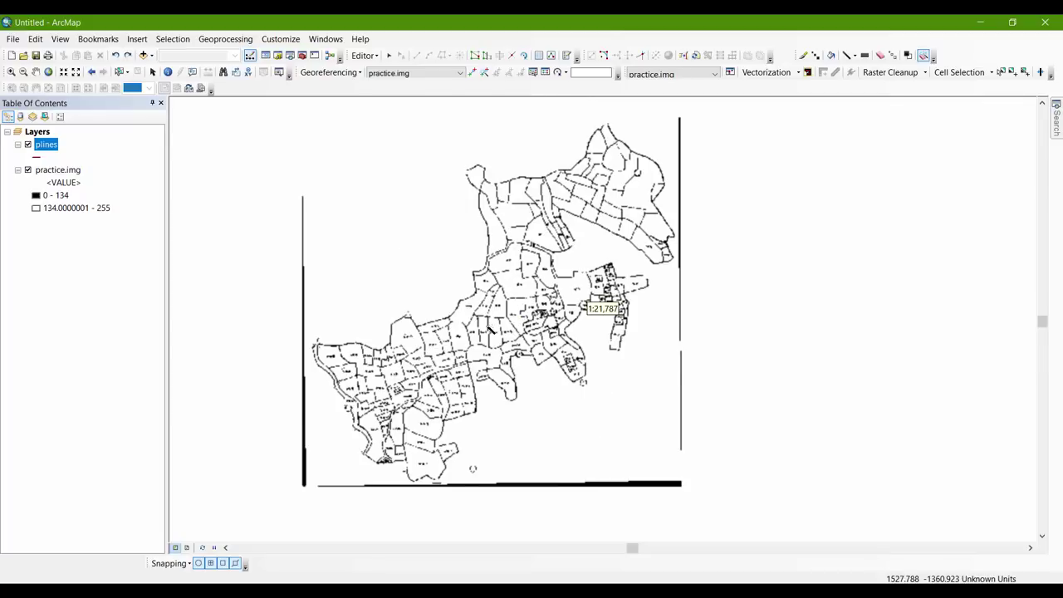
scroll(513, 317, "up", 3)
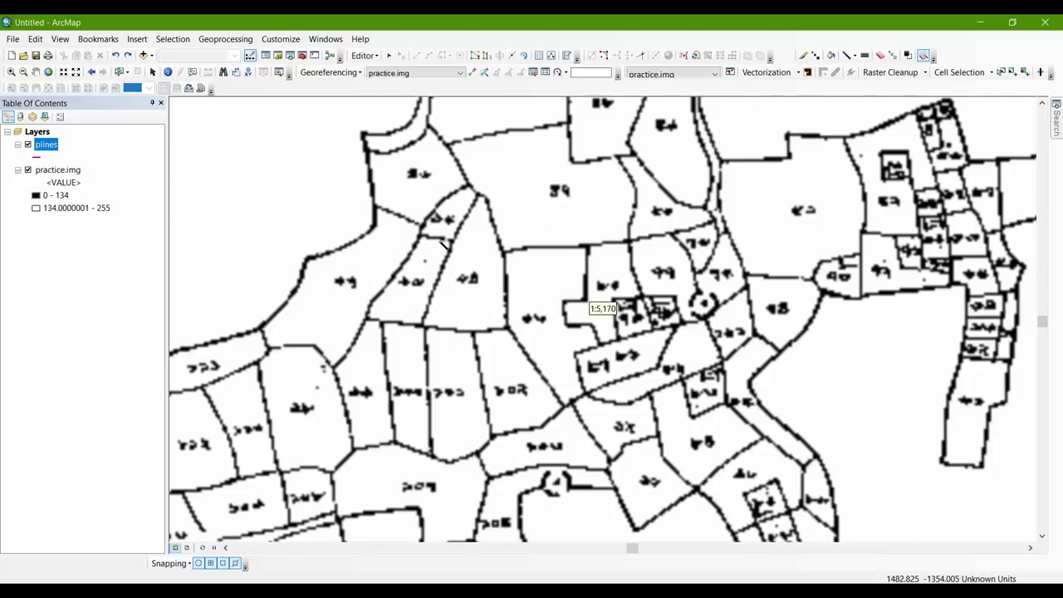
scroll(443, 241, "down", 5)
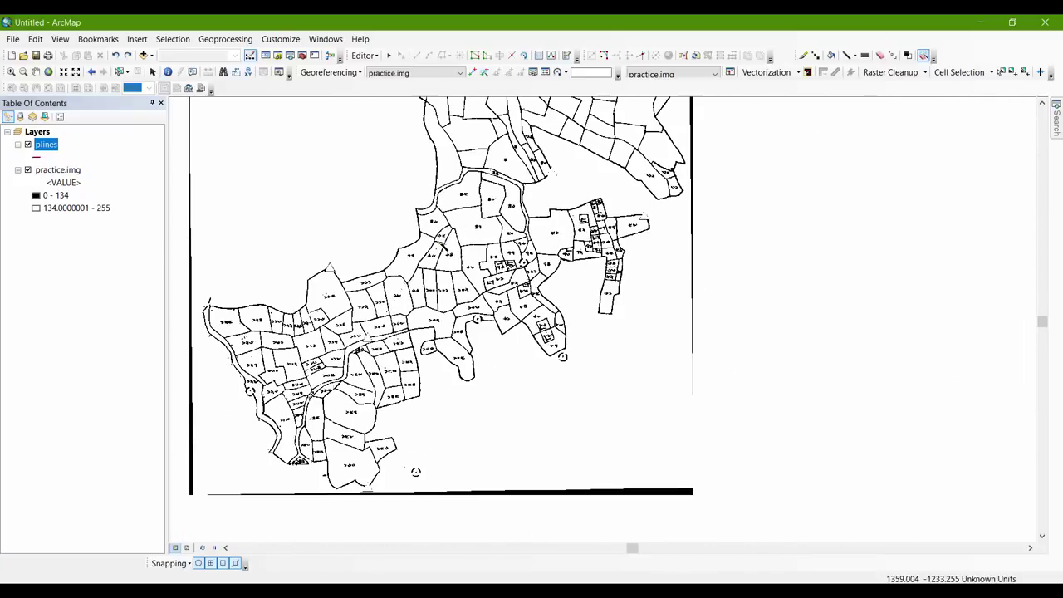
left_click(963, 72)
left_click(981, 86)
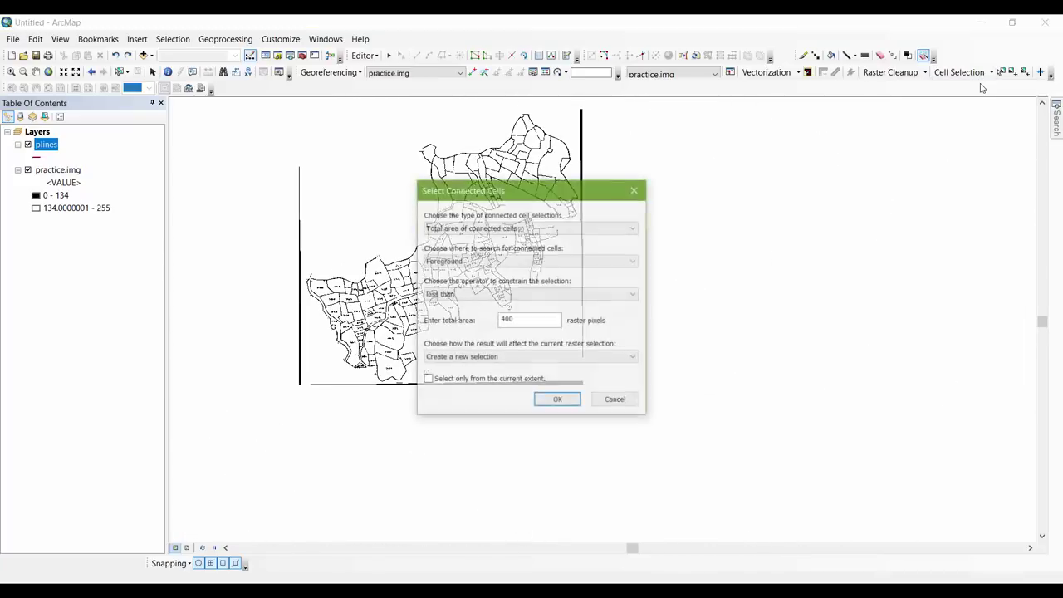
left_click(557, 401)
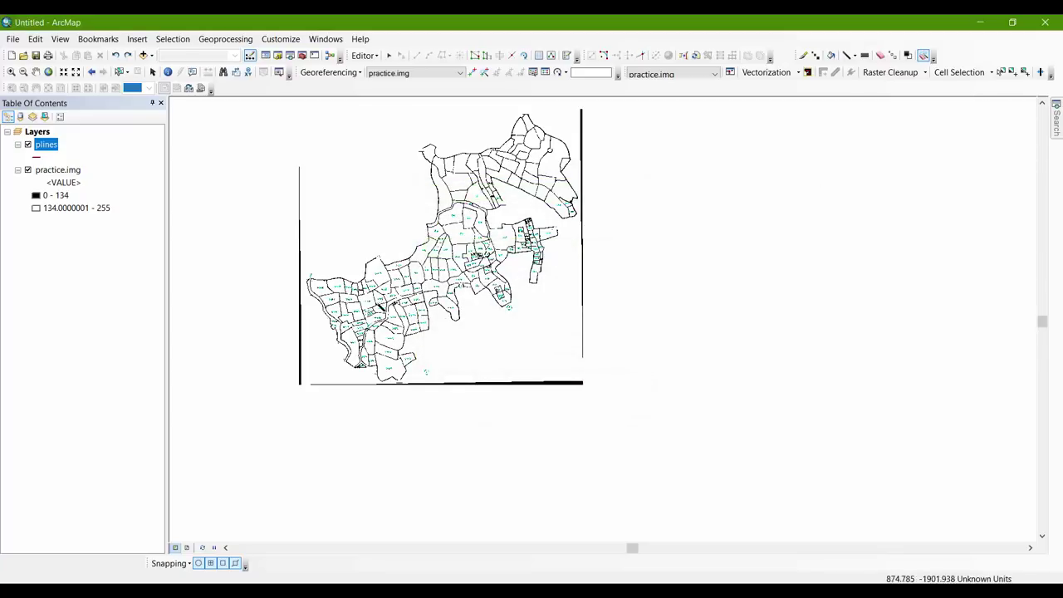
Erase the selected plot-number cells from the practice.img raster.
scroll(426, 257, "up", 3)
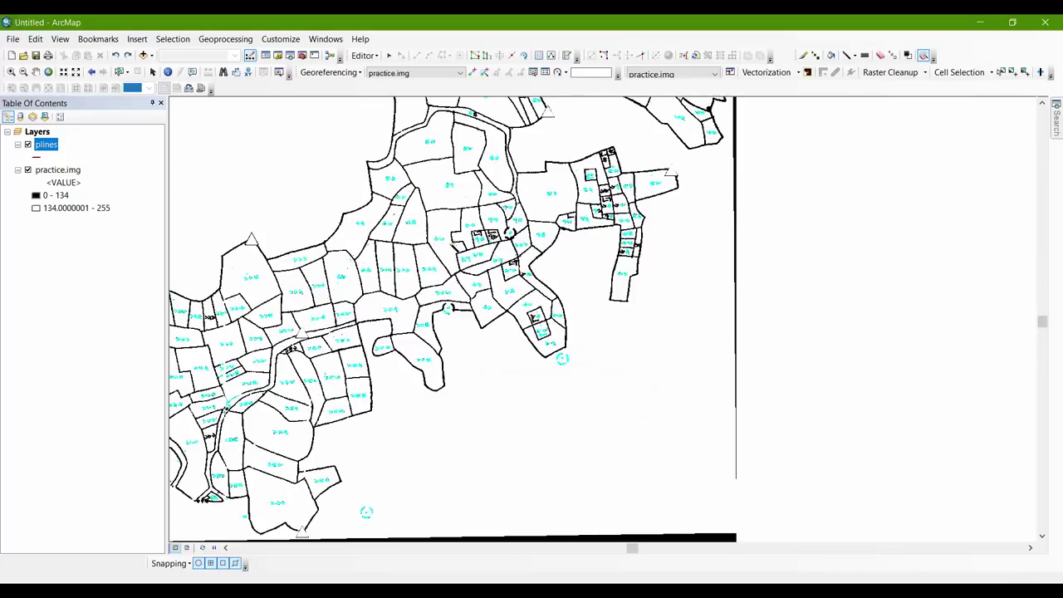
scroll(449, 224, "down", 3)
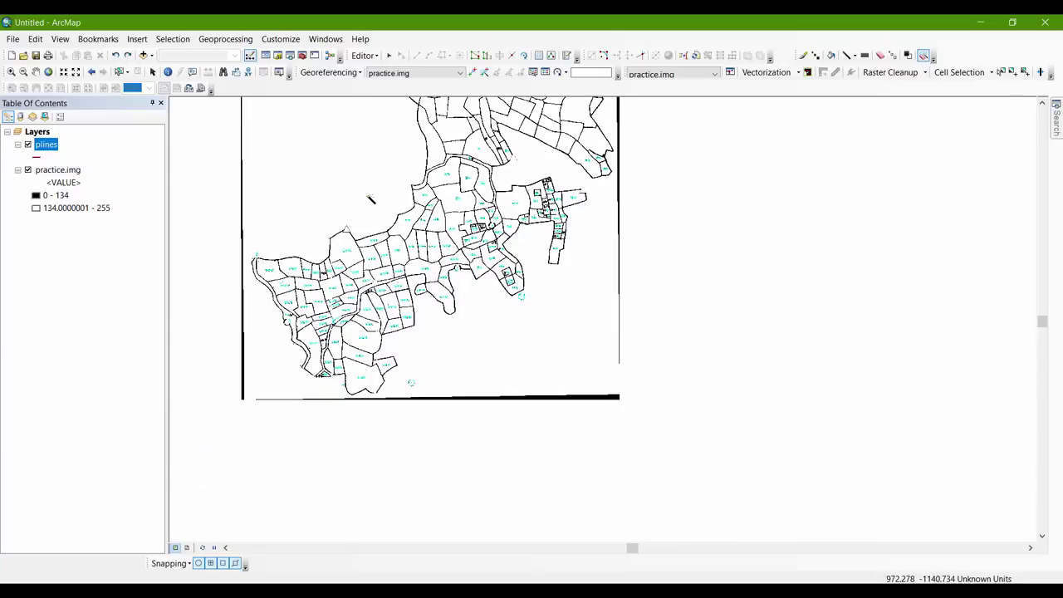
left_click_drag(372, 196, 477, 278)
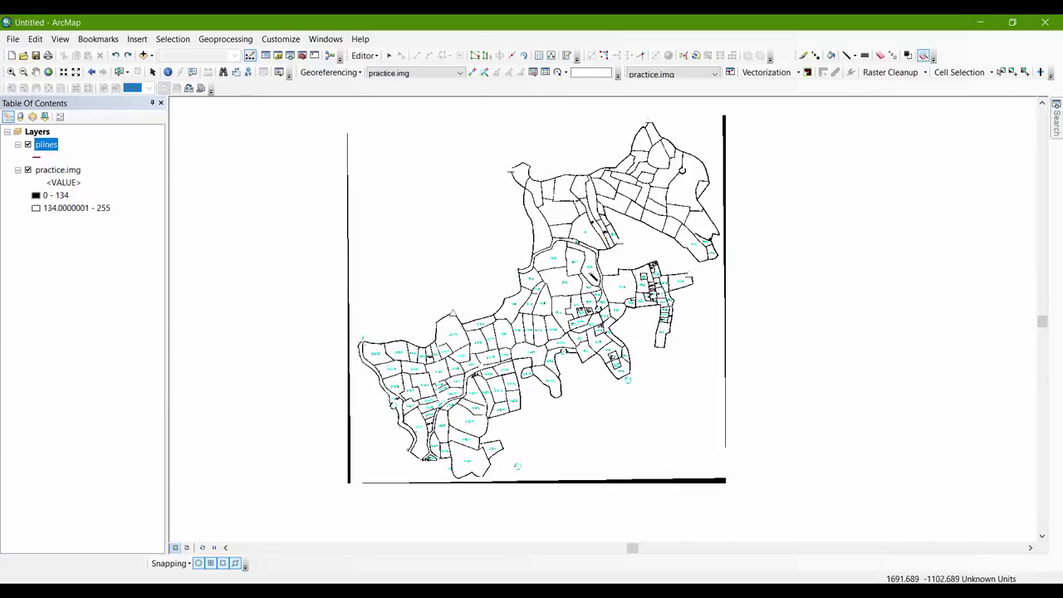
scroll(585, 295, "up", 2)
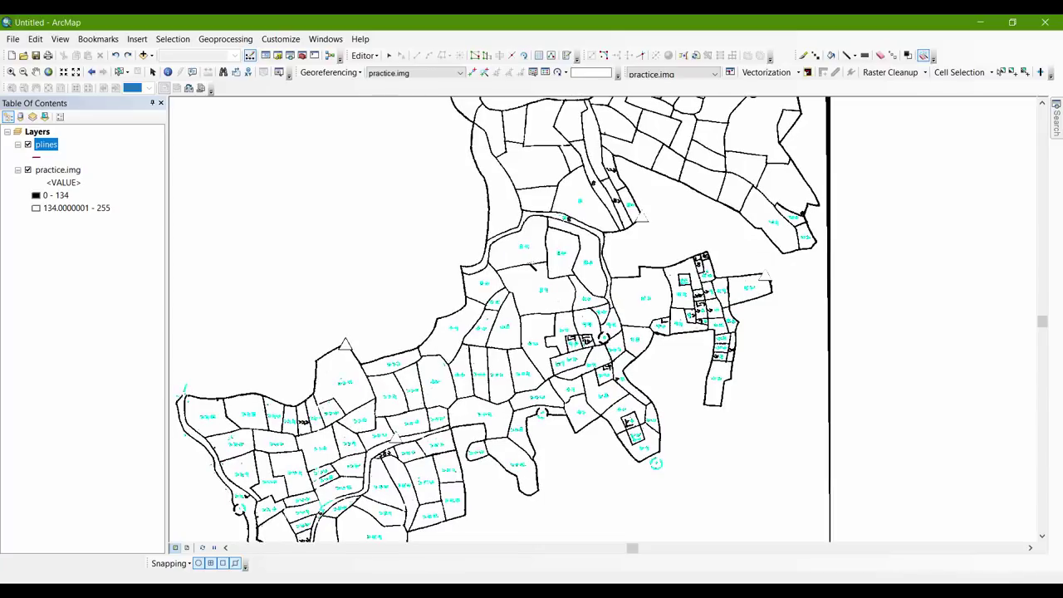
left_click(900, 74)
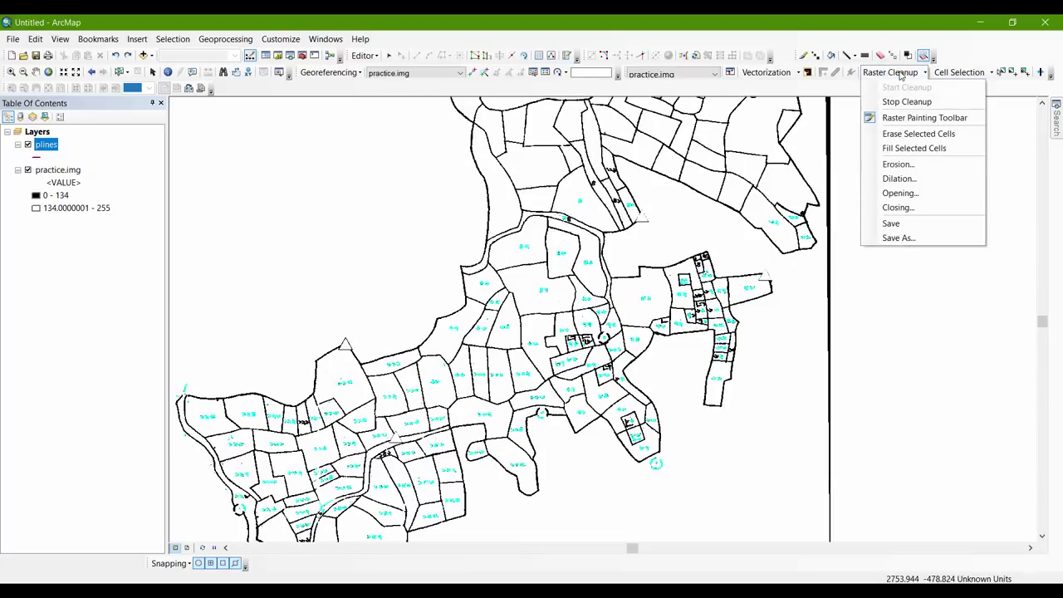
left_click(912, 135)
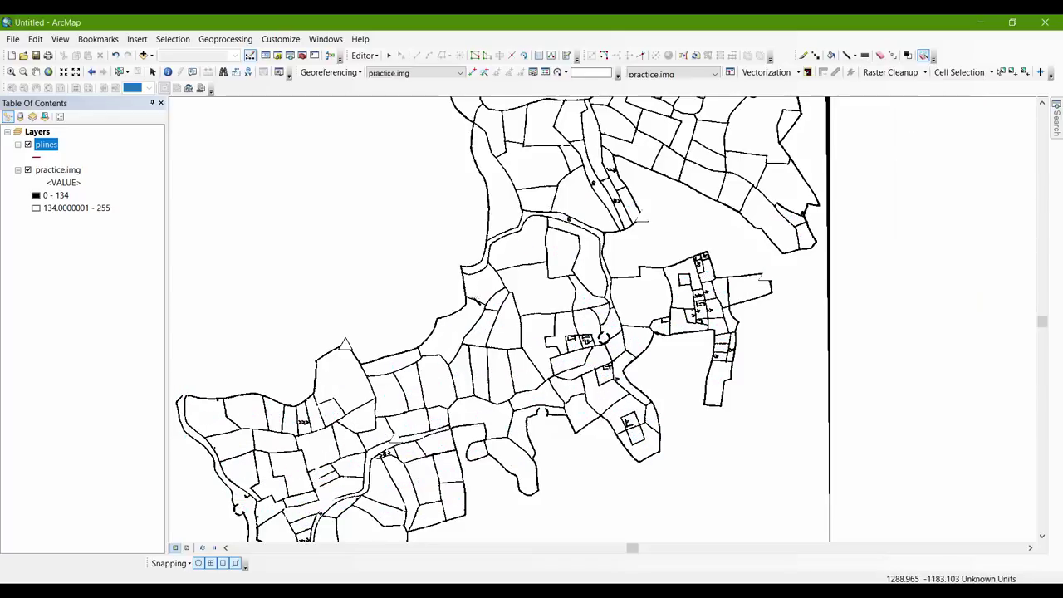
Show the vectorization preview over the cleaned raster and examine the traced parcel lines.
scroll(476, 301, "up", 3)
scroll(475, 301, "down", 4)
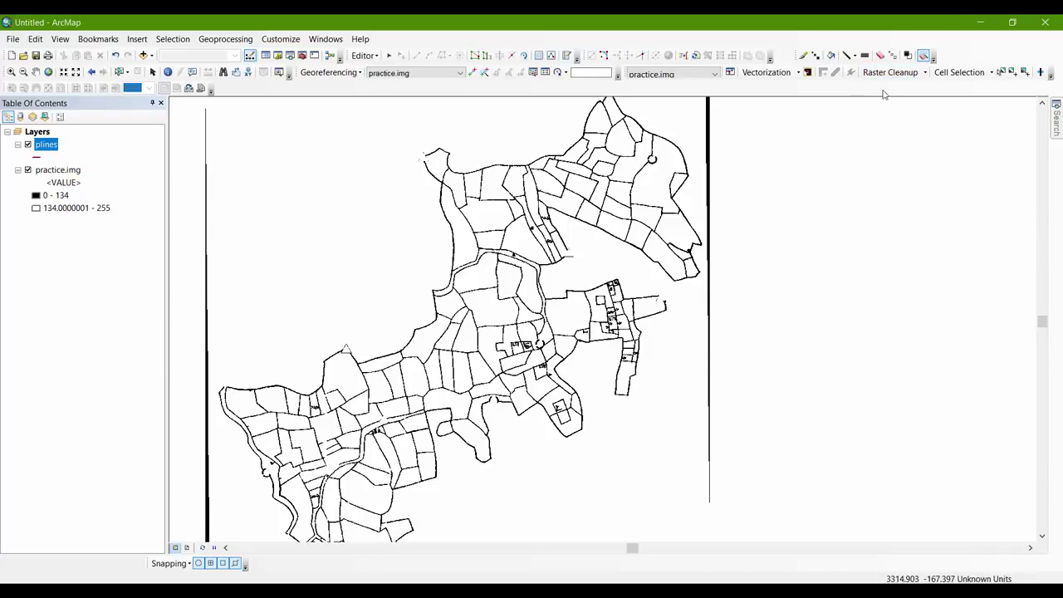
left_click(923, 55)
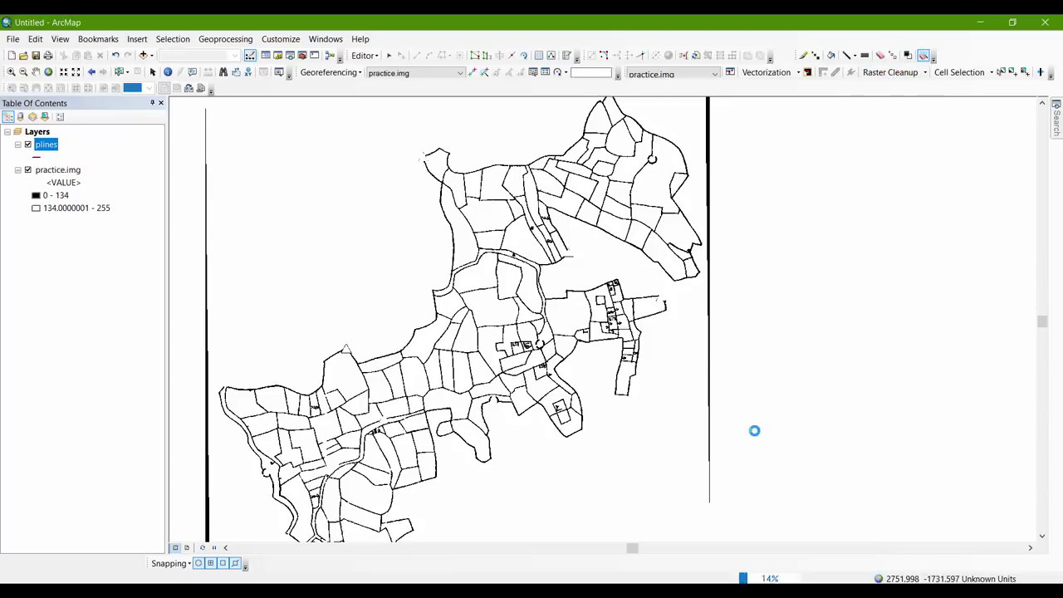
scroll(600, 320, "up", 3)
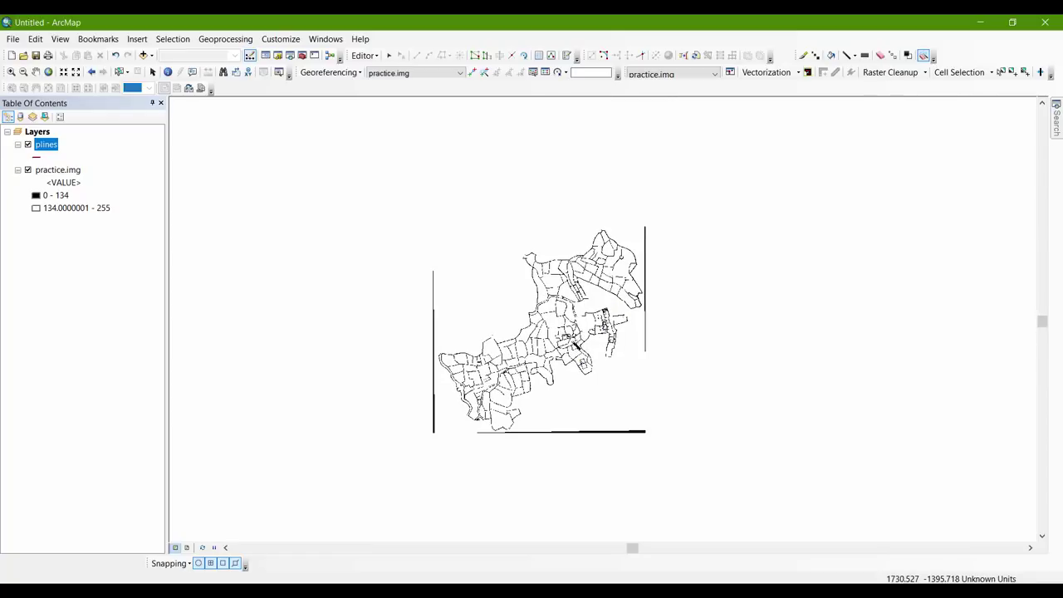
scroll(575, 345, "down", 2)
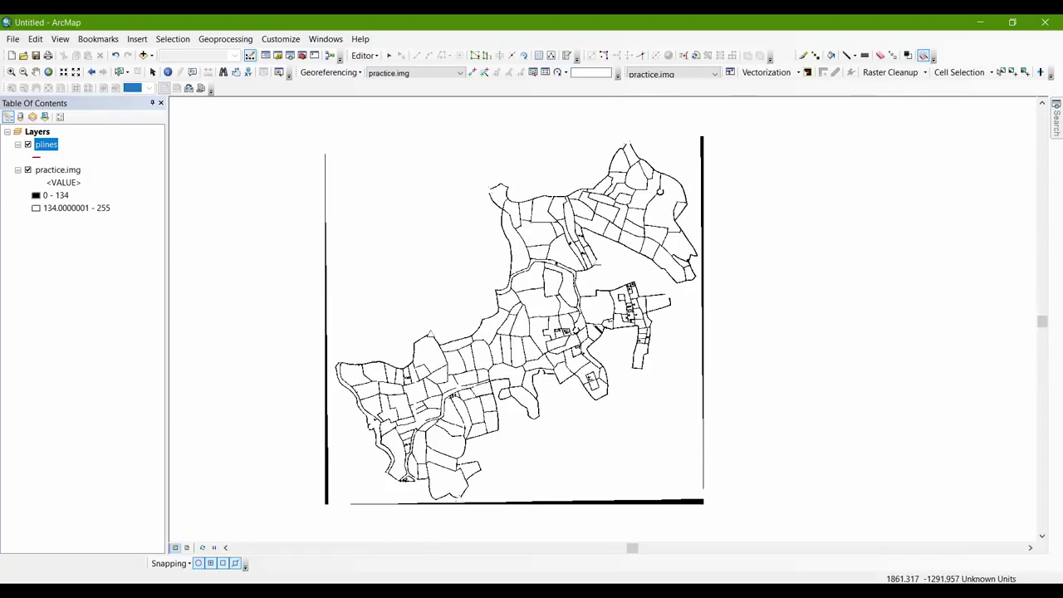
scroll(595, 322, "up", 1)
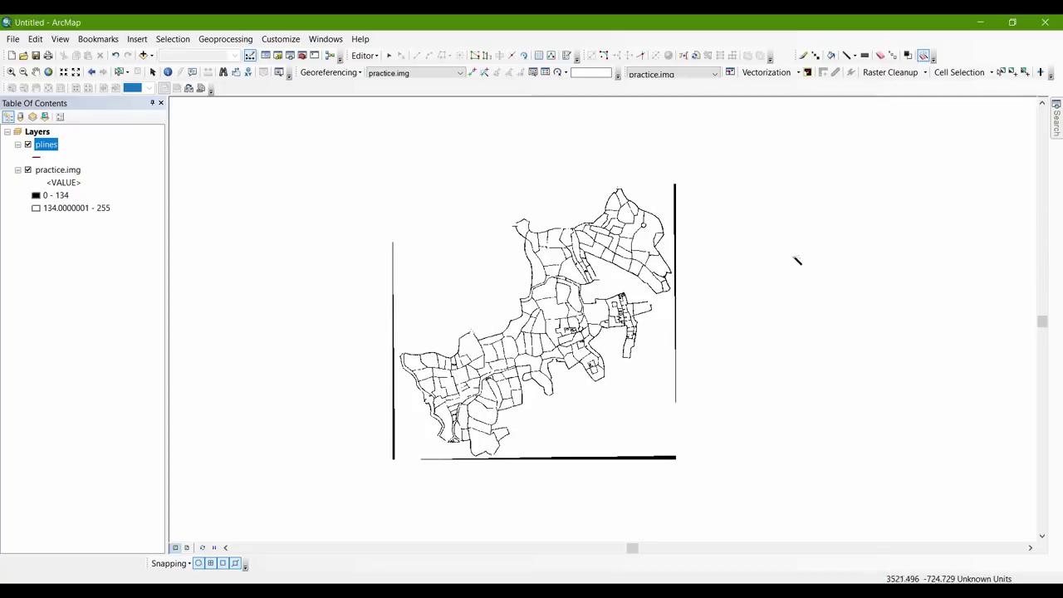
left_click(766, 72)
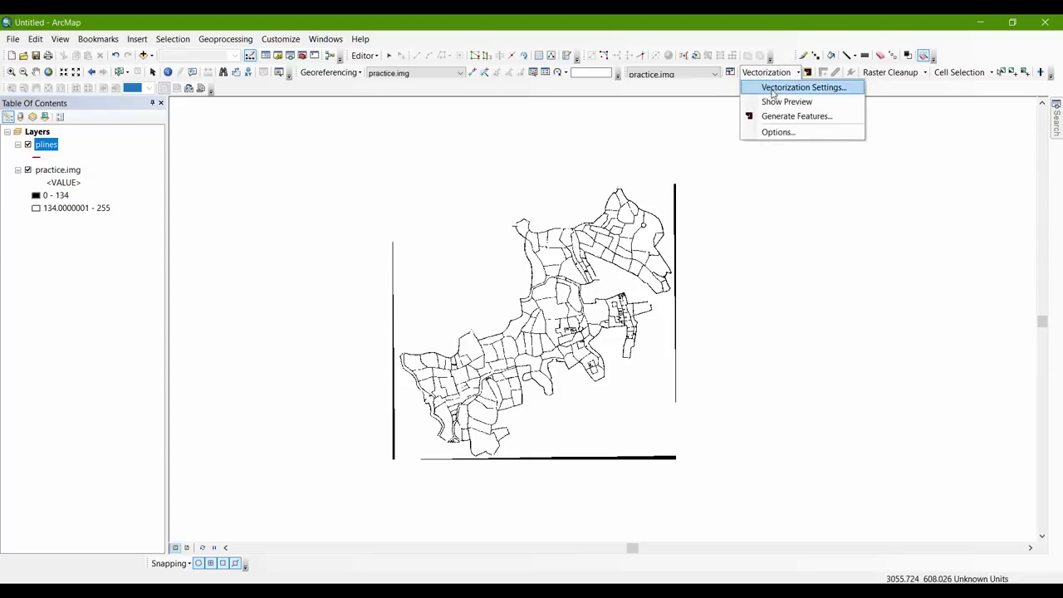
left_click(782, 102)
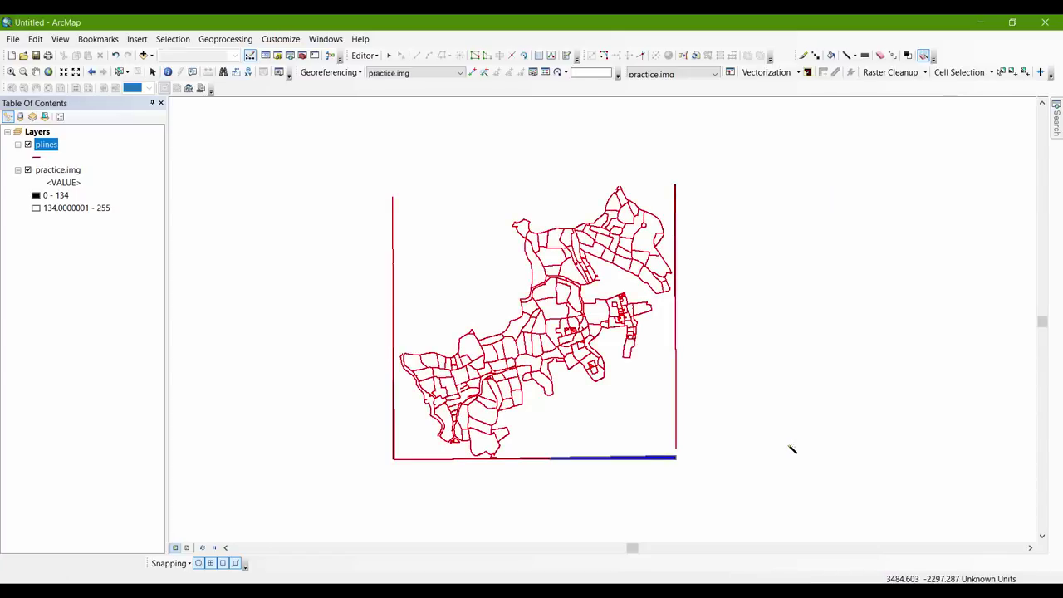
scroll(601, 396, "down", 3)
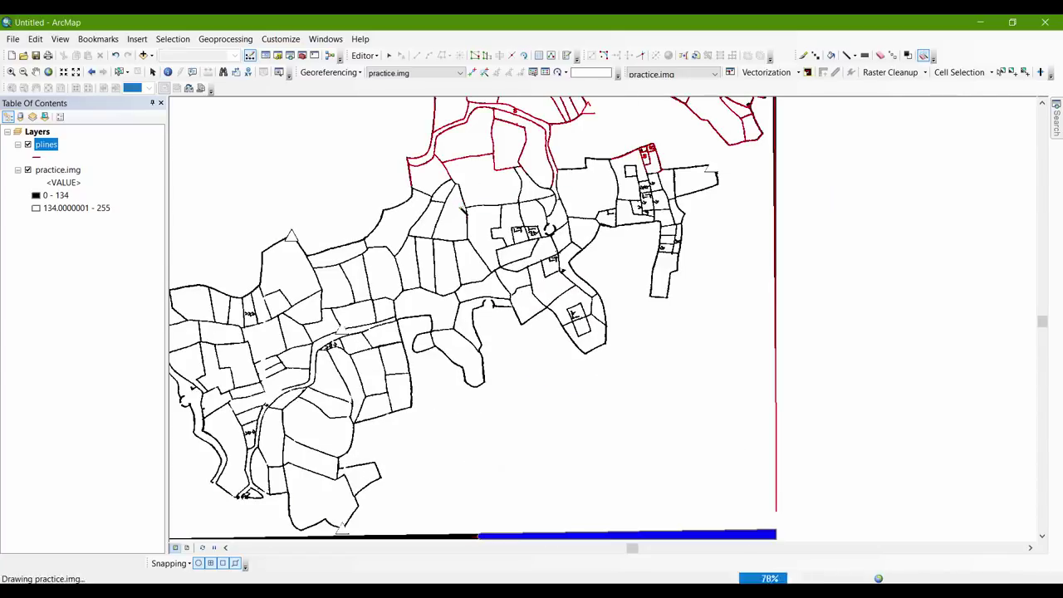
scroll(462, 210, "up", 3)
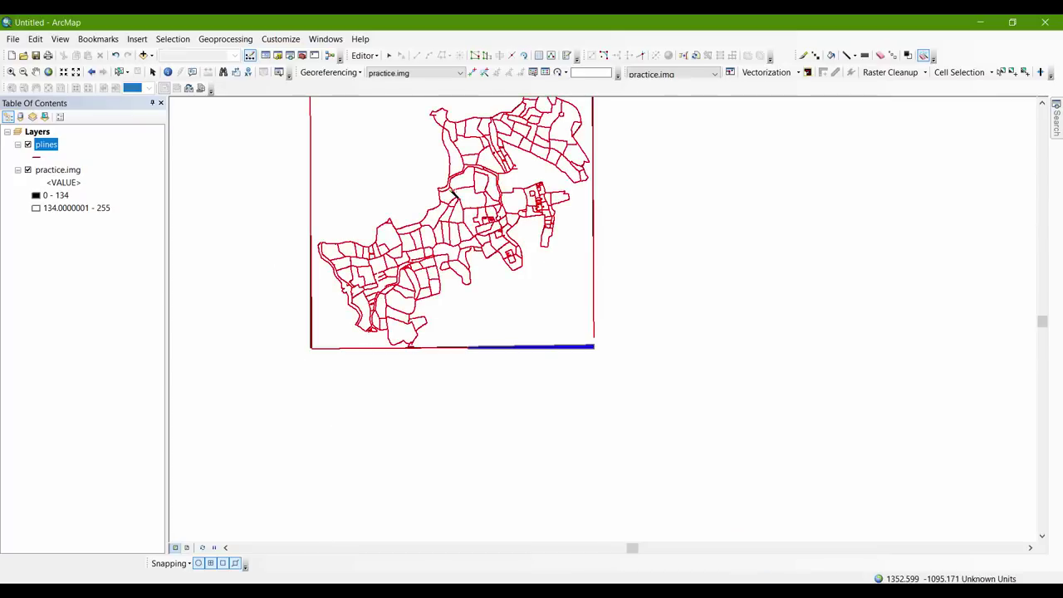
left_click_drag(459, 206, 505, 296)
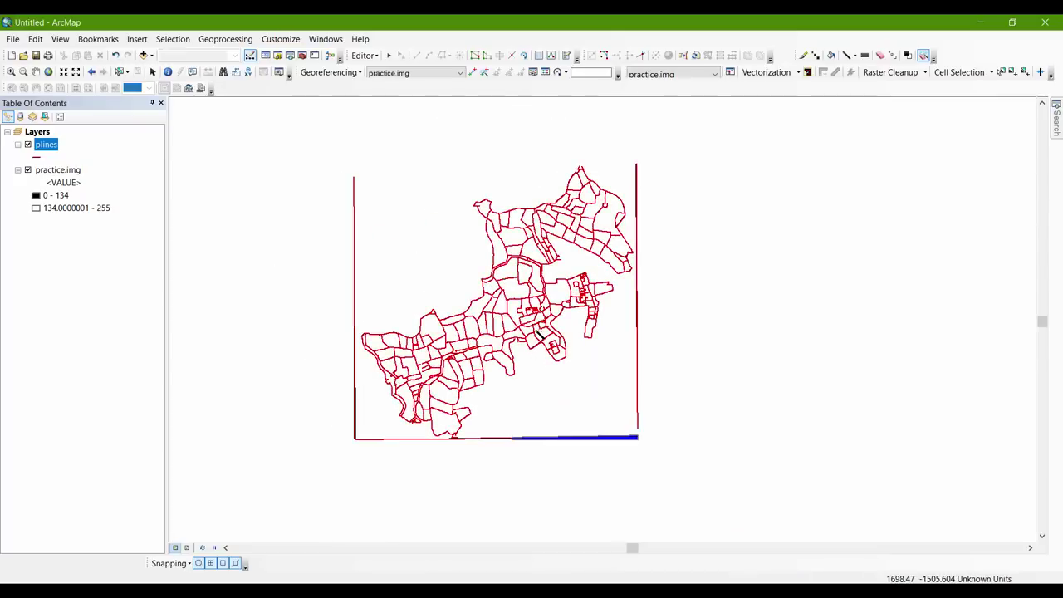
Generate centerline features from the full raster extent into the plines layer.
left_click(765, 73)
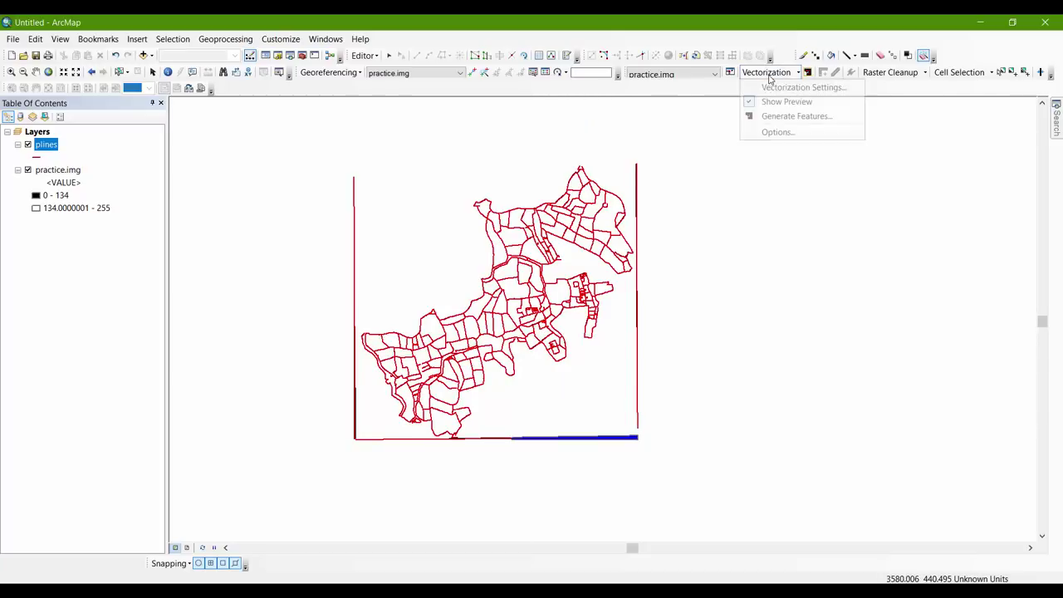
left_click(789, 120)
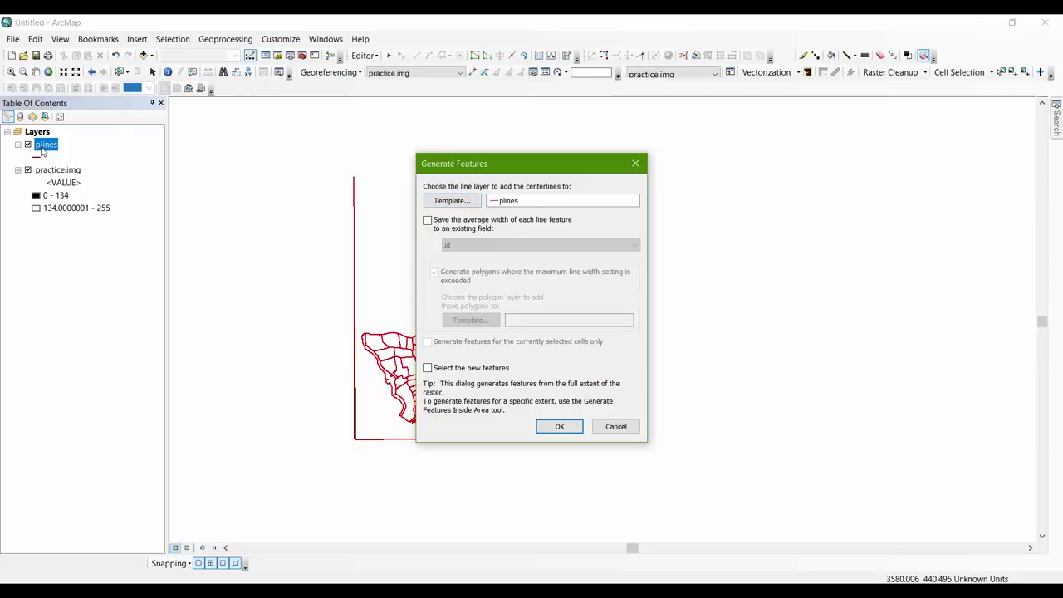
left_click(544, 428)
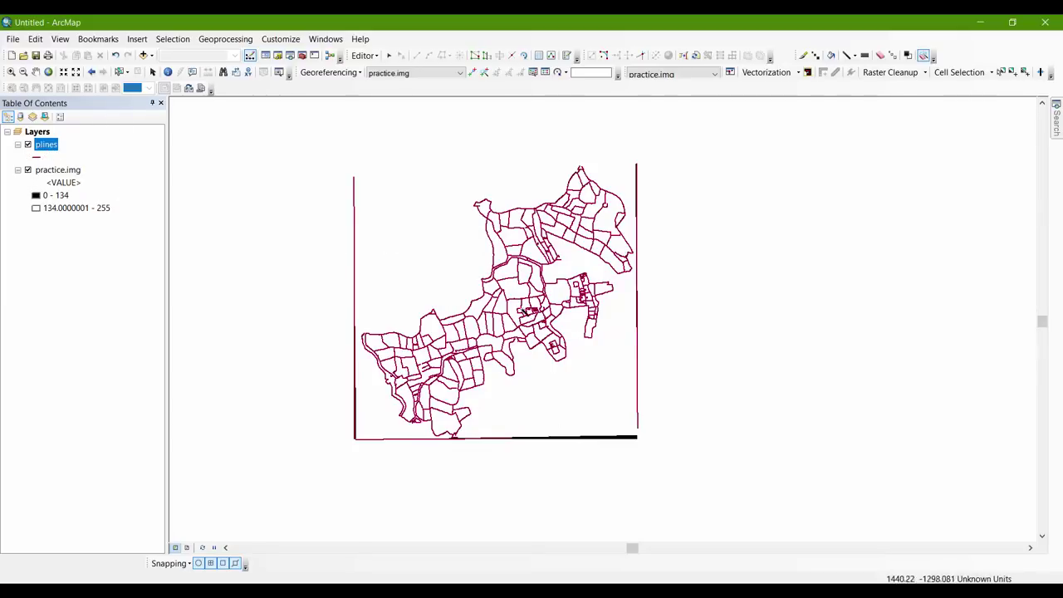
Select the traced line along the map frame's left and lower edges and delete it from plines.
scroll(456, 241, "up", 2)
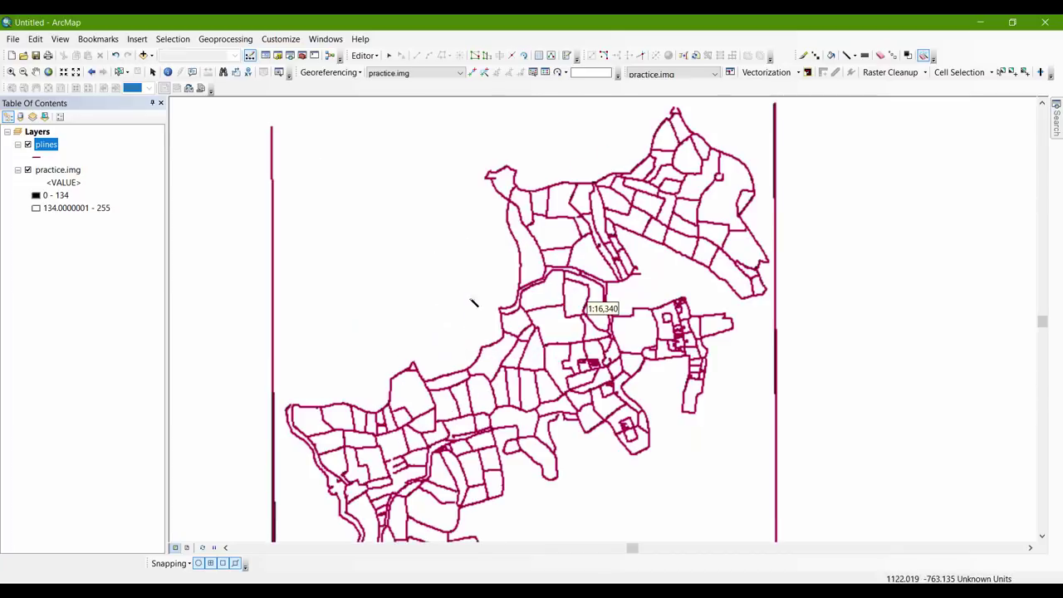
scroll(497, 288, "up", 1)
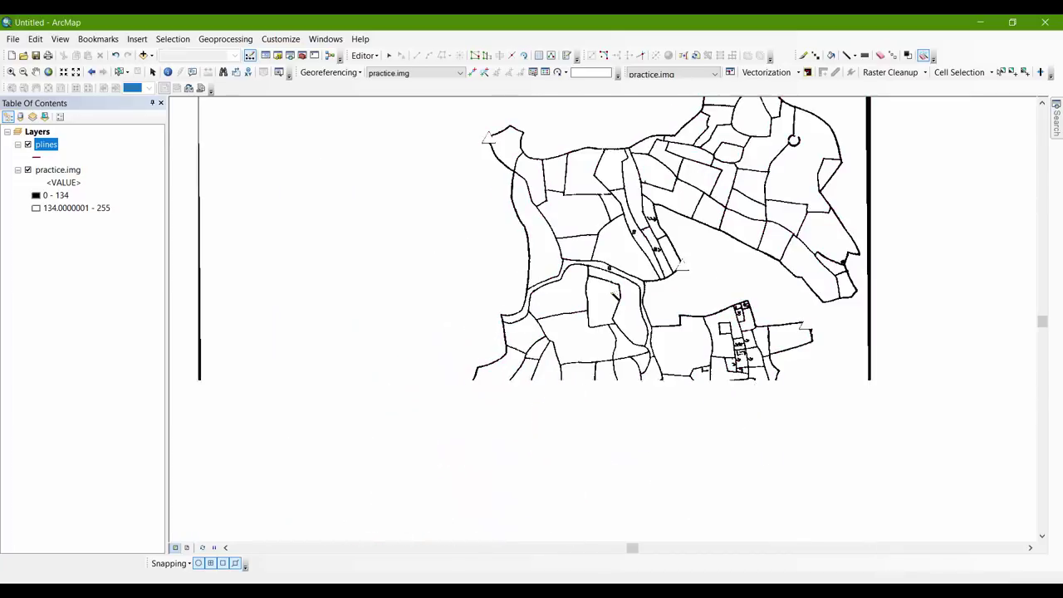
left_click(121, 73)
scroll(446, 261, "down", 2)
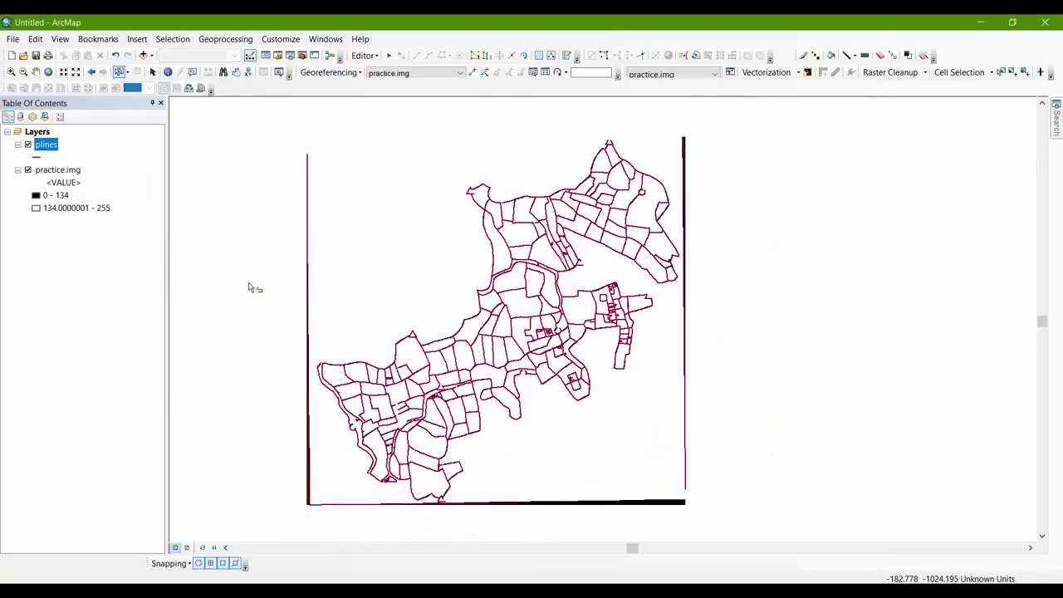
left_click(309, 280)
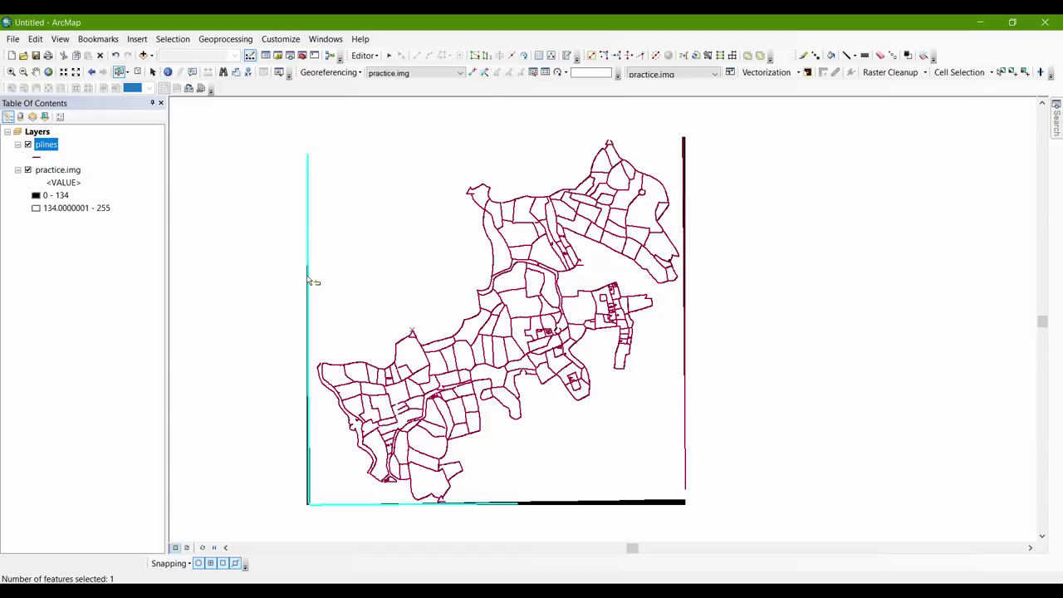
left_click(309, 279)
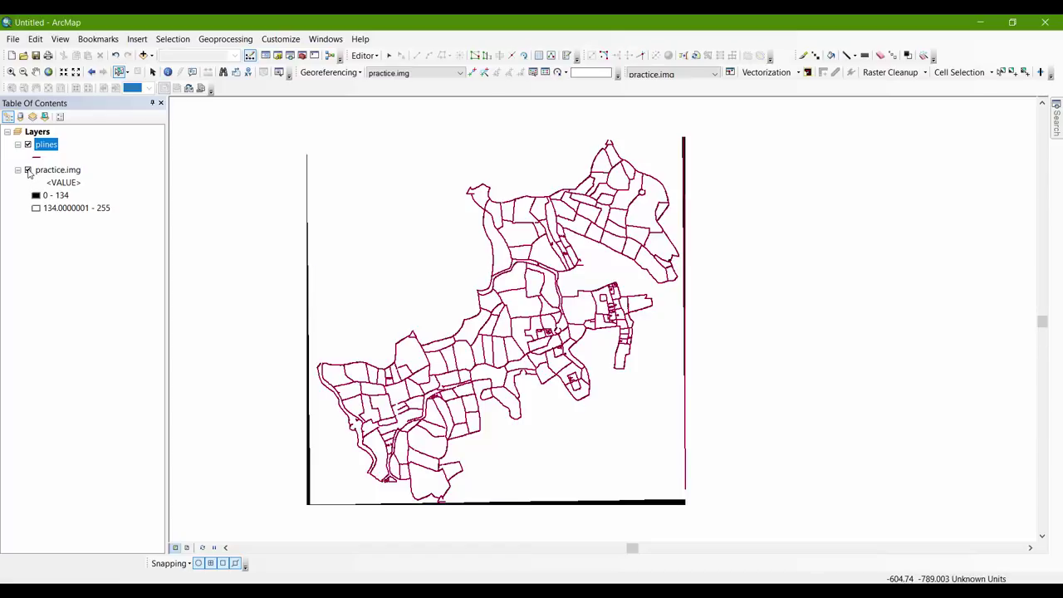
Hide the practice.img raster and delete the traced line along the map frame's right edge.
left_click(28, 171)
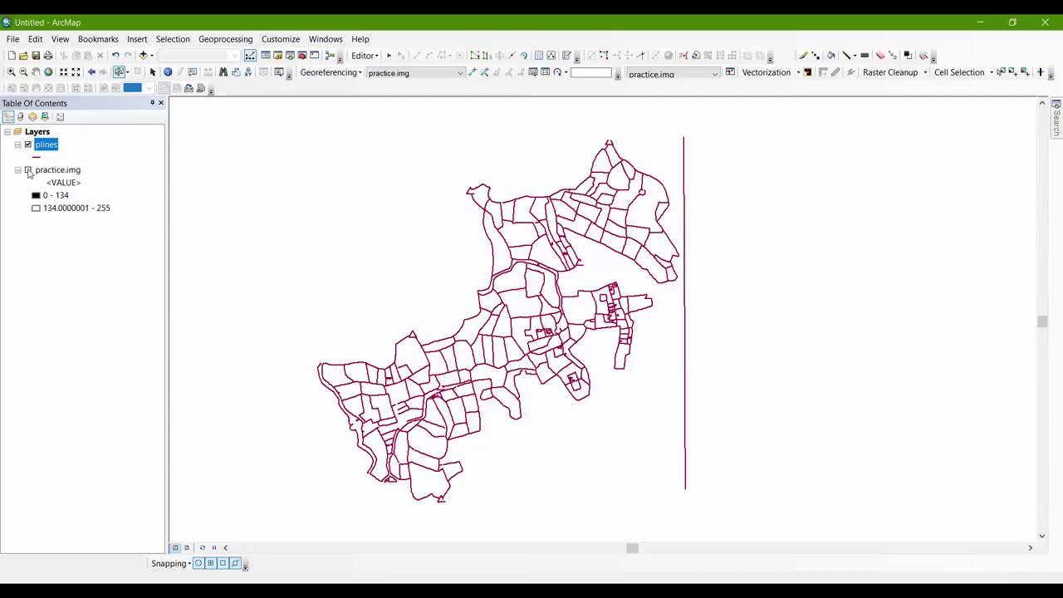
left_click(686, 317)
key("Delete")
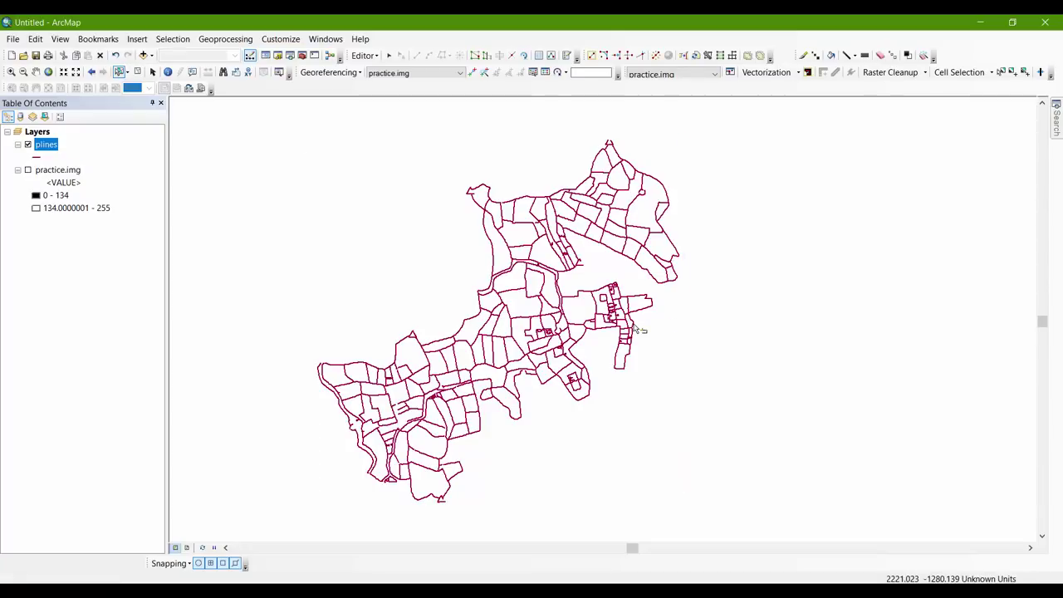
scroll(638, 330, "down", 2)
scroll(591, 291, "up", 2)
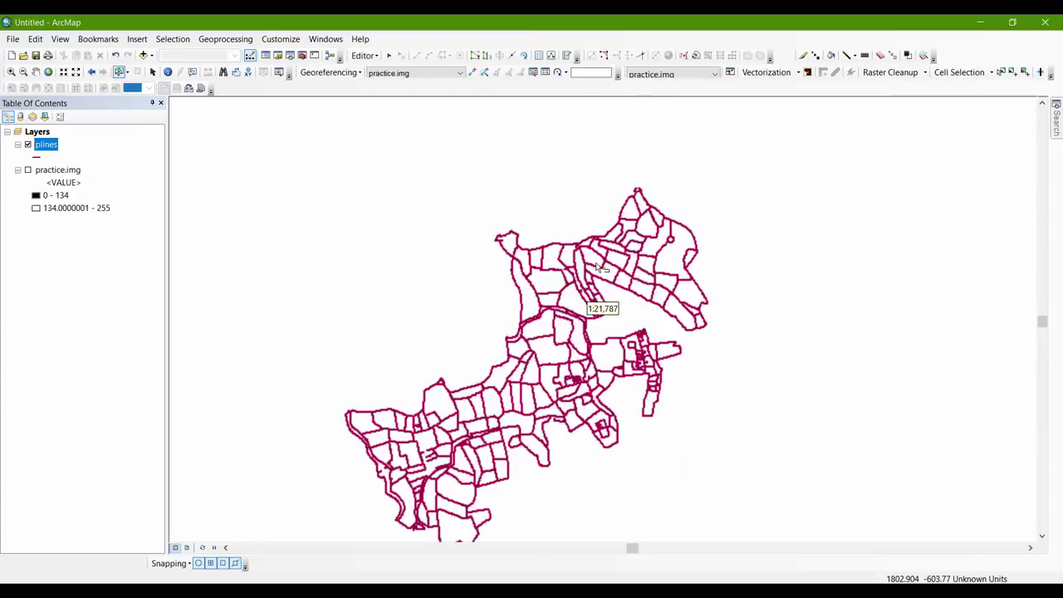
scroll(598, 276, "down", 1)
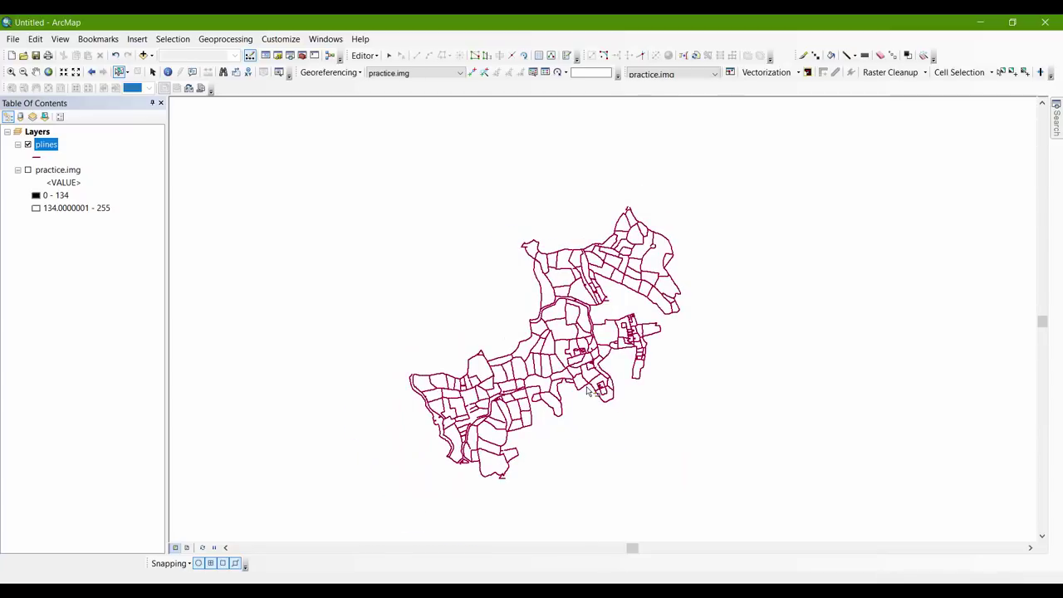
left_click_drag(523, 473, 519, 456)
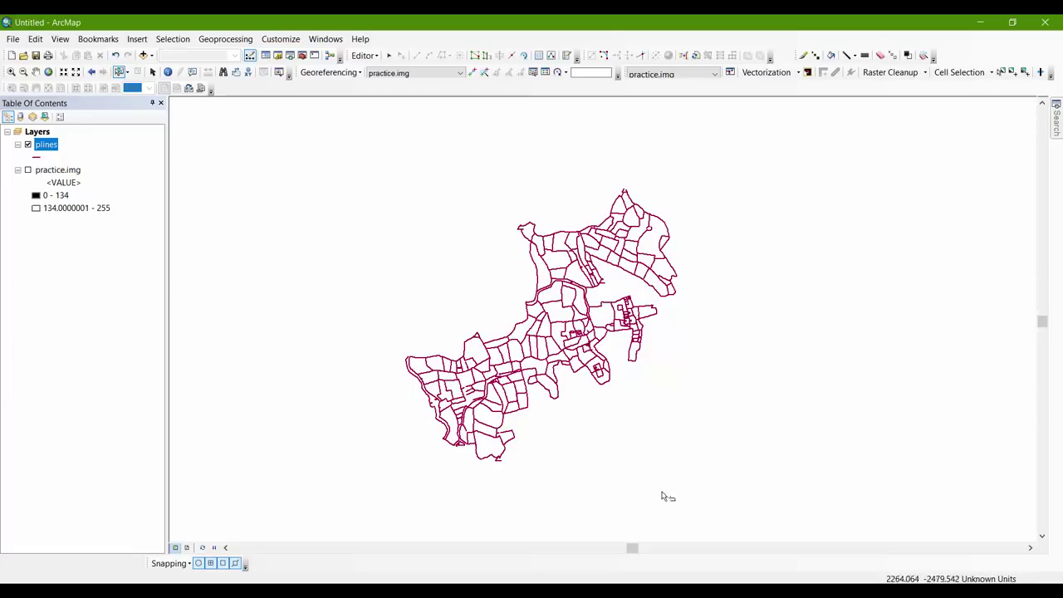
left_click(685, 574)
left_click(1009, 546)
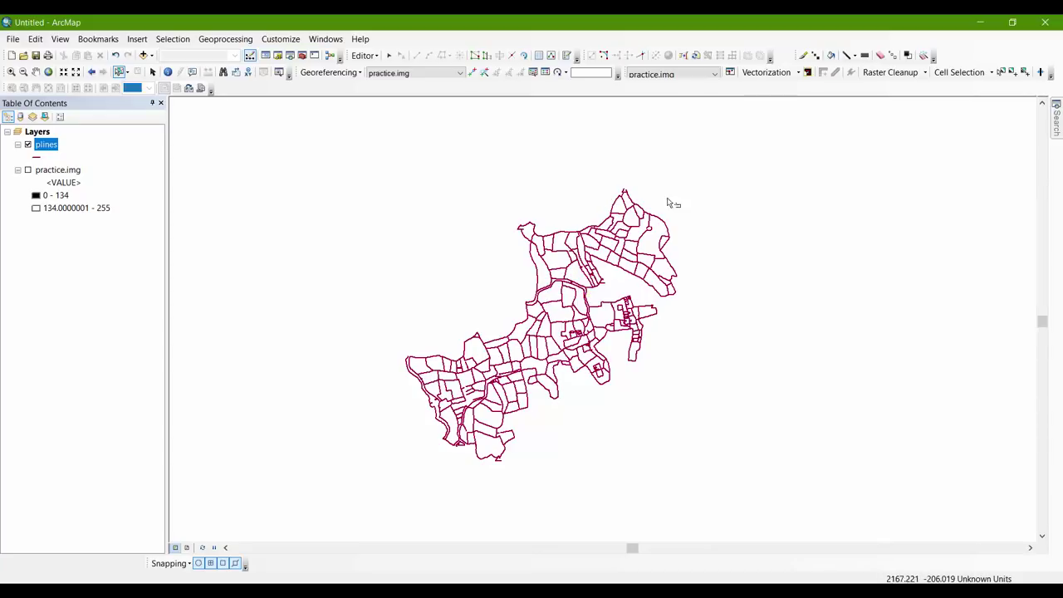
Load the predefined Polygons style into the vectorization settings.
left_click(766, 74)
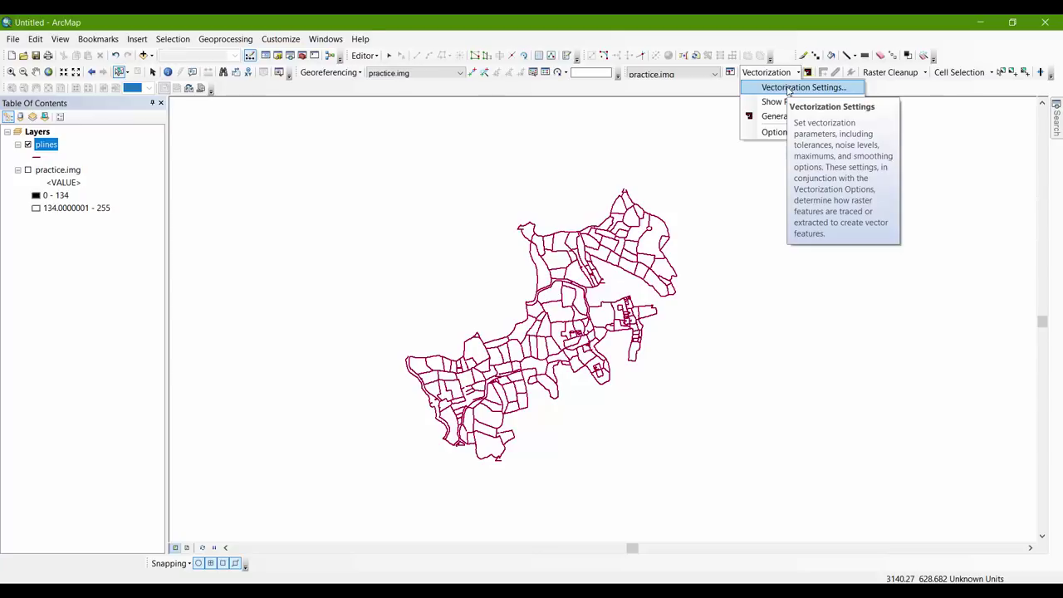
left_click(789, 88)
left_click_drag(361, 186, 767, 127)
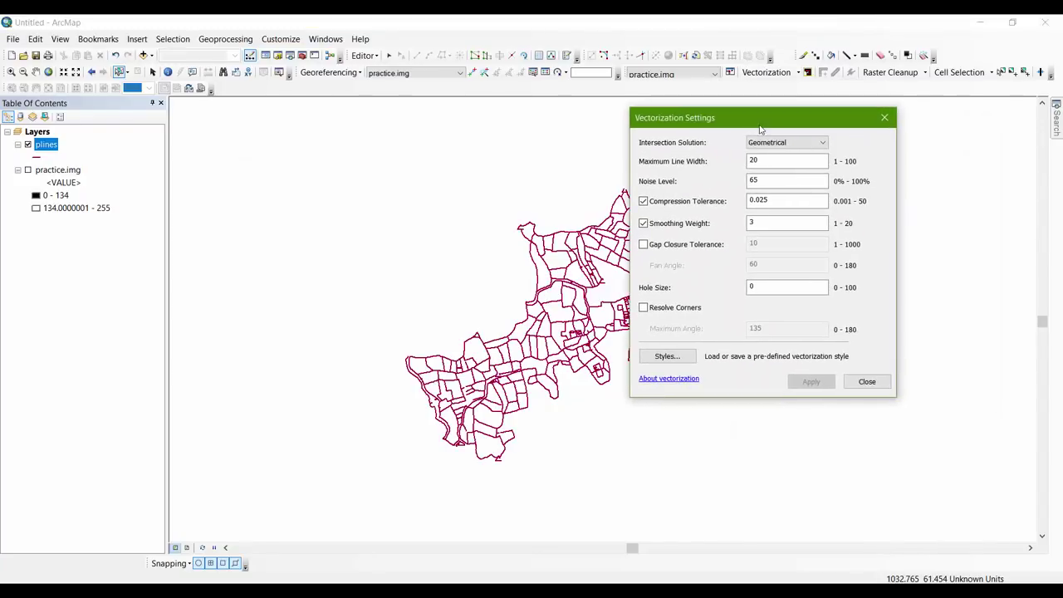
left_click(669, 357)
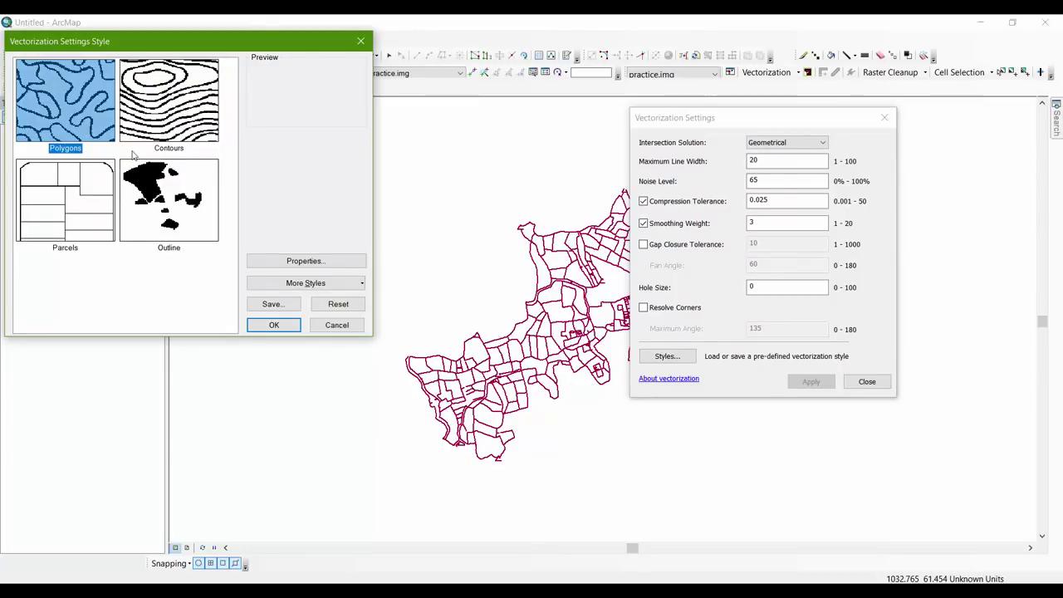
left_click(63, 206)
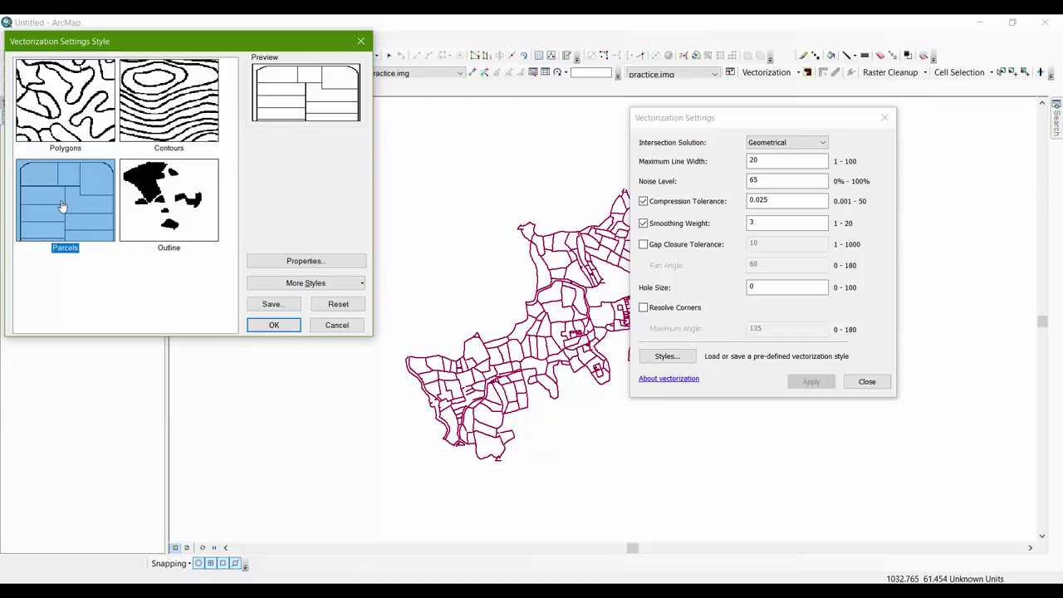
left_click(60, 115)
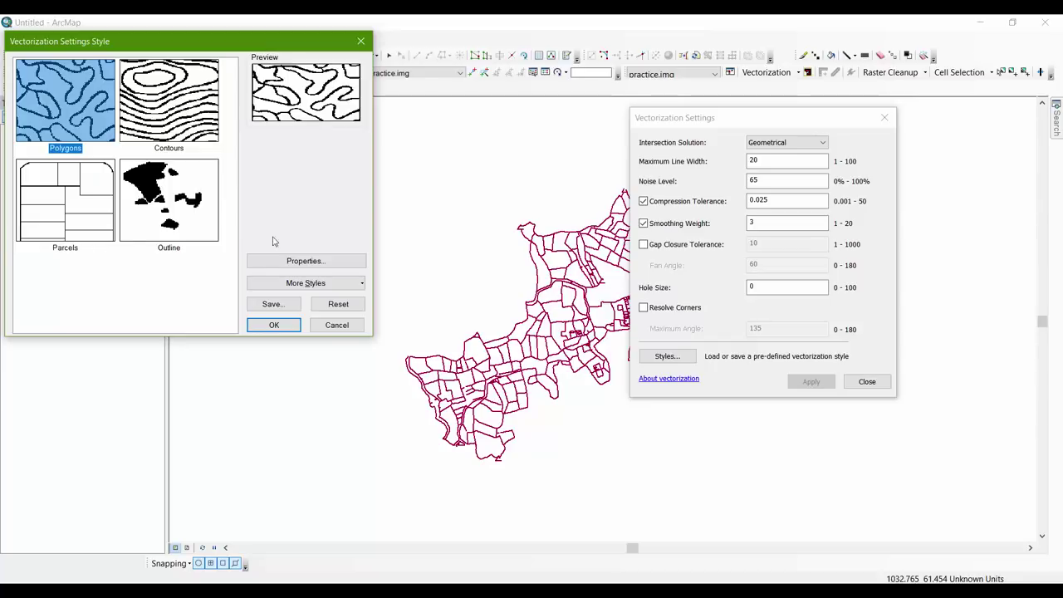
left_click(277, 326)
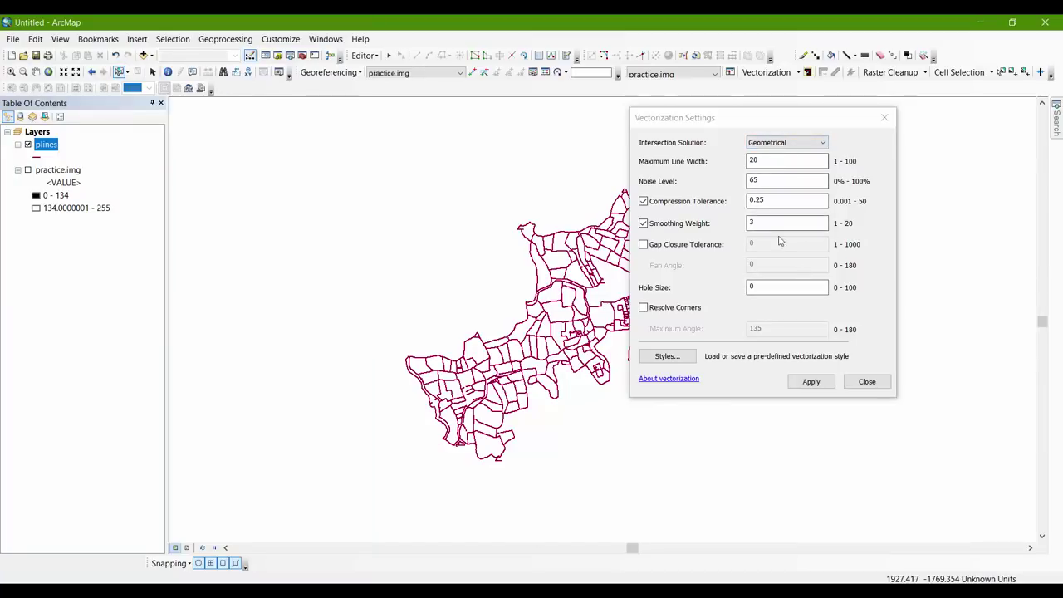
left_click_drag(766, 125, 846, 154)
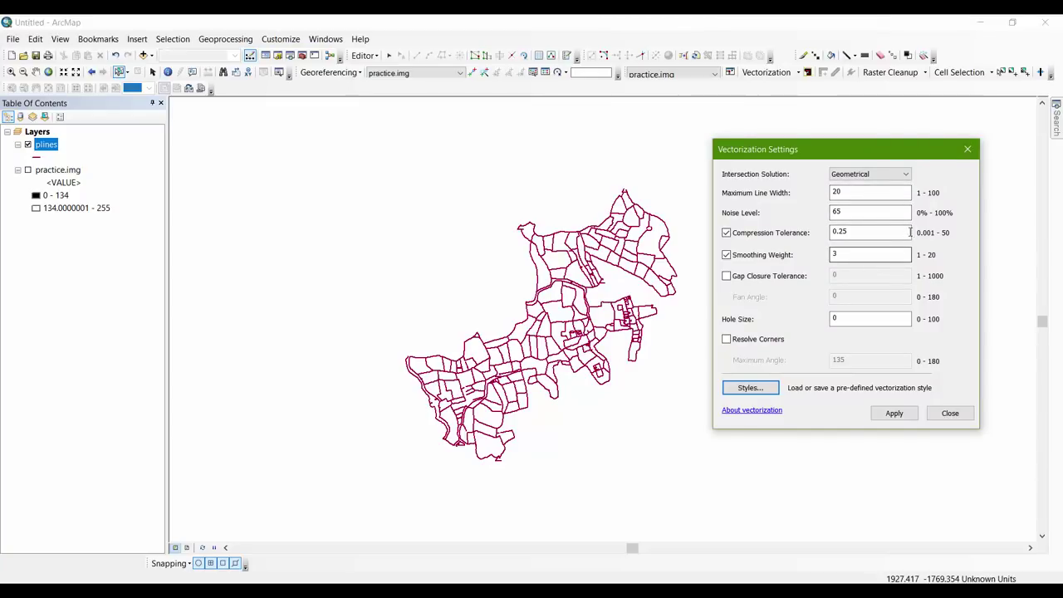
Enable gap closure with a tolerance of 10 and a fan angle of 90, and apply the vectorization settings.
left_click(874, 177)
left_click(874, 180)
left_click(726, 277)
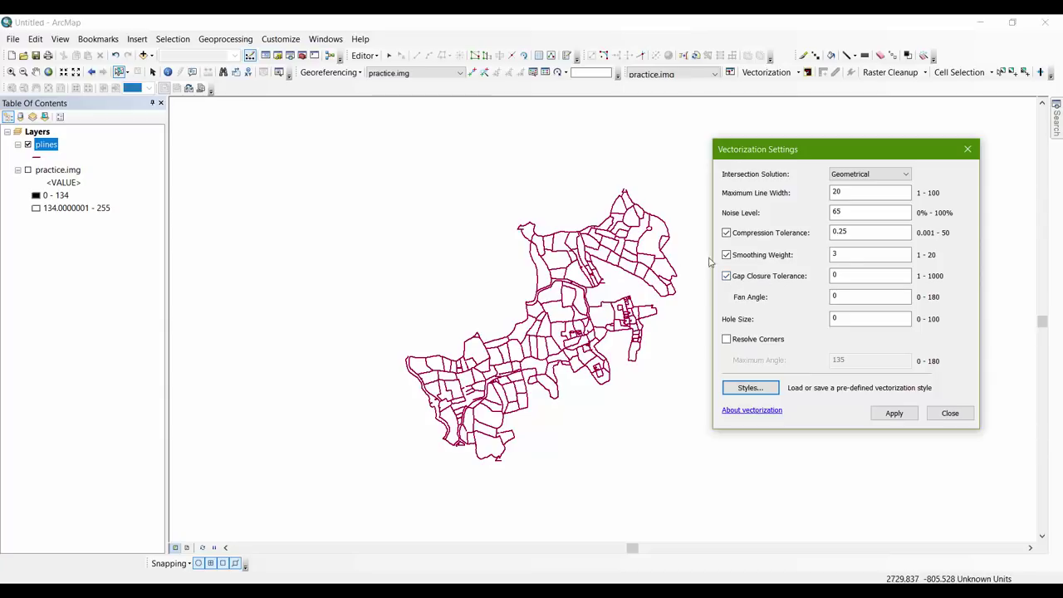
scroll(602, 332, "up", 6)
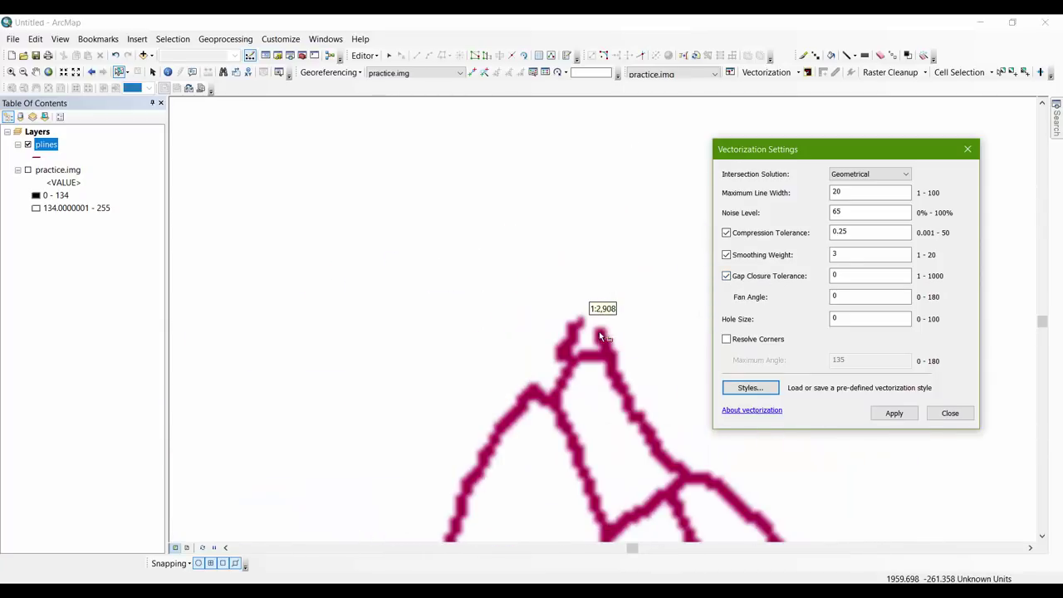
scroll(581, 334, "down", 3)
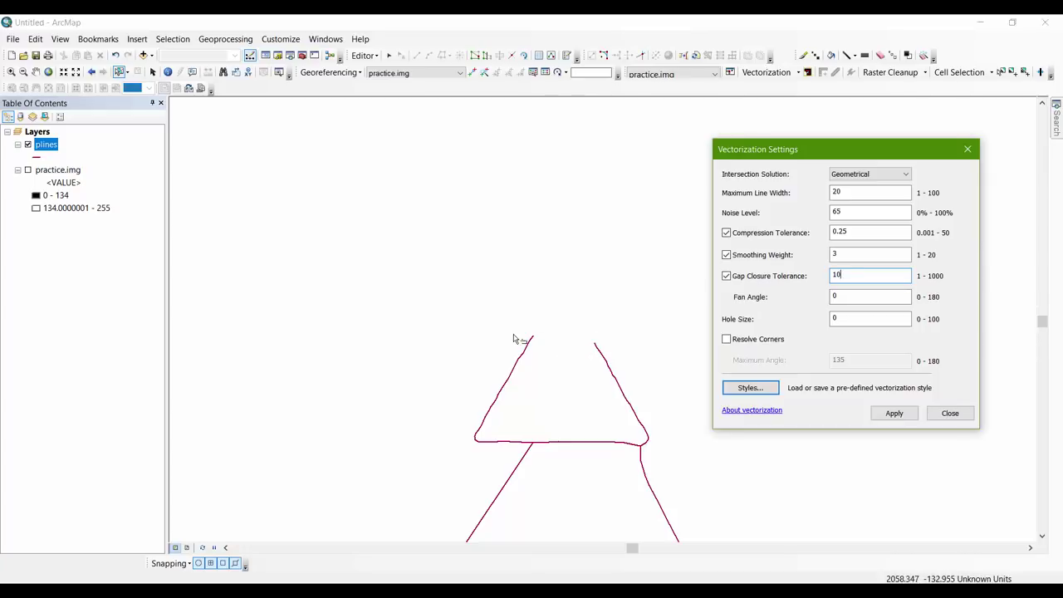
double_click(855, 297)
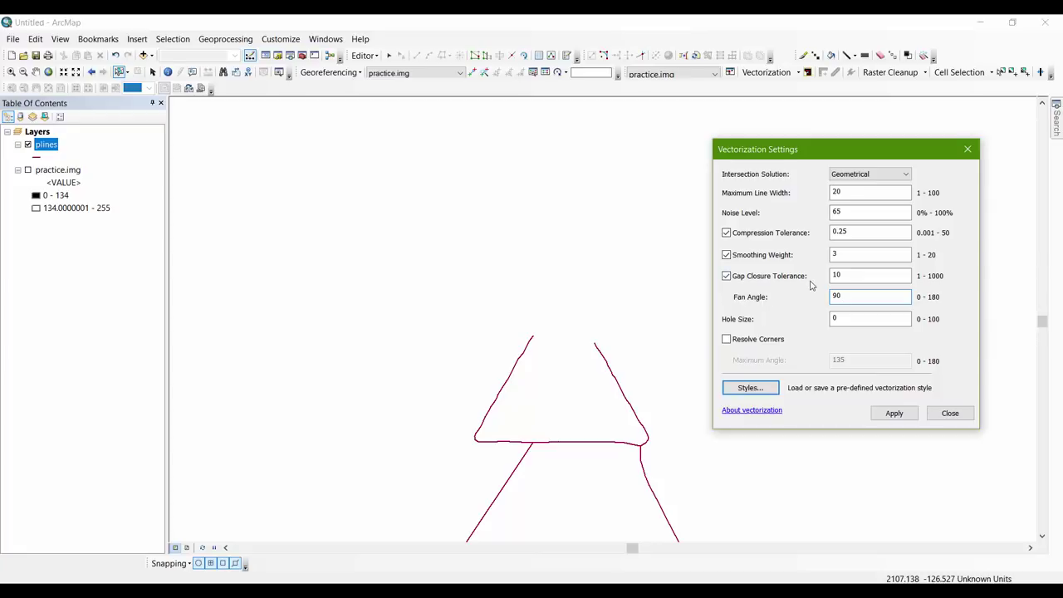
left_click(893, 414)
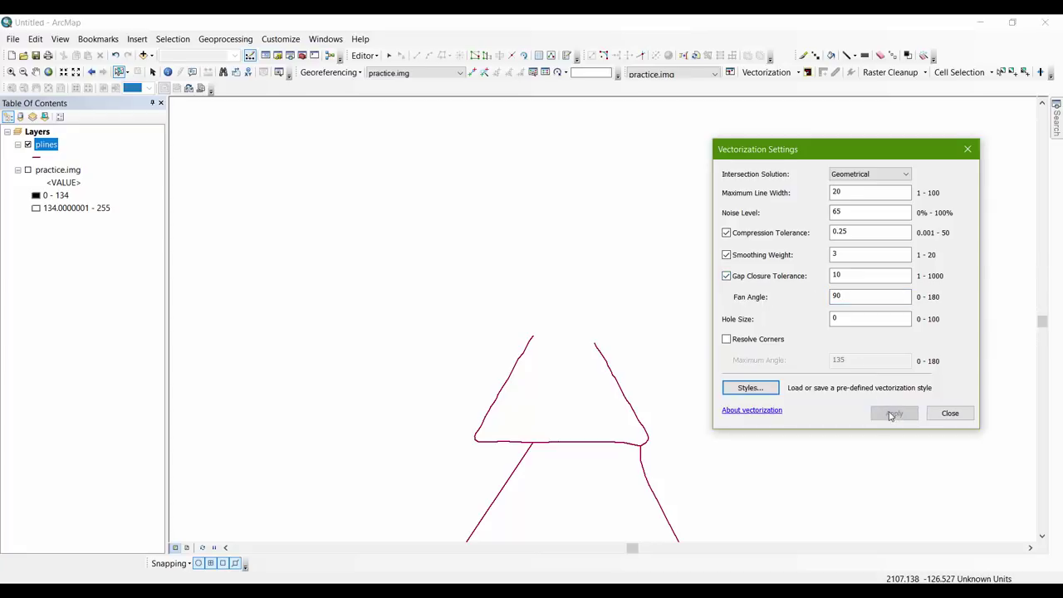
Turn on the vectorization preview and inspect the open gap at the parcel map's northern tip.
left_click(766, 72)
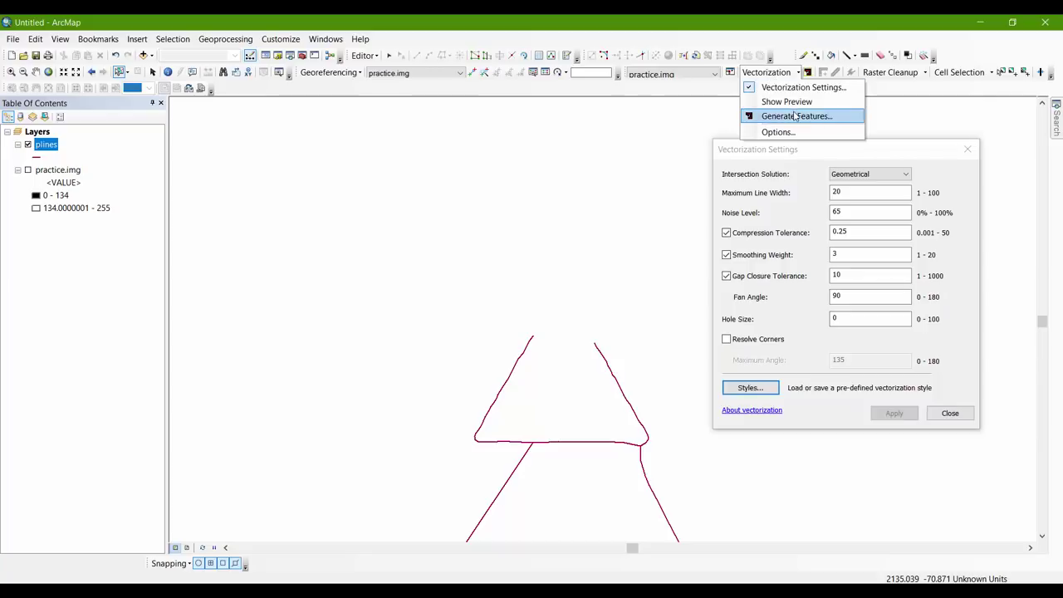
left_click(789, 103)
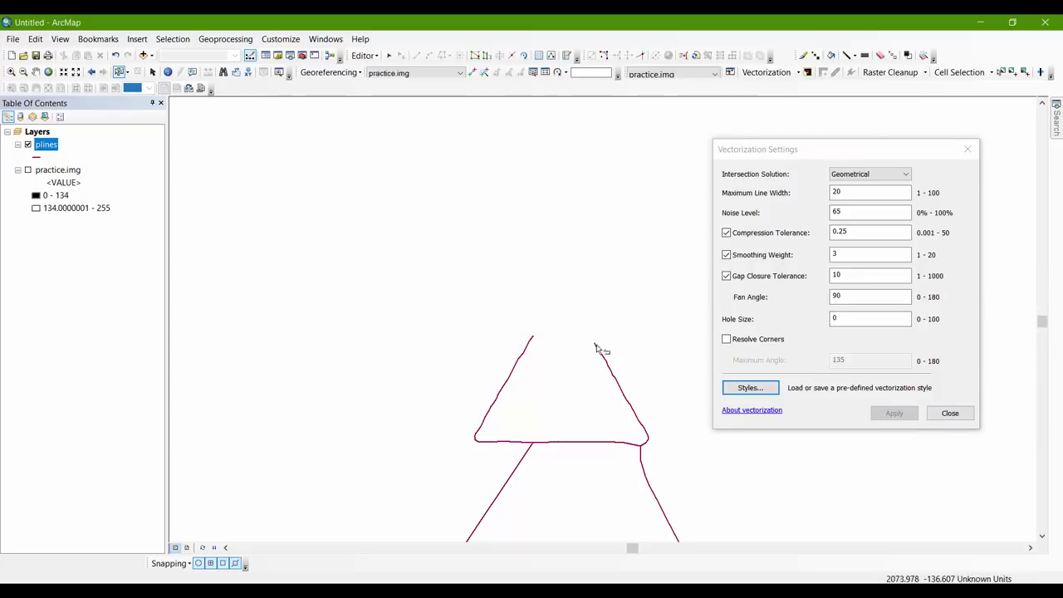
scroll(522, 351, "down", 3)
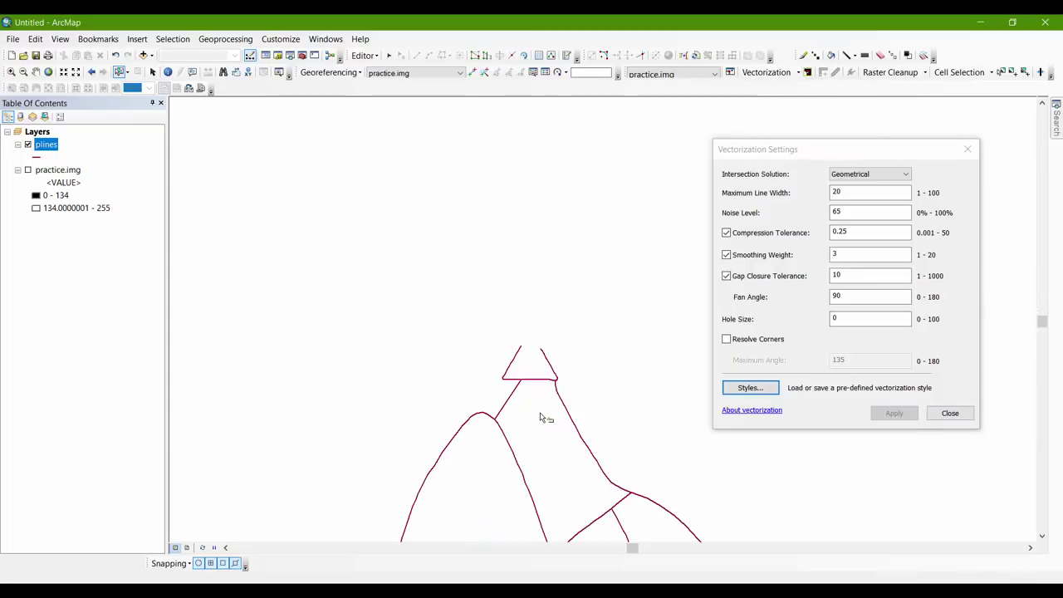
Set the gap closure tolerance to 50 and apply the vectorization settings.
left_click(784, 280)
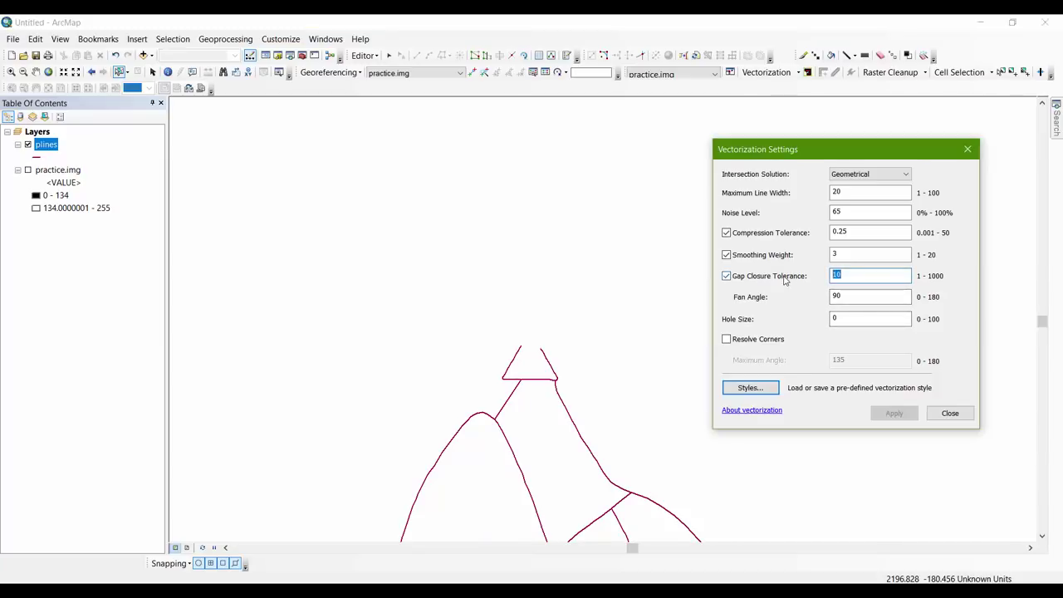
type("50")
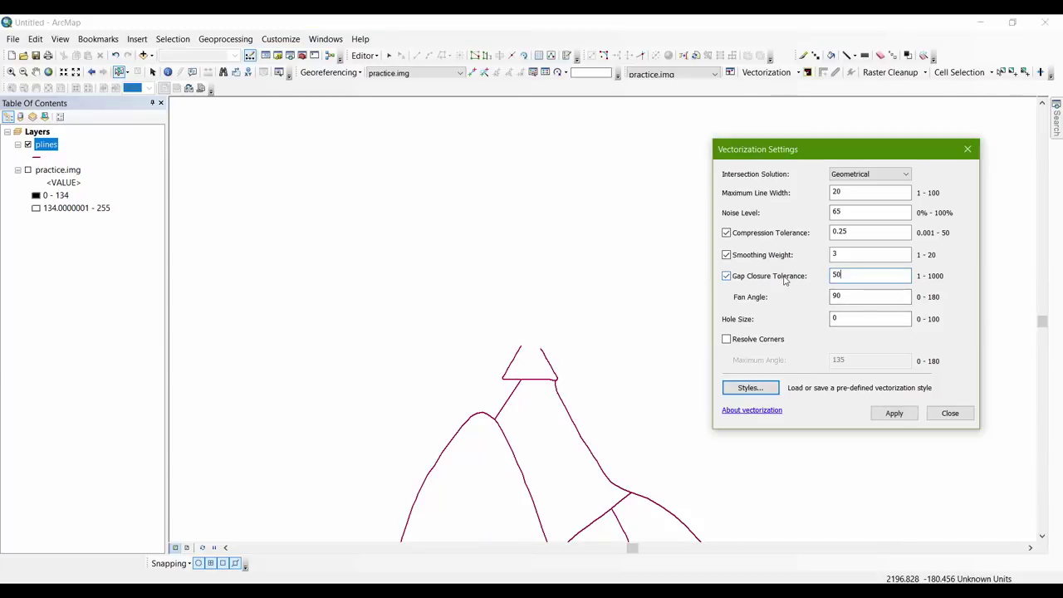
left_click(892, 414)
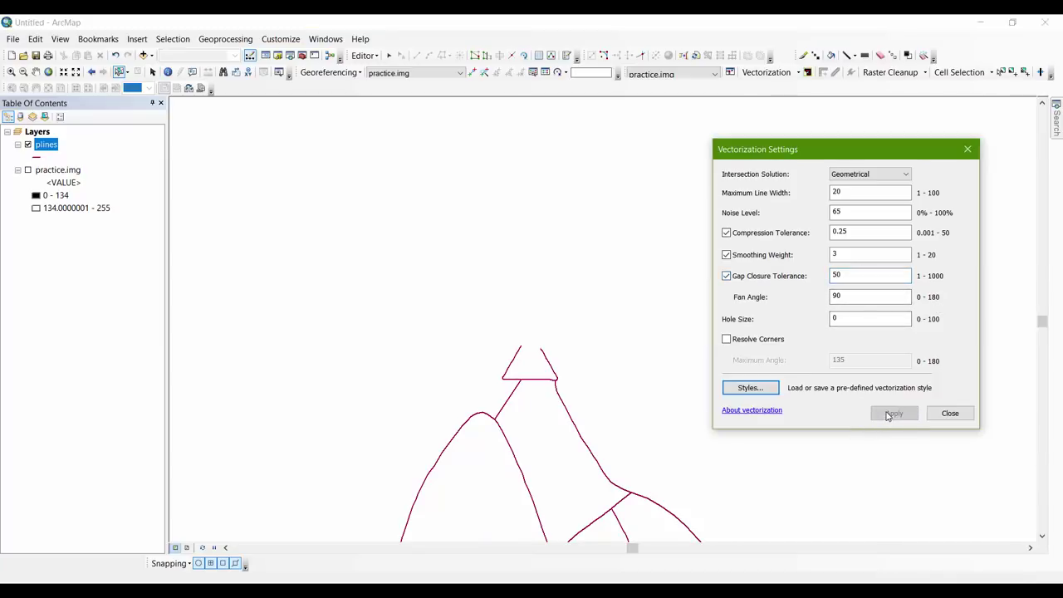
Display the practice.img raster, check the previewed gap closure at the northern tip, and close the vectorization settings.
scroll(548, 355, "up", 3)
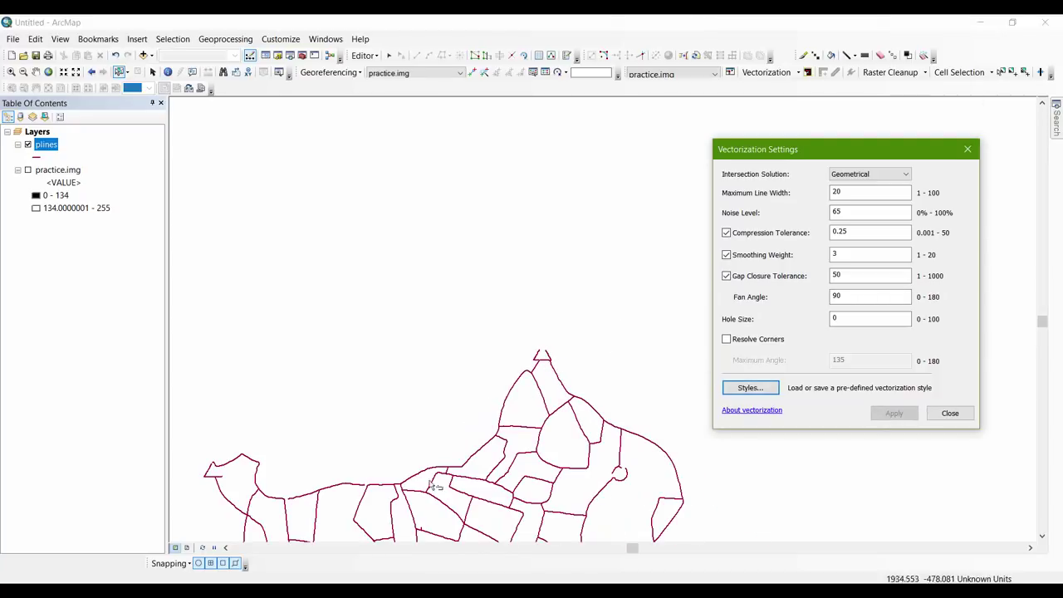
scroll(558, 449, "down", 3)
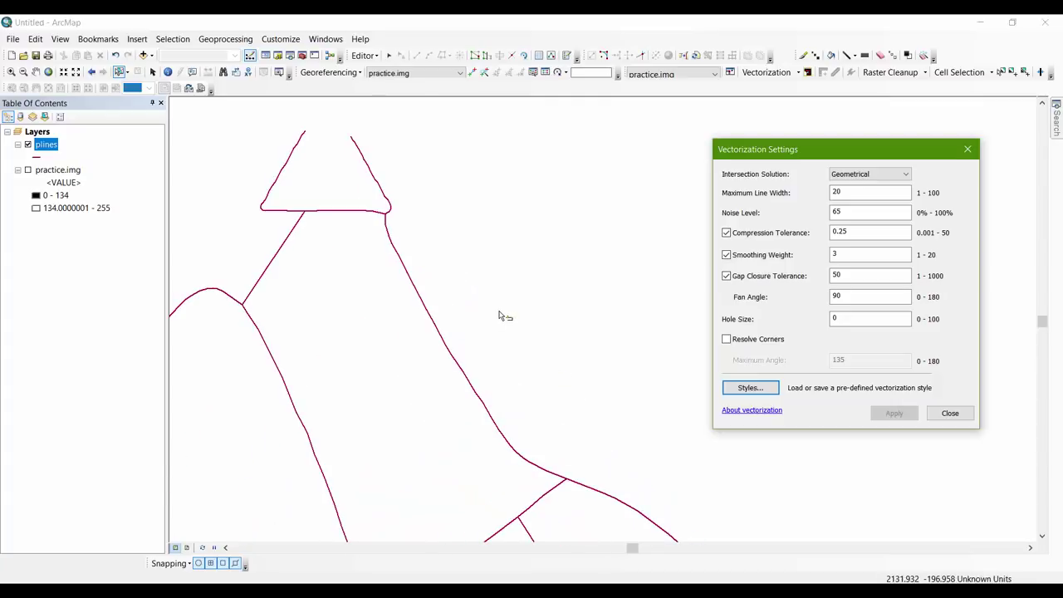
scroll(501, 315, "up", 2)
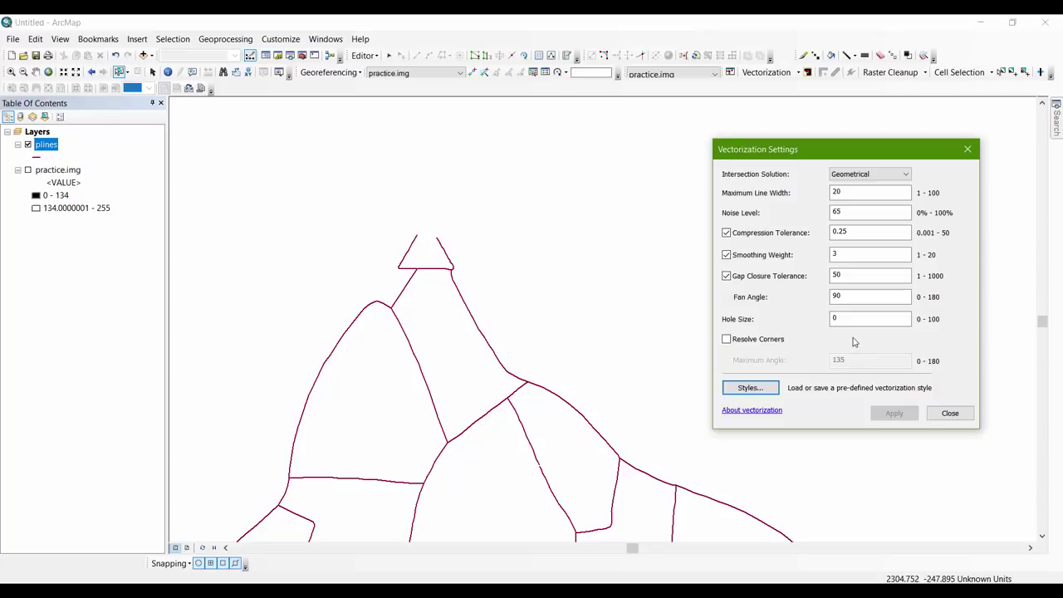
left_click(27, 169)
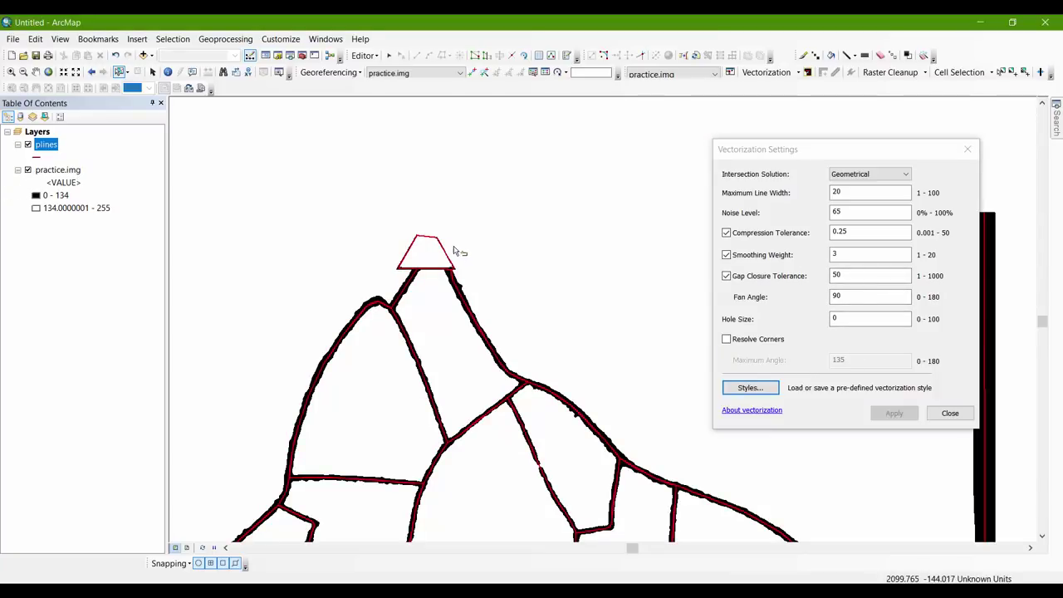
scroll(456, 246, "down", 2)
scroll(409, 232, "down", 3)
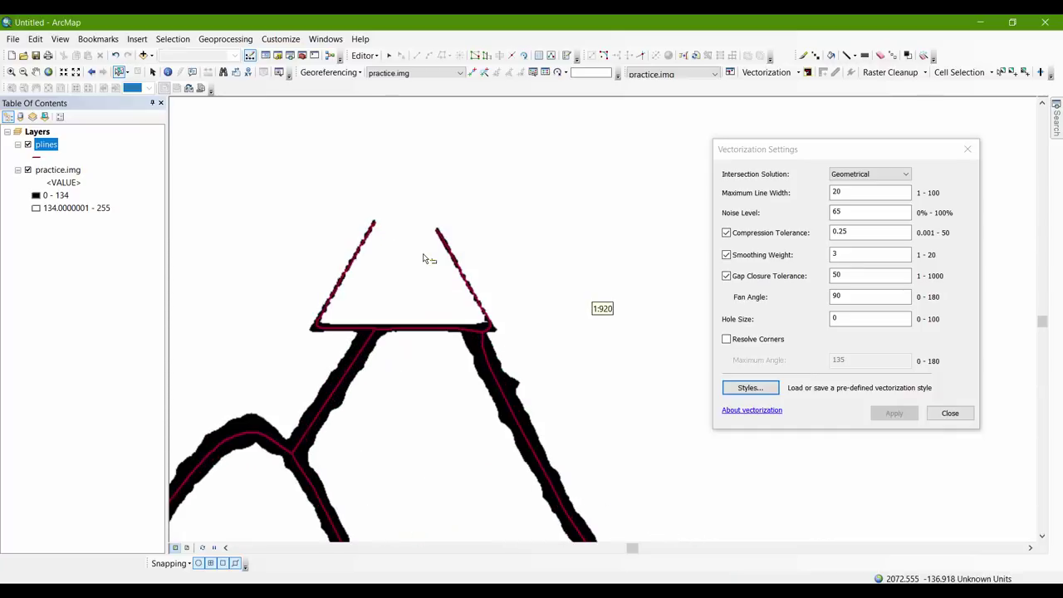
left_click(27, 169)
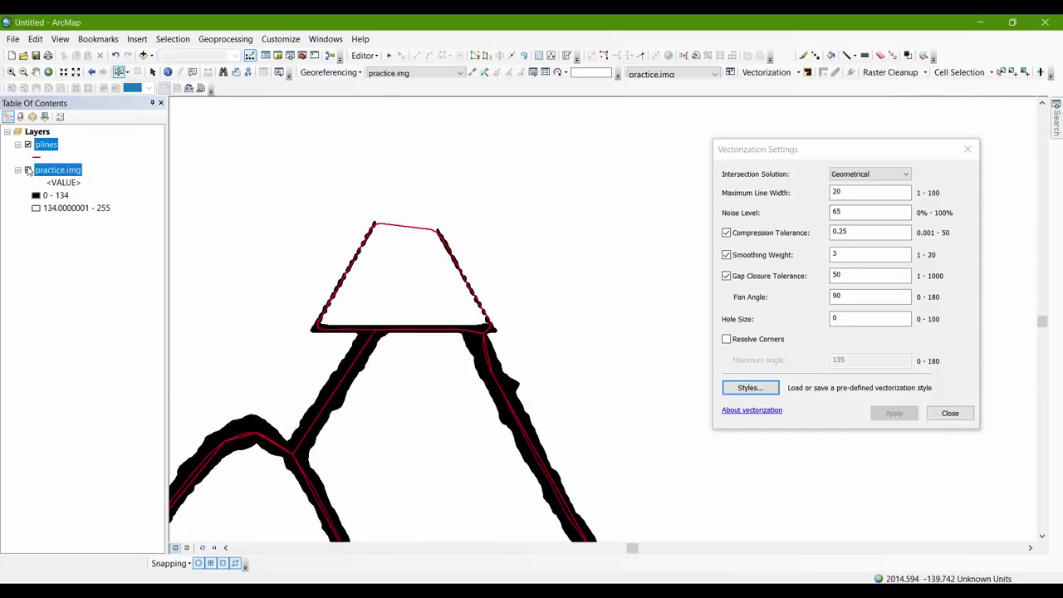
left_click(27, 170)
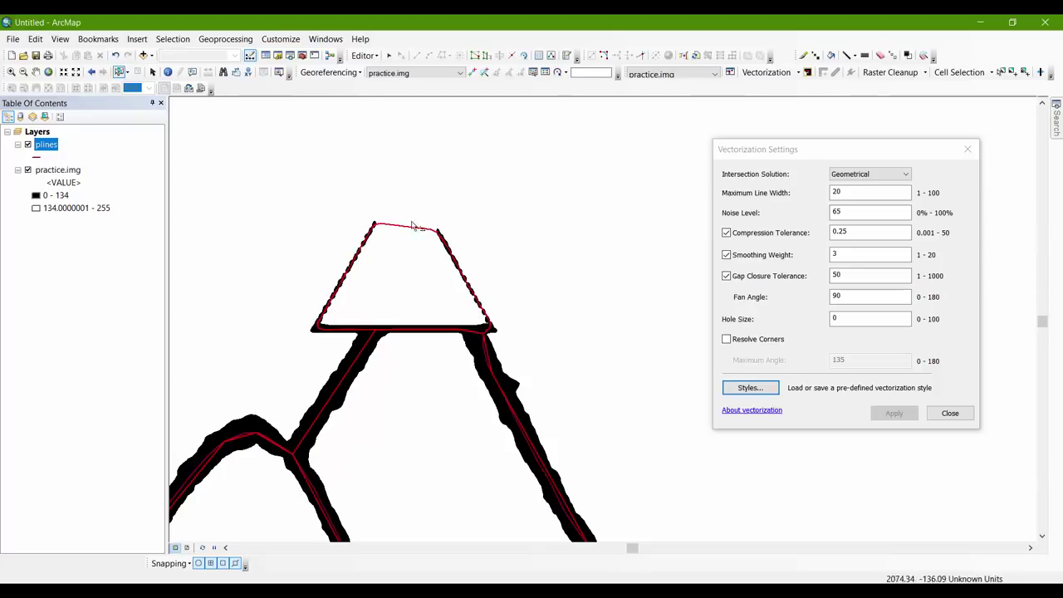
left_click(950, 413)
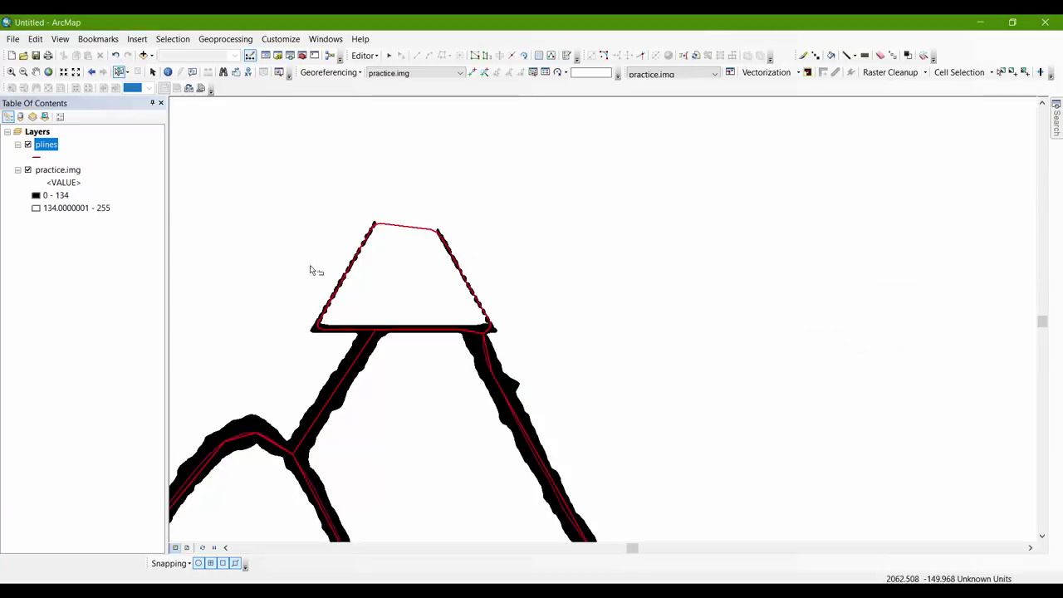
Compare the plines with the raster preview by toggling practice.img off and on, and examine the whole parcel map.
left_click(28, 170)
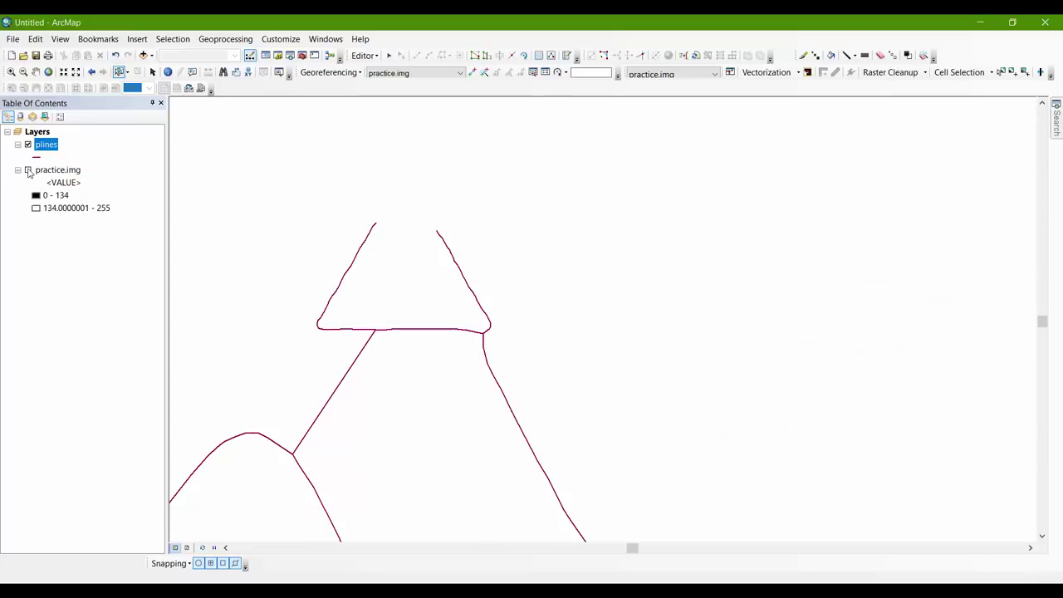
left_click(50, 170)
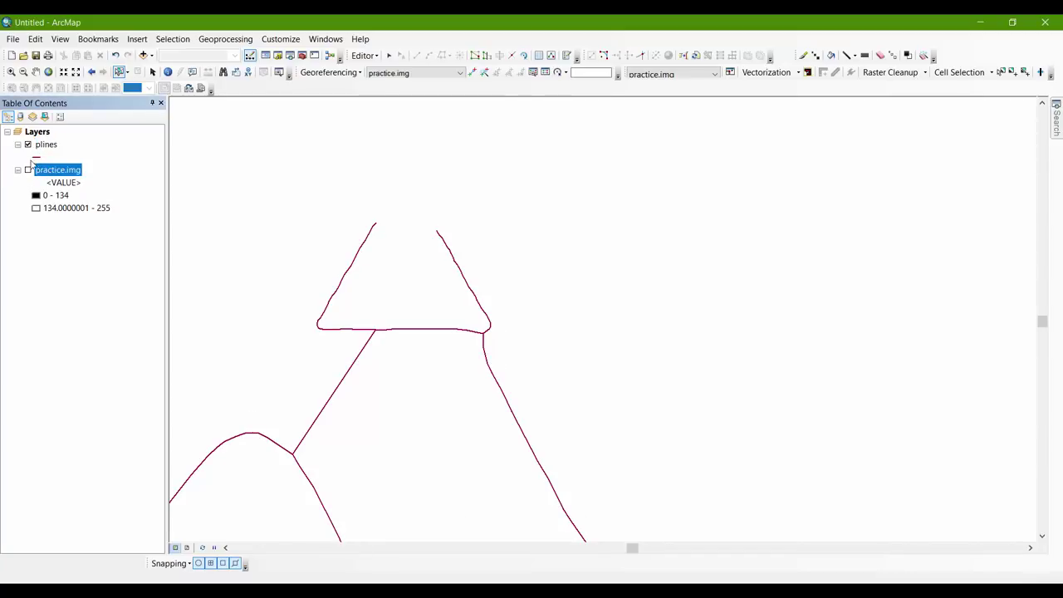
left_click(27, 169)
scroll(438, 273, "up", 3)
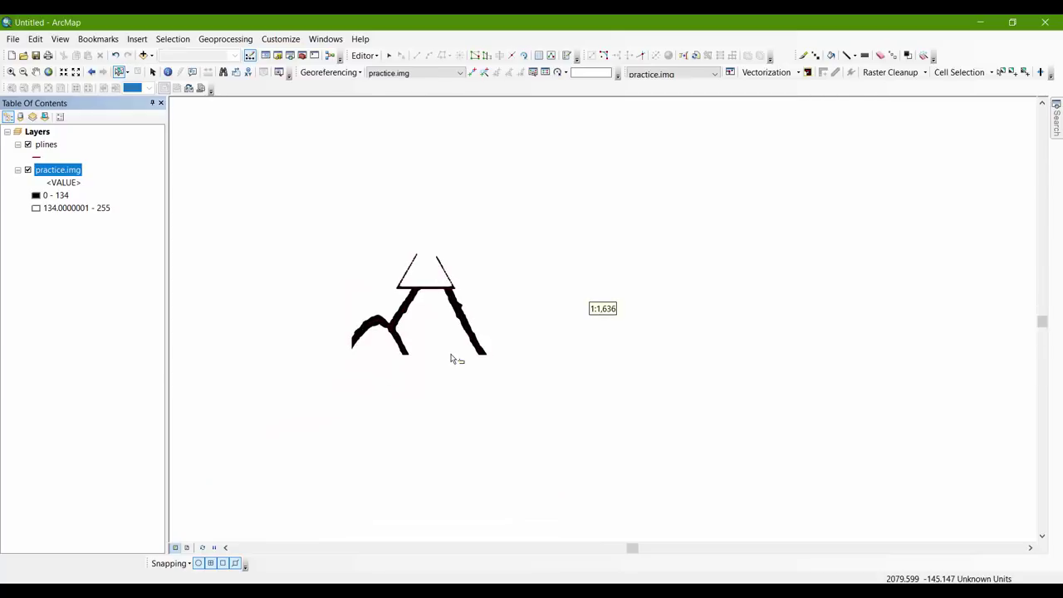
scroll(451, 374, "up", 4)
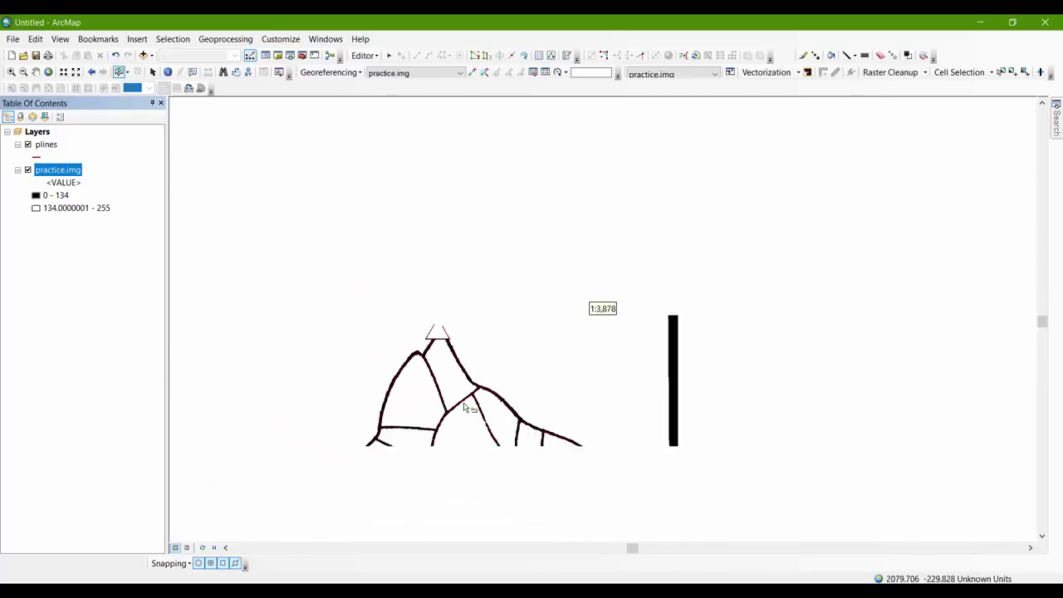
left_click_drag(463, 415, 540, 249)
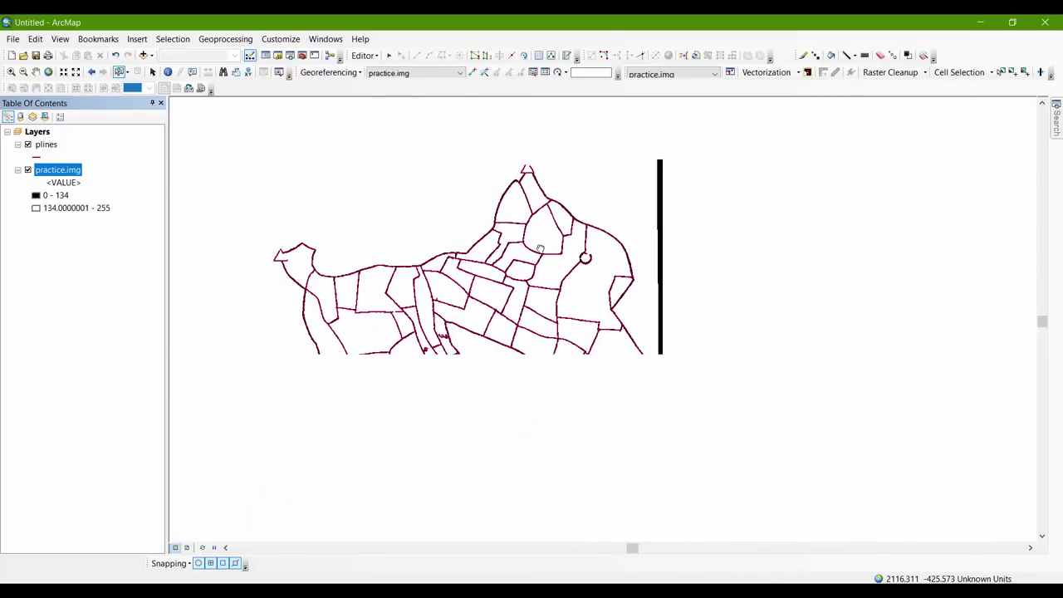
scroll(540, 332, "up", 2)
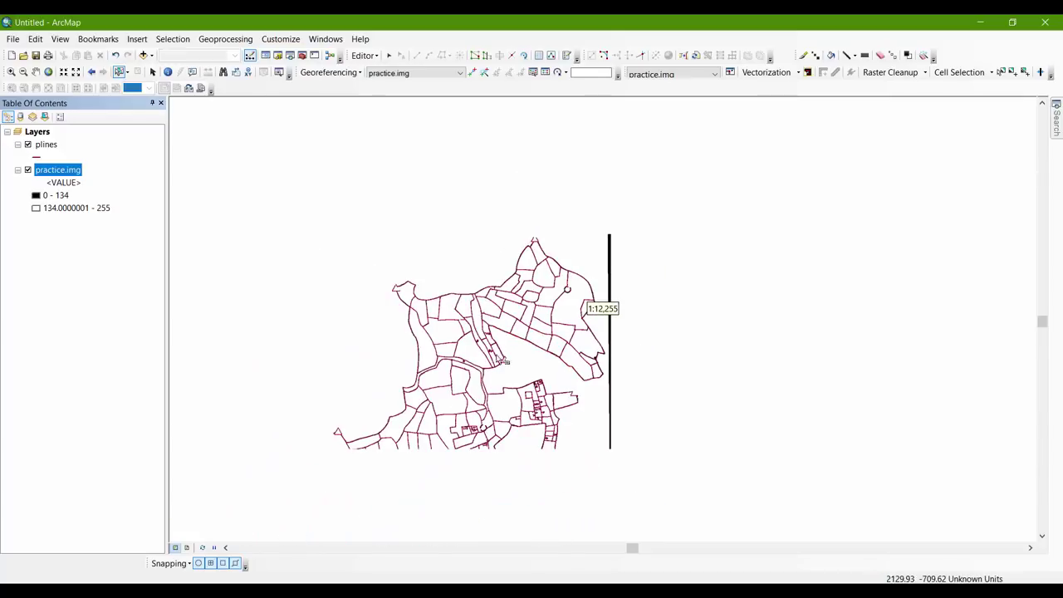
left_click_drag(483, 363, 560, 280)
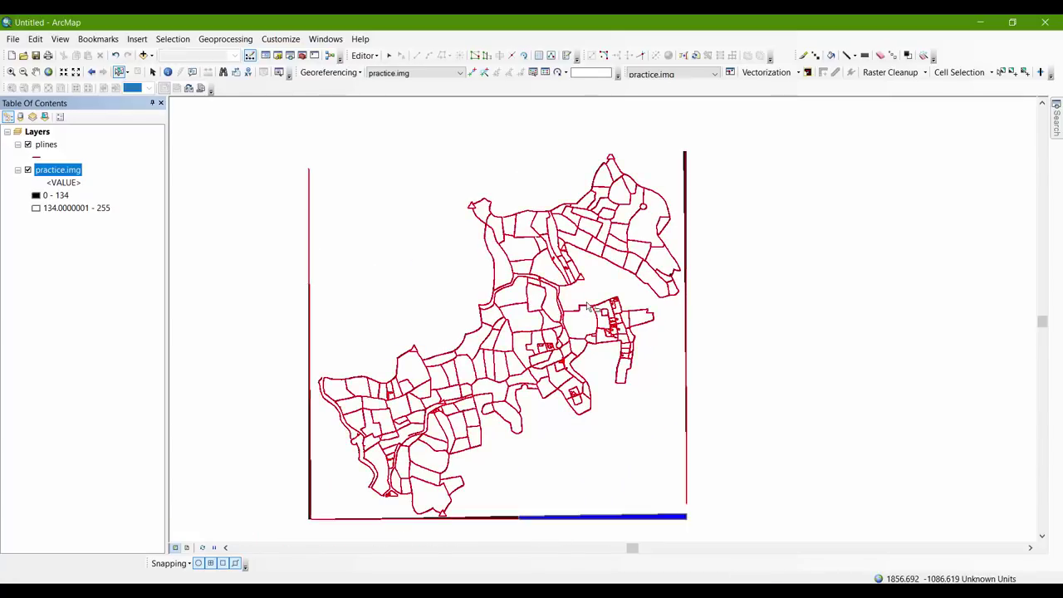
Delete every existing feature from the plines layer through its attribute table, and close the table.
left_click(766, 73)
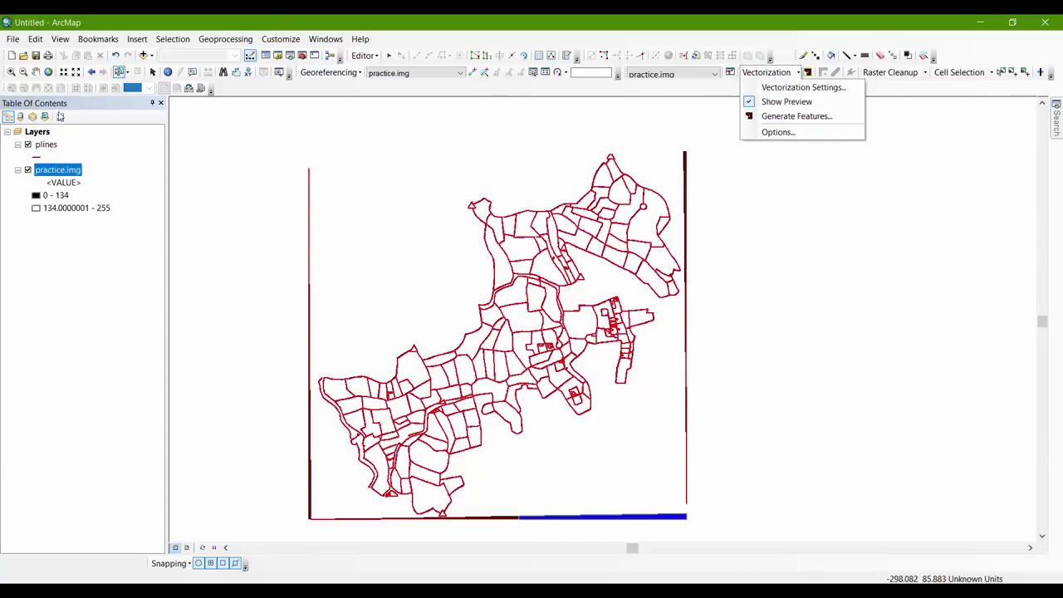
left_click(47, 145)
right_click(48, 145)
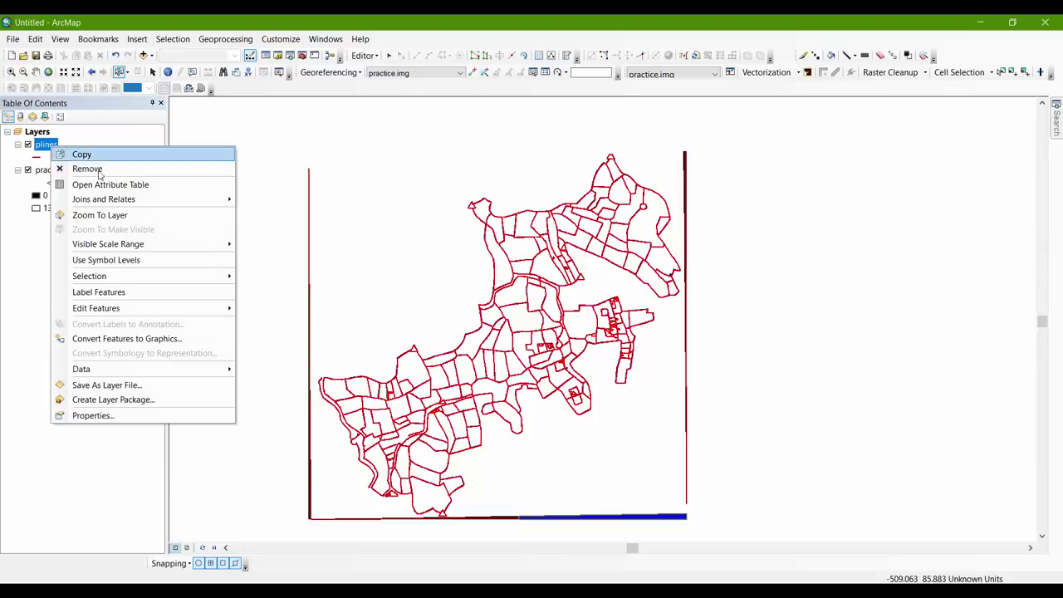
left_click(123, 188)
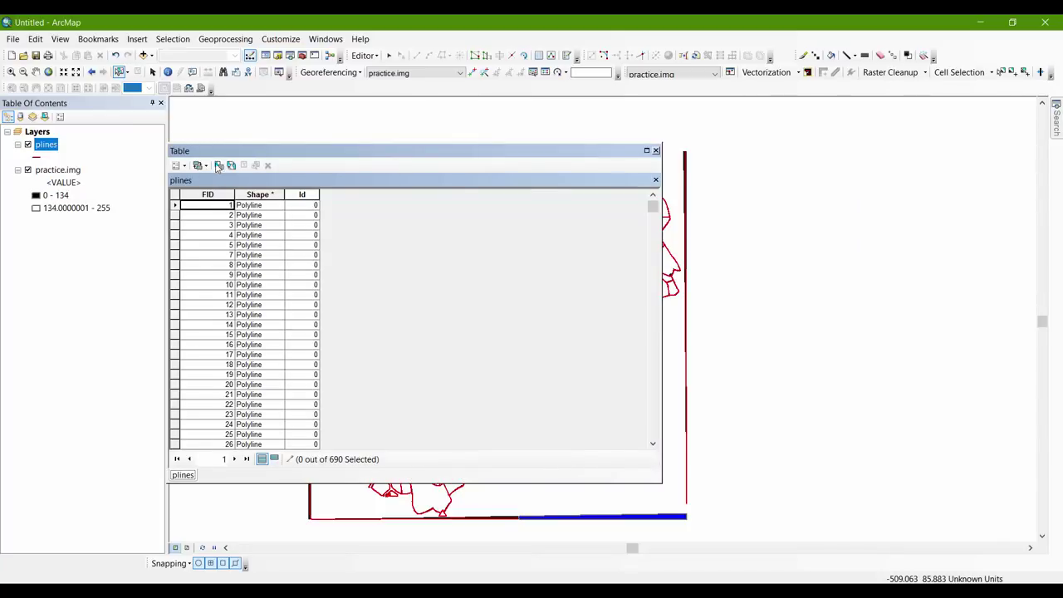
left_click(219, 166)
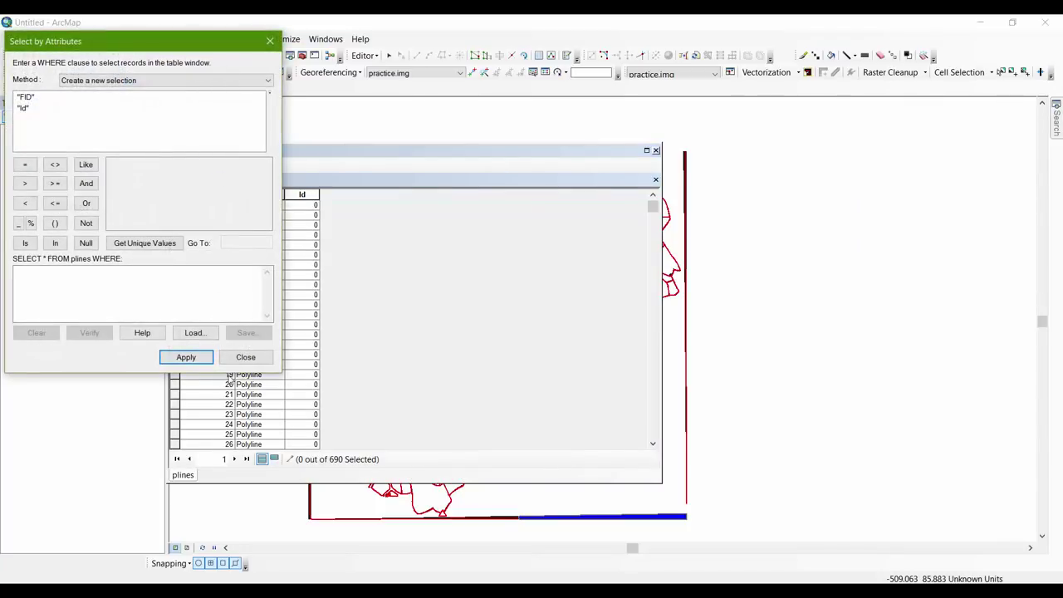
left_click(246, 358)
left_click(231, 165)
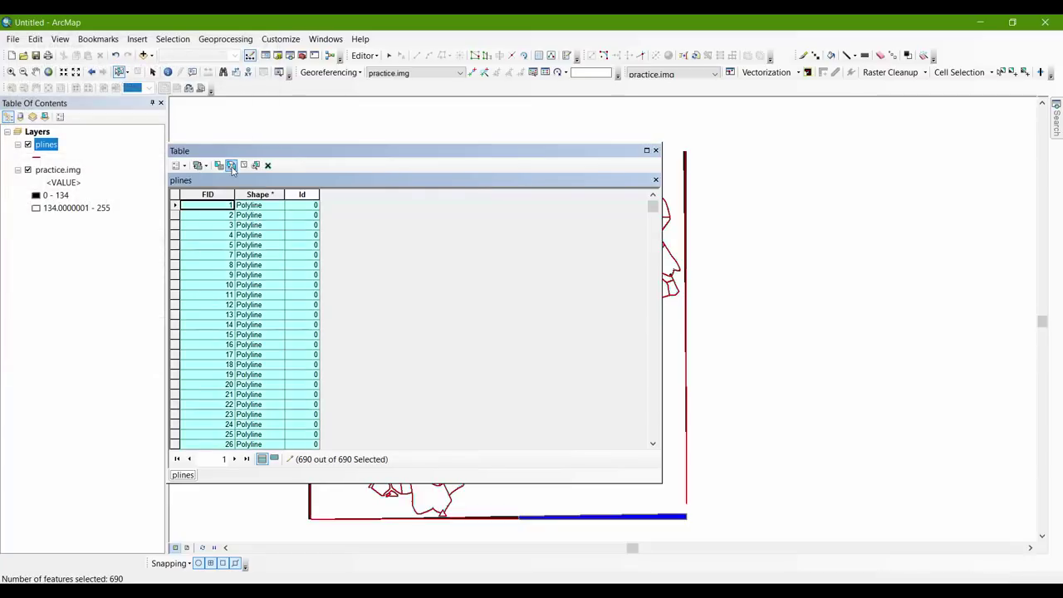
key("Delete")
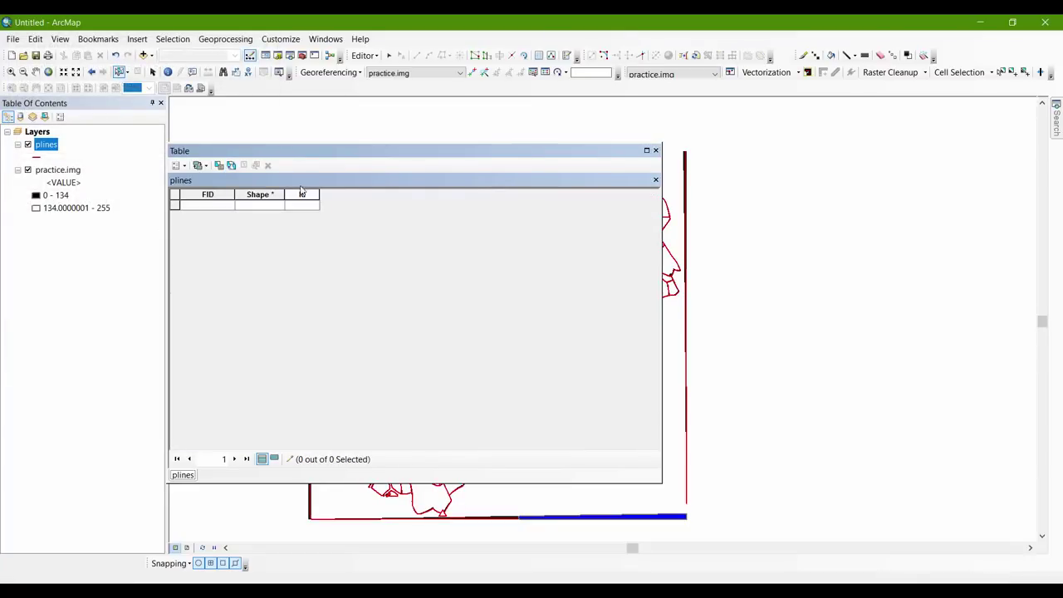
left_click(655, 149)
Generate centerline features from the full raster extent into the plines layer.
left_click(764, 72)
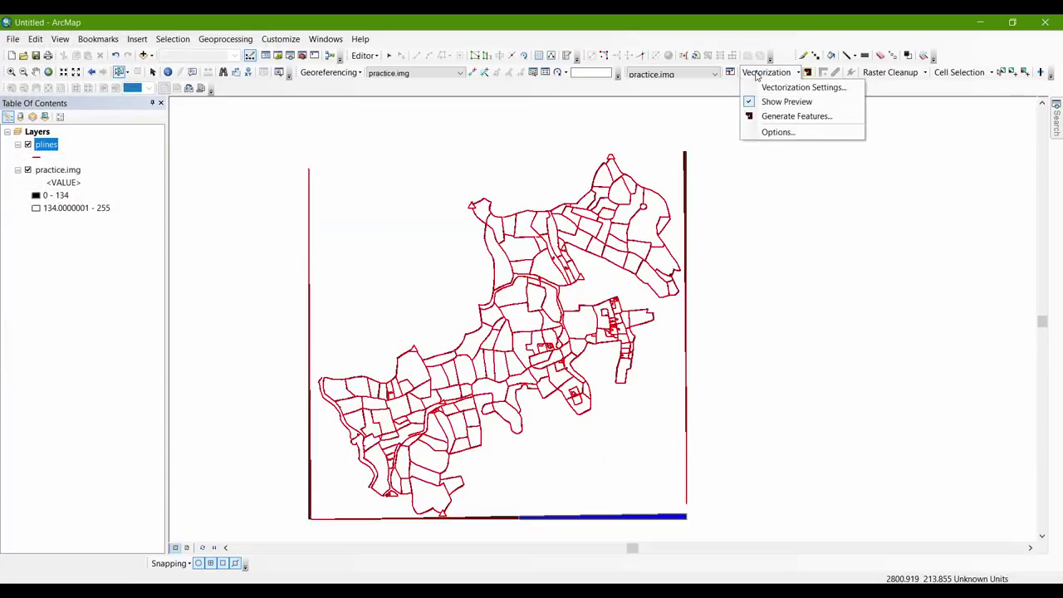
left_click(785, 118)
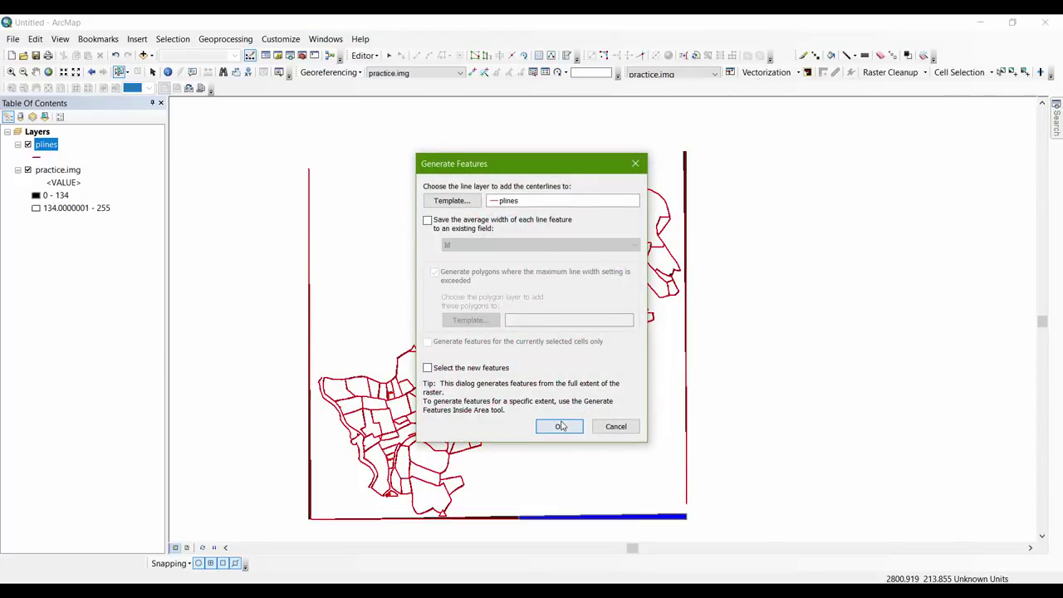
left_click(562, 426)
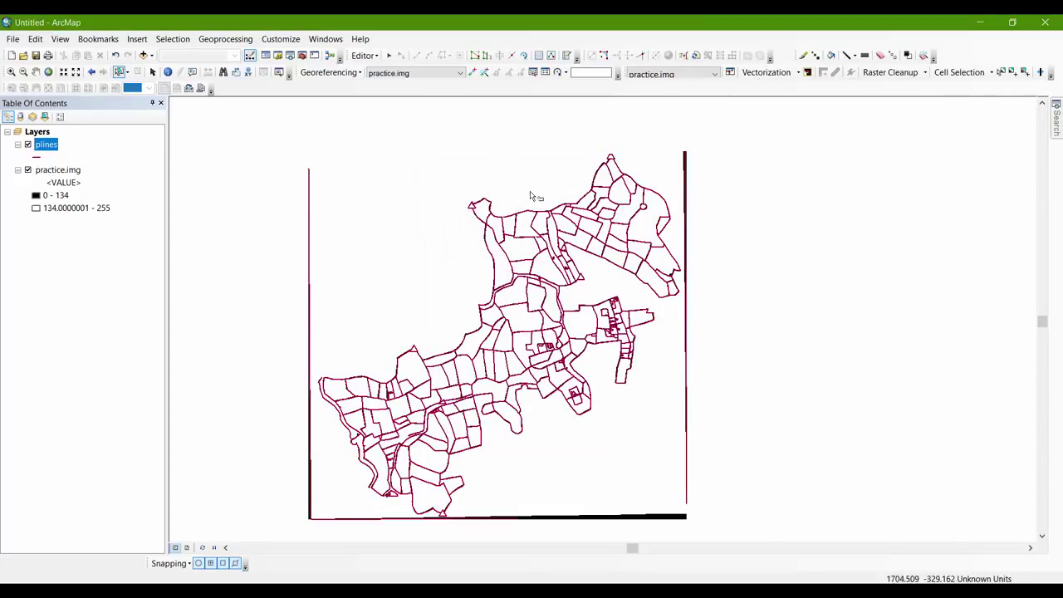
Delete the vectorized map frame lines around the parcels and hide the practice.img raster.
left_click(308, 214)
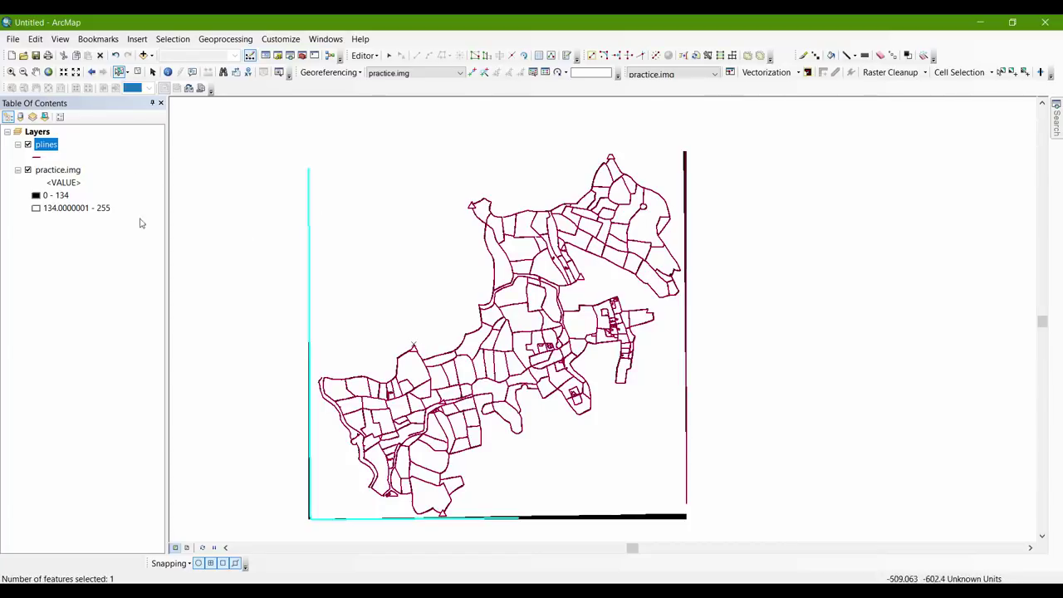
key("Delete")
left_click(27, 170)
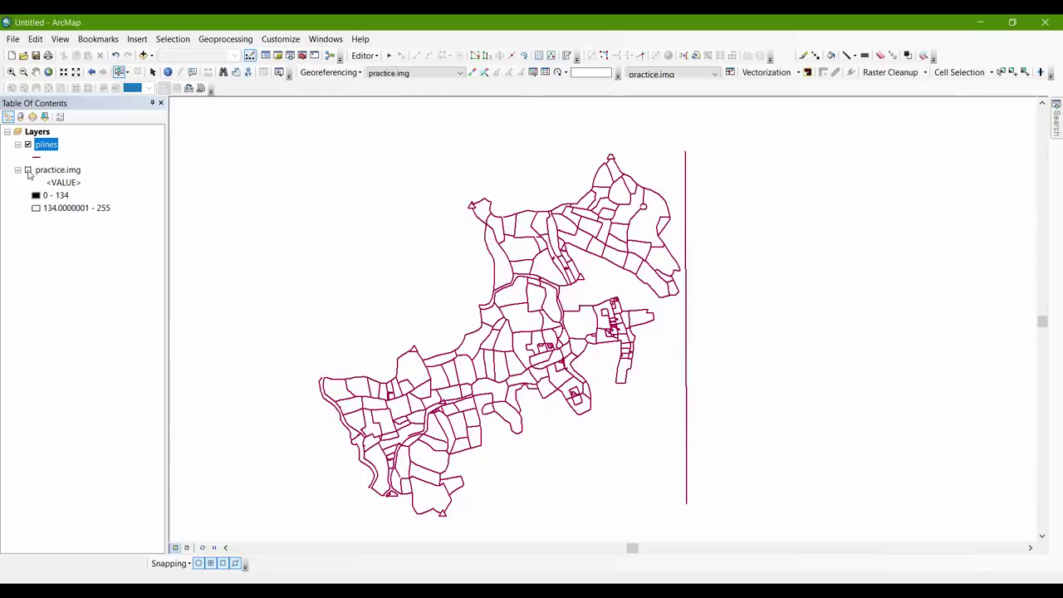
left_click(687, 201)
key("Delete")
Examine the regenerated plines at the parcel map's northern tip and across the rest of the map.
scroll(629, 161, "up", 4)
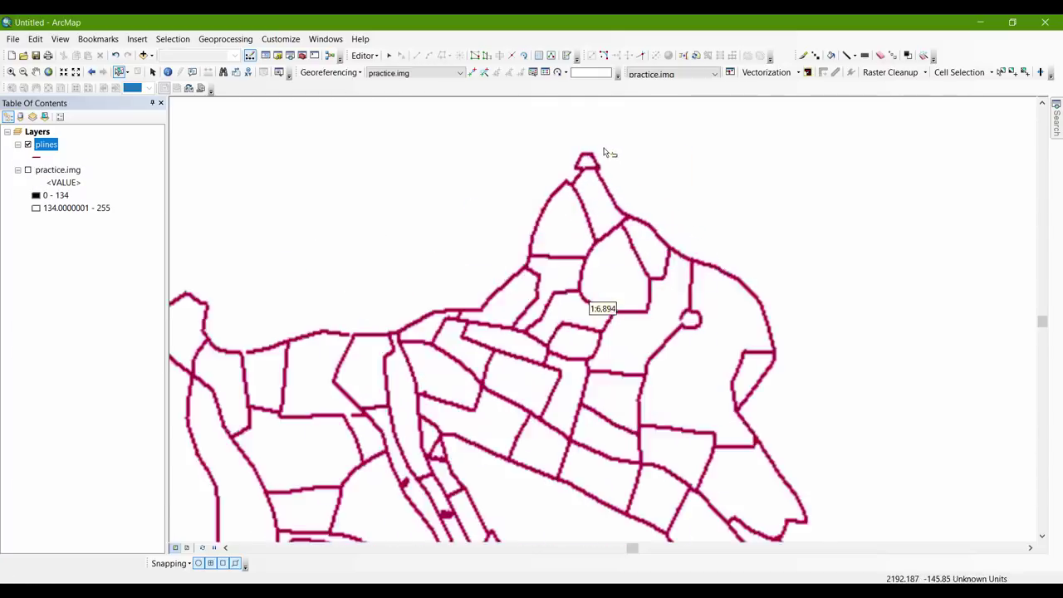
scroll(615, 167, "up", 3)
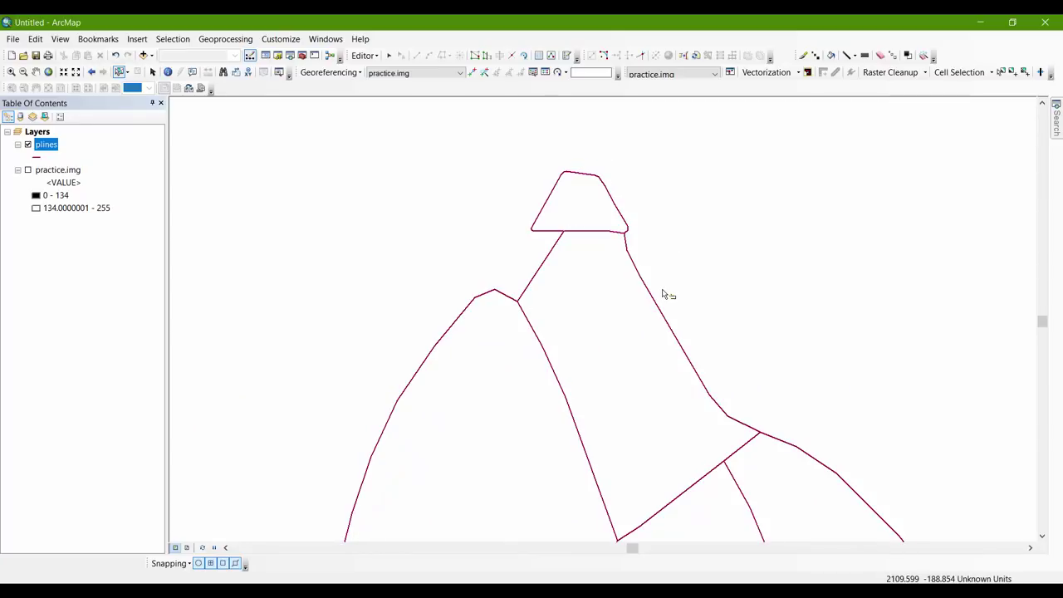
scroll(502, 204, "down", 3)
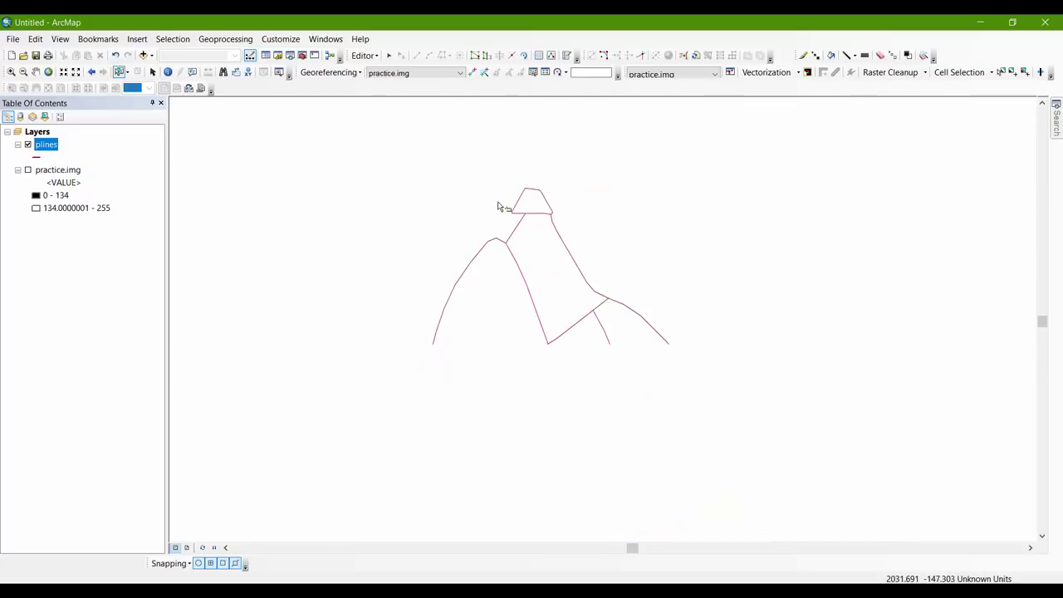
scroll(291, 212, "down", 2)
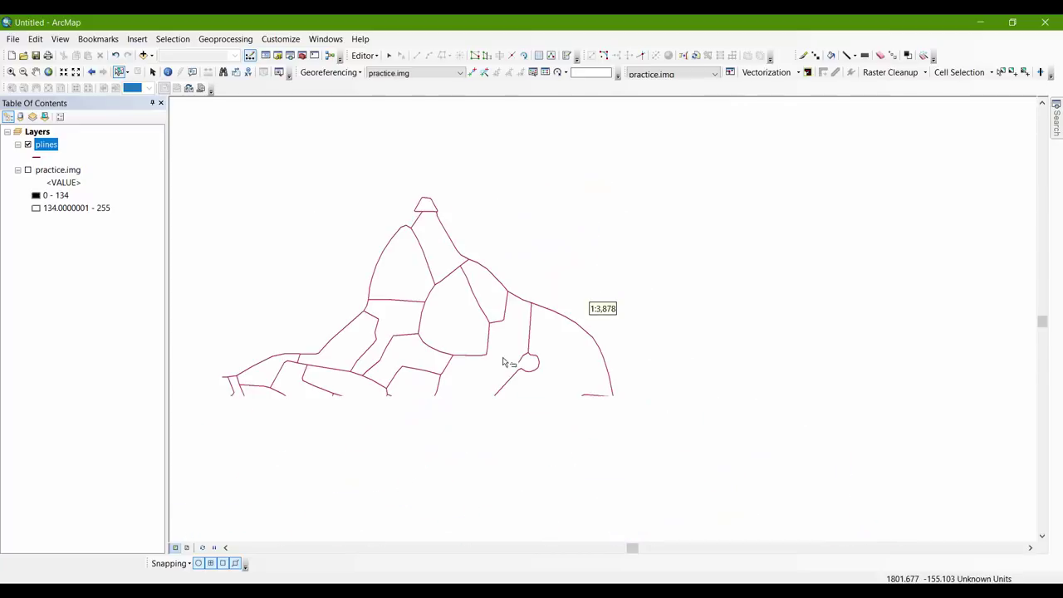
scroll(502, 362, "down", 3)
scroll(429, 400, "up", 2)
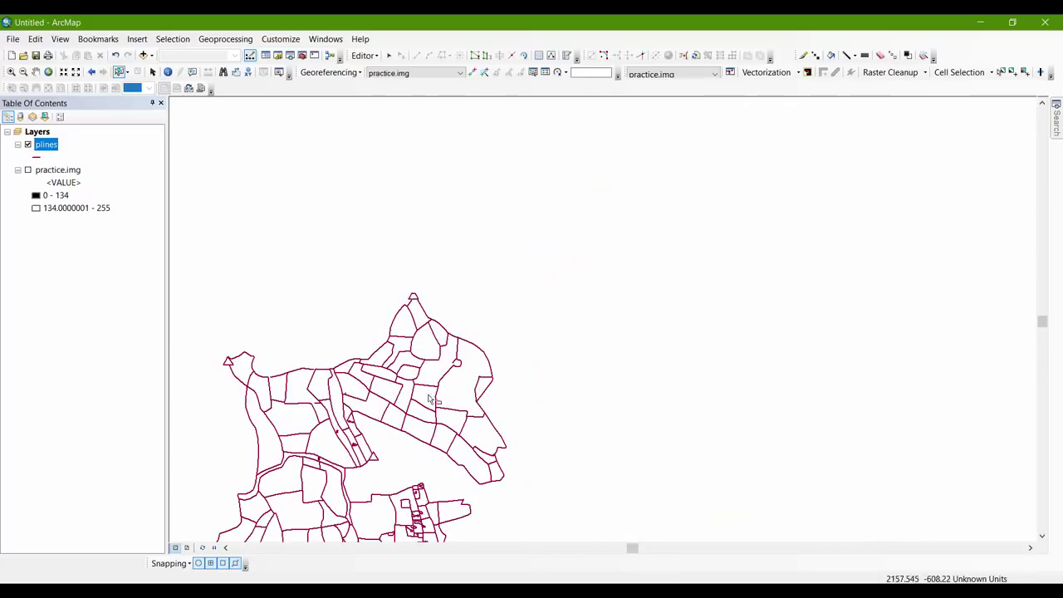
left_click_drag(232, 408, 517, 224)
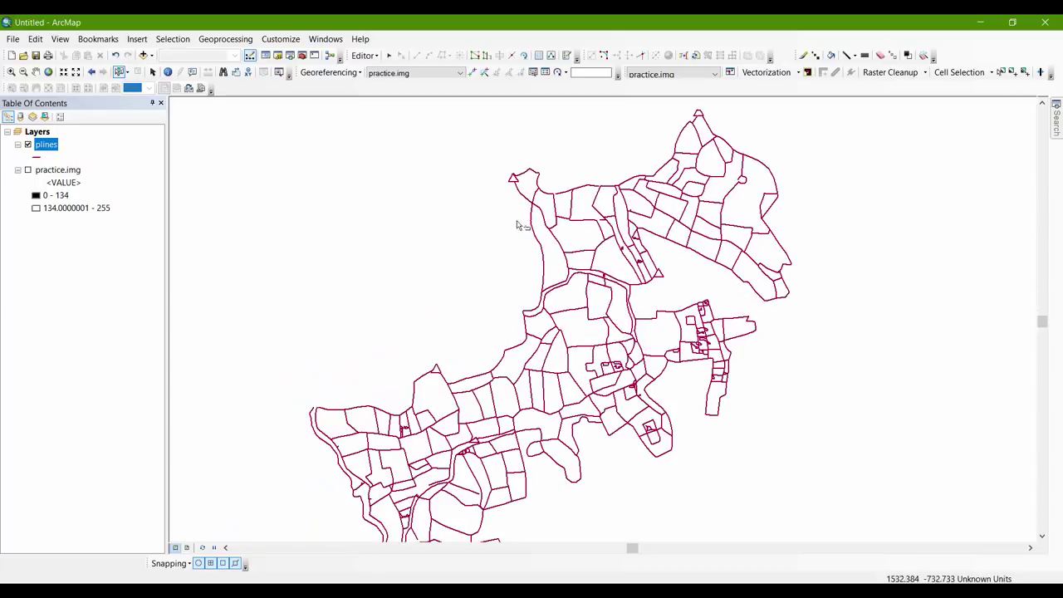
Start the Feature To Polygon tool from the Data Management feature tools with plines as the input features.
left_click(302, 56)
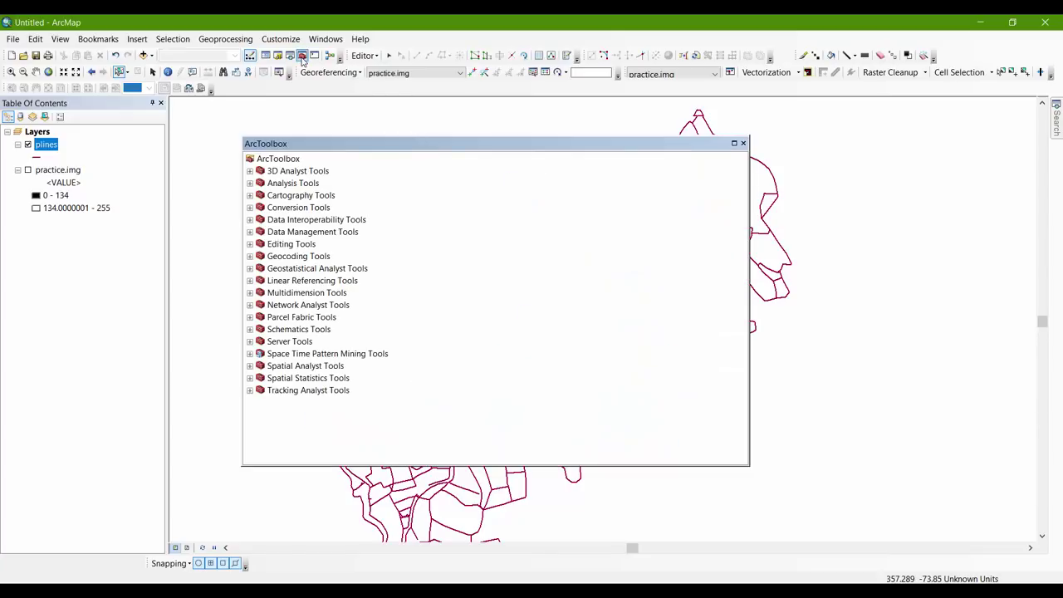
left_click(250, 232)
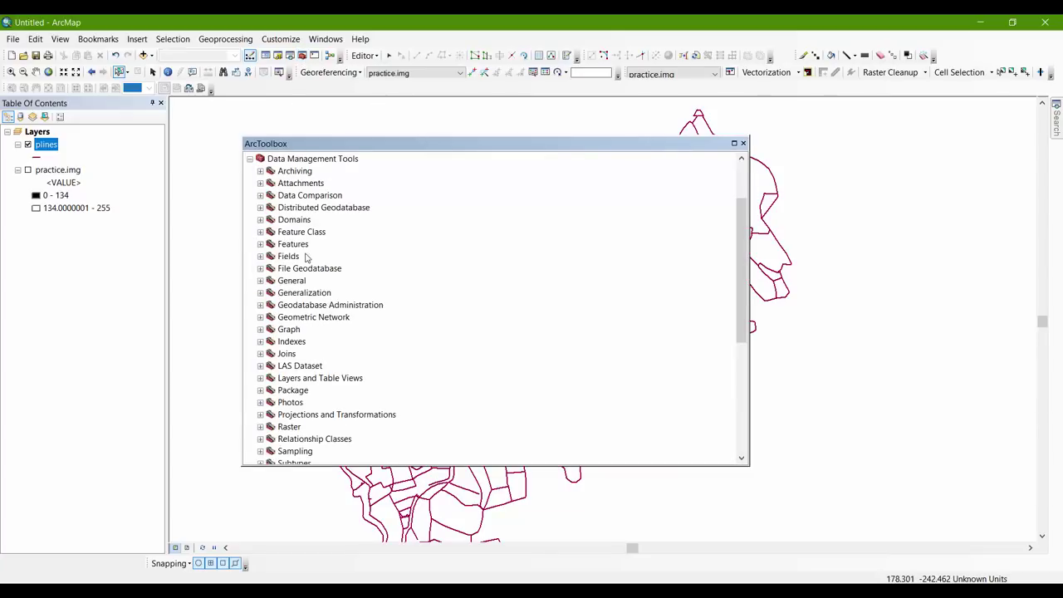
left_click(260, 245)
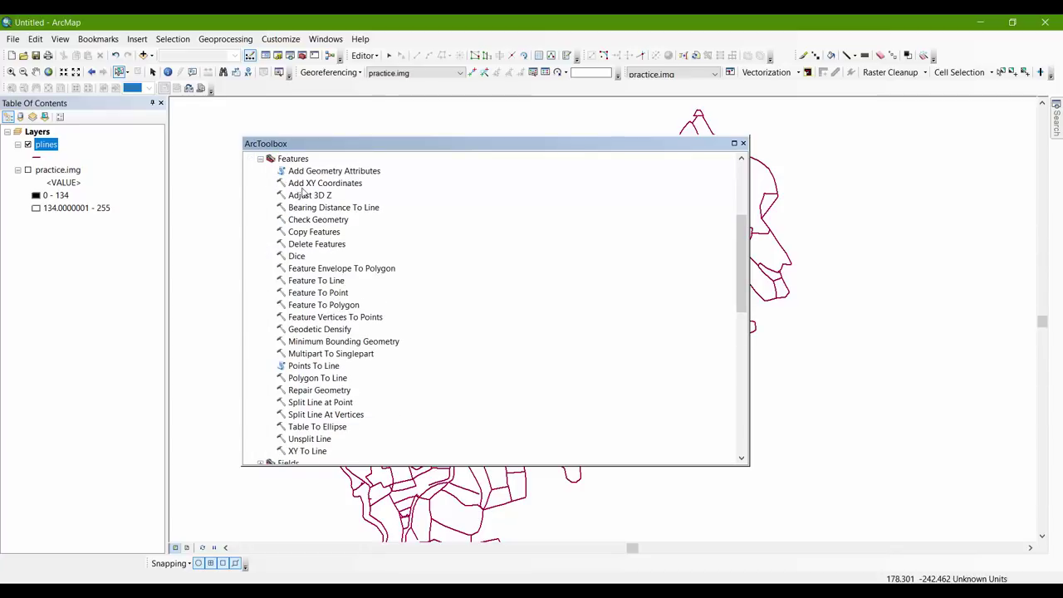
left_click(315, 305)
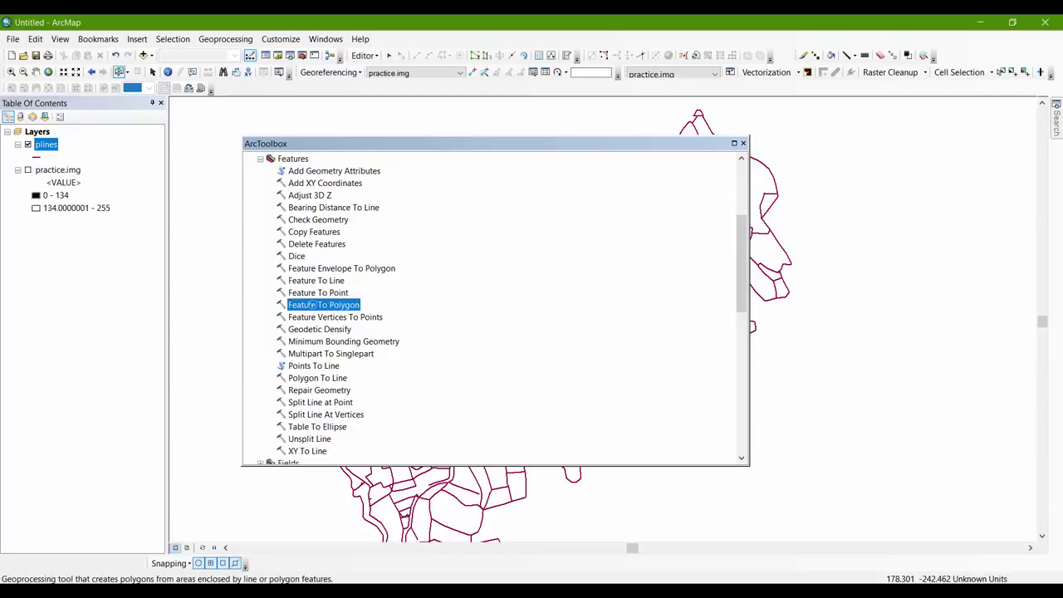
double_click(312, 306)
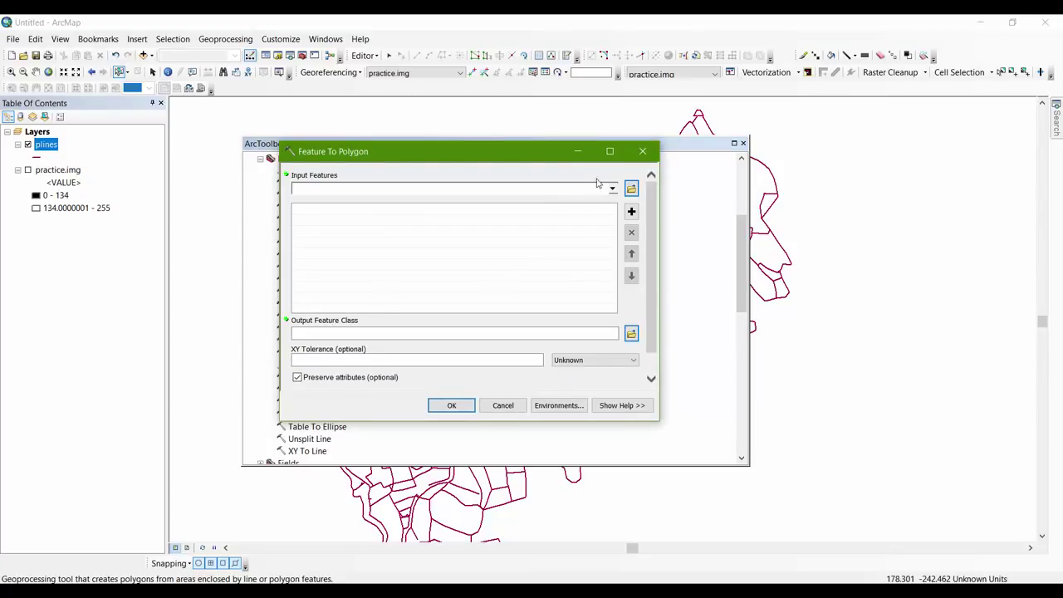
left_click(612, 190)
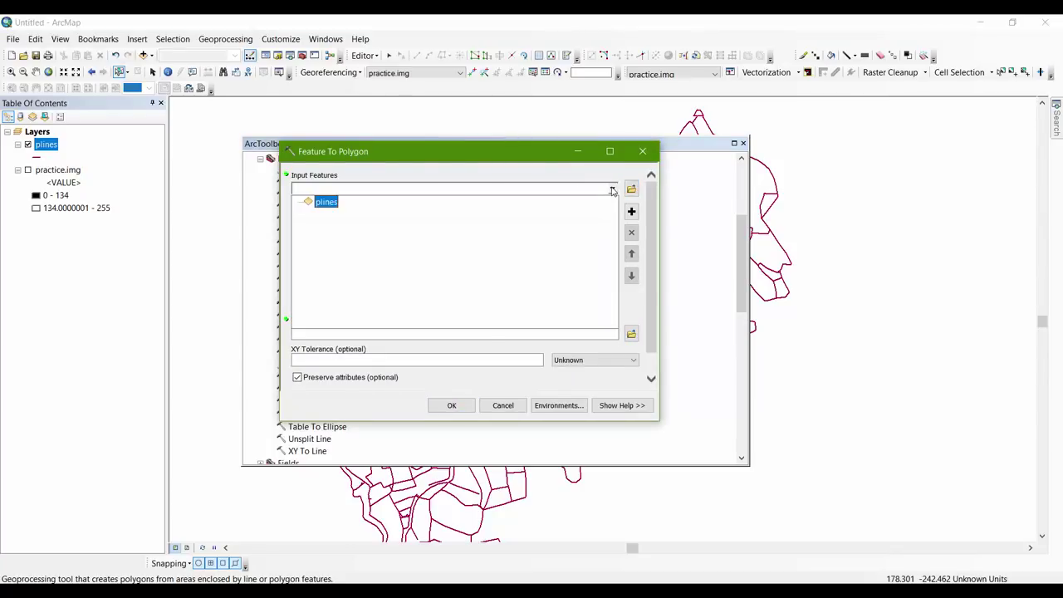
left_click(326, 203)
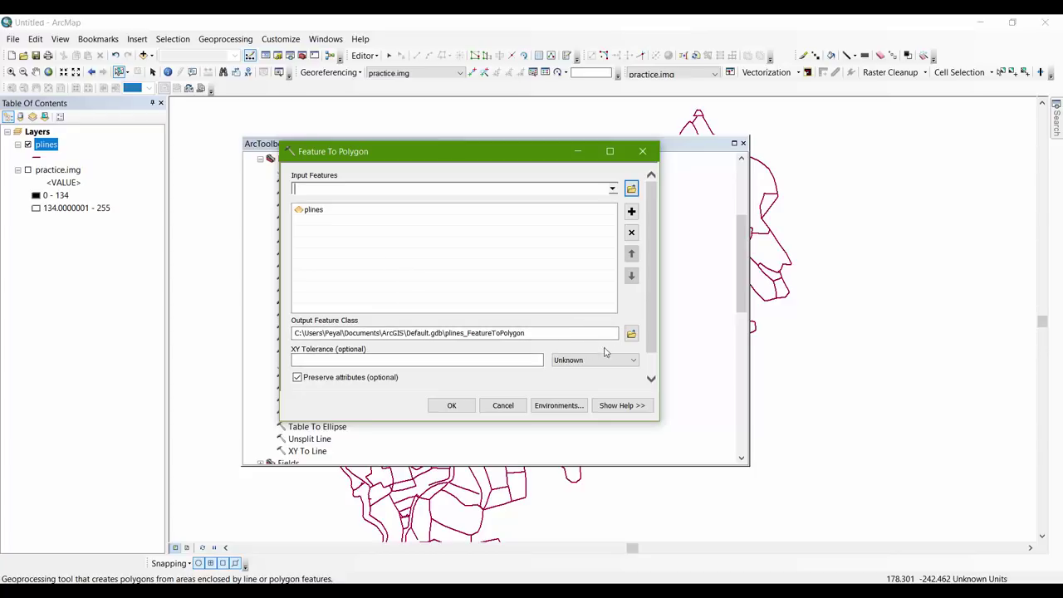
Save the output as "new polygon file" in the 10 april folder, keep the tolerance unit Unknown, and run the polygon conversion.
left_click(631, 334)
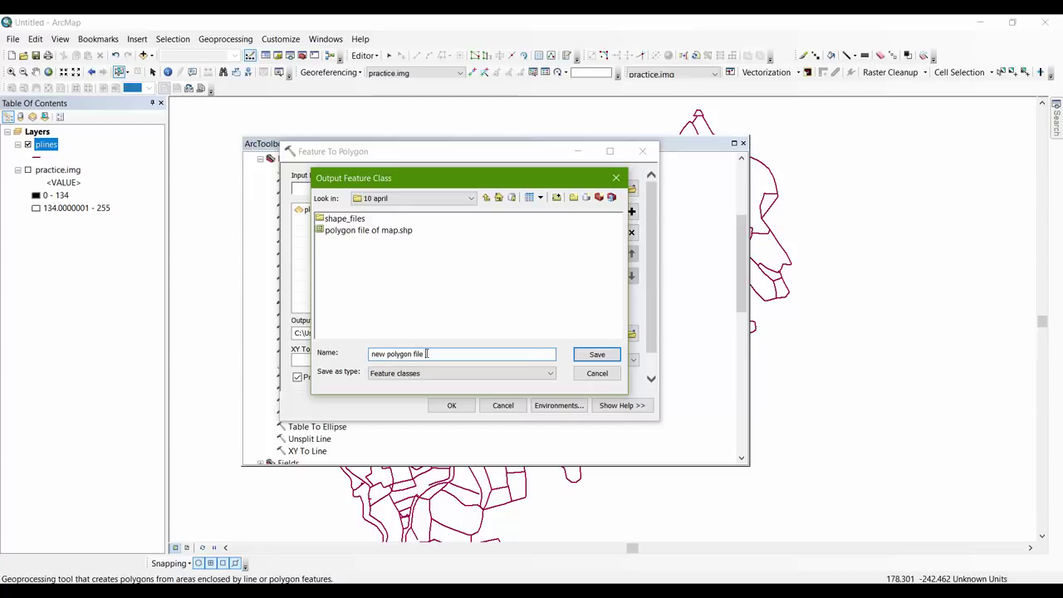
left_click(596, 354)
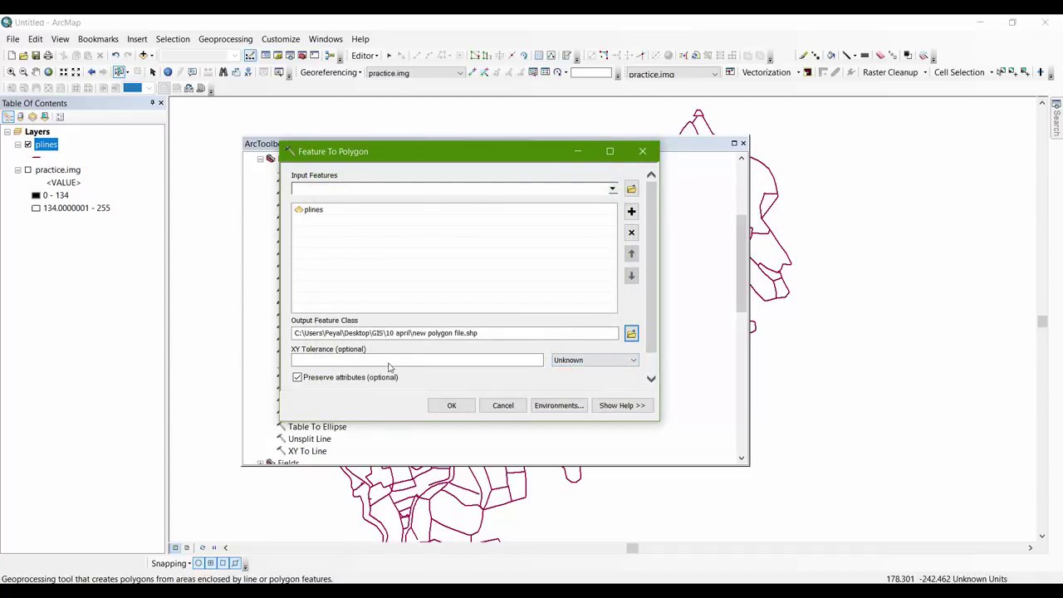
left_click(592, 361)
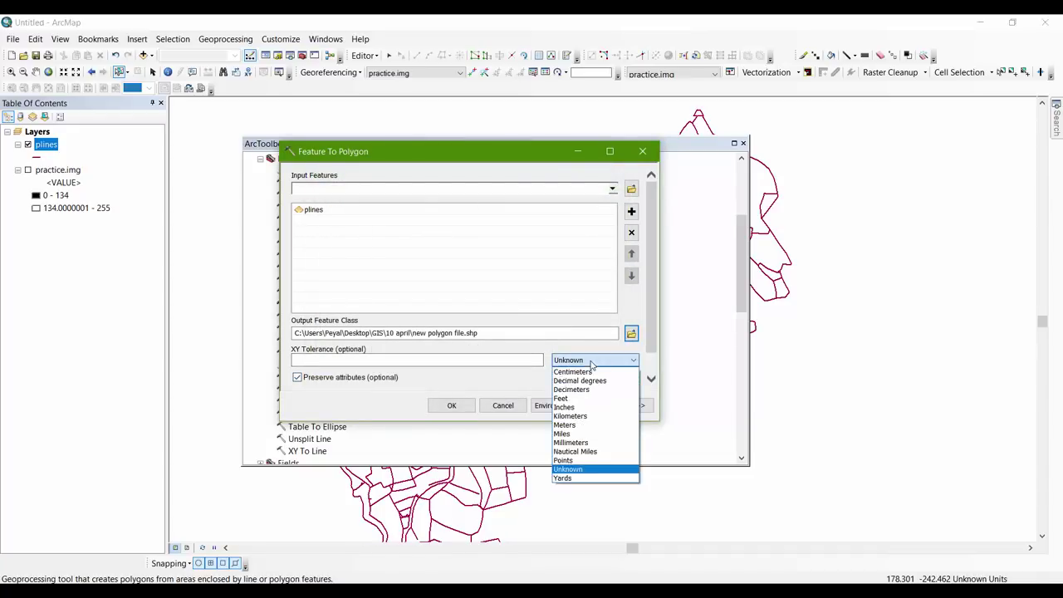
left_click(591, 363)
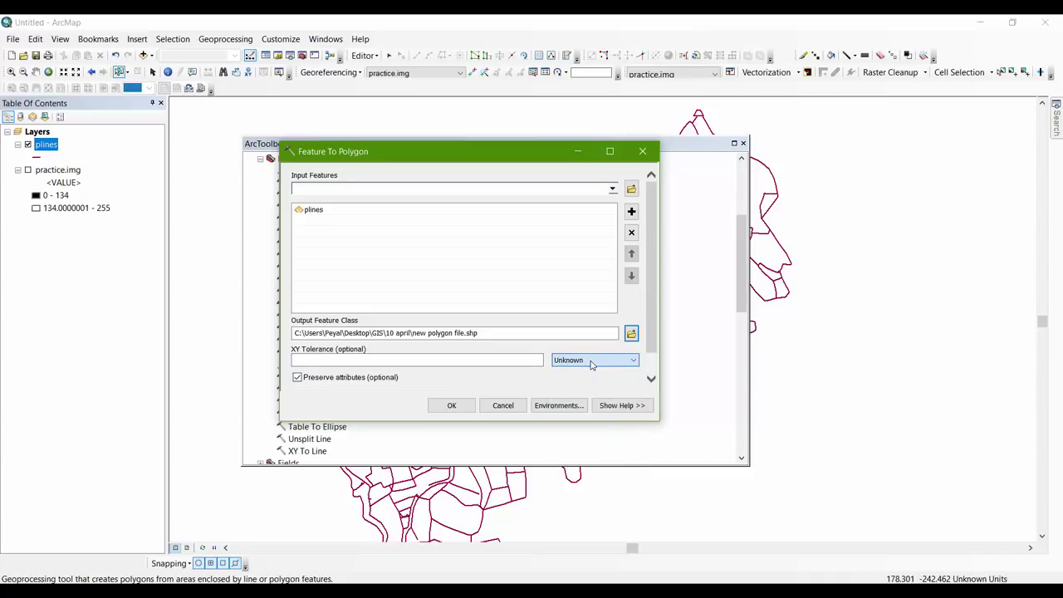
left_click(452, 406)
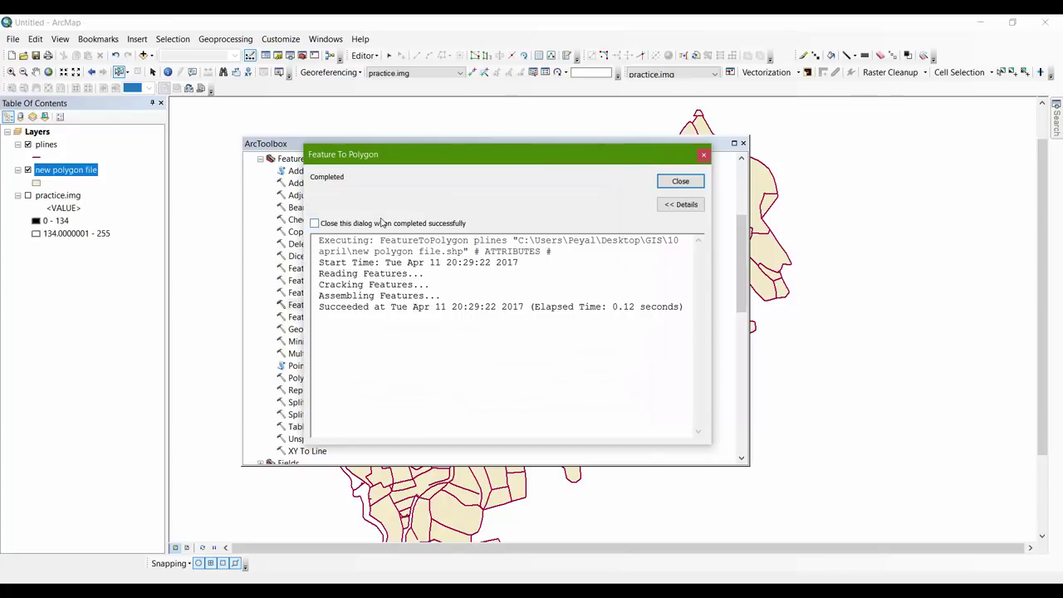
left_click(684, 183)
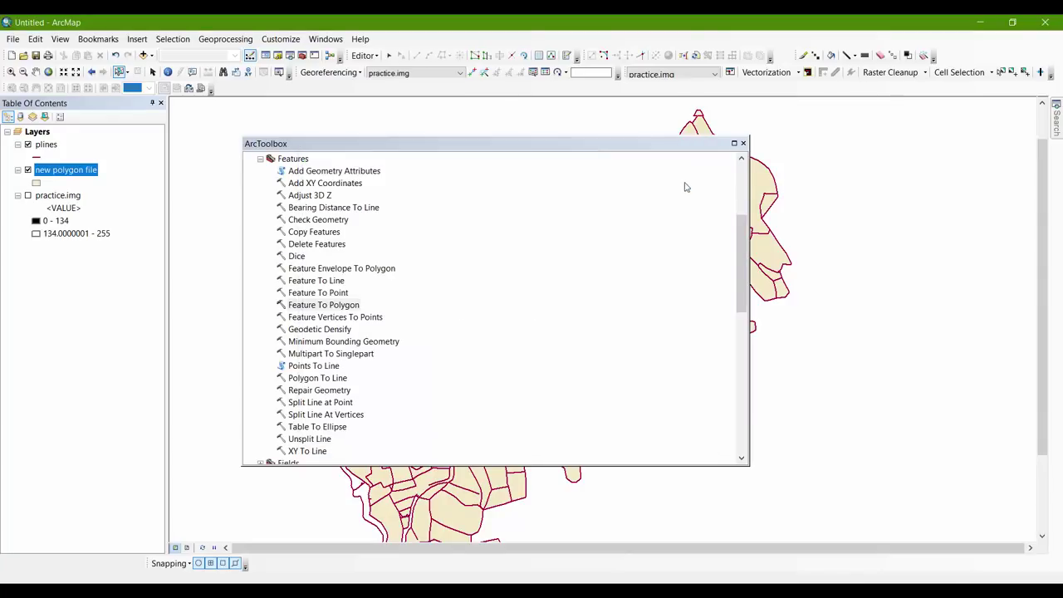
left_click(744, 144)
Hide the plines layer and examine the new polygon file for missing or unclosed parcels across the map.
scroll(677, 259, "up", 1)
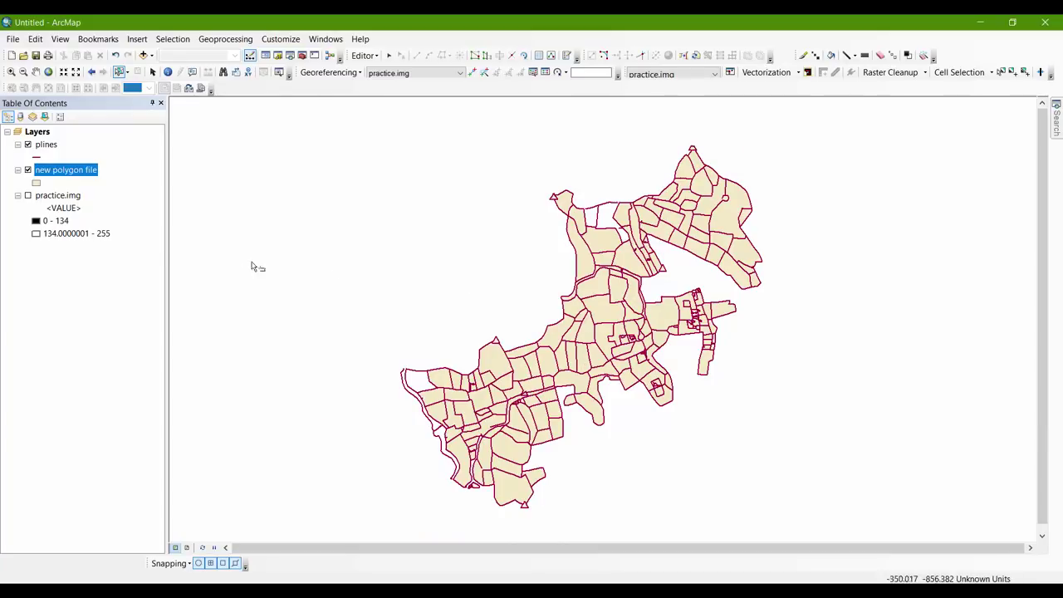
left_click(27, 145)
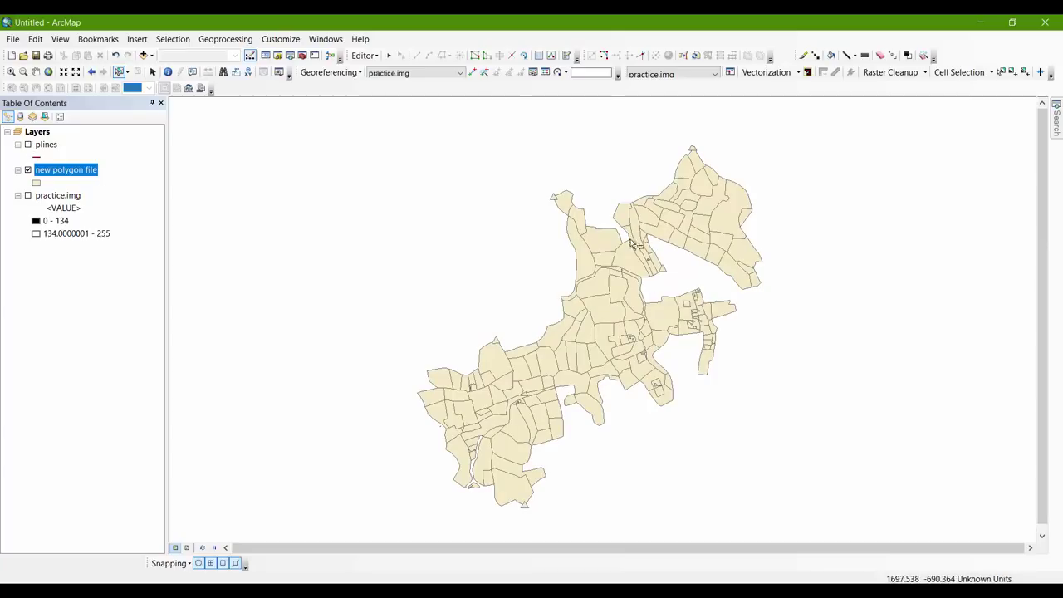
scroll(484, 488, "down", 2)
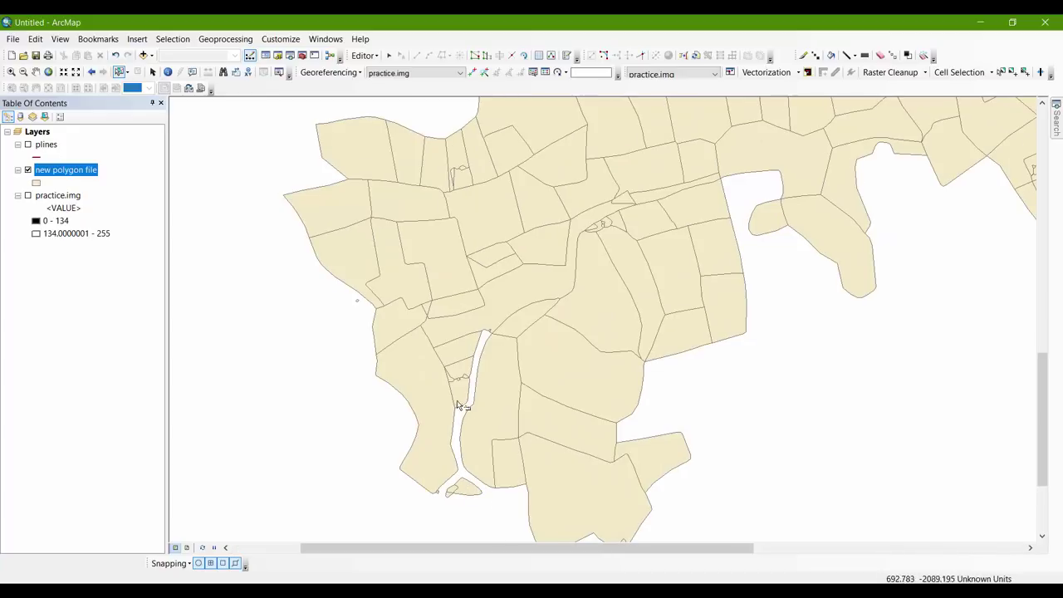
scroll(461, 415, "down", 2)
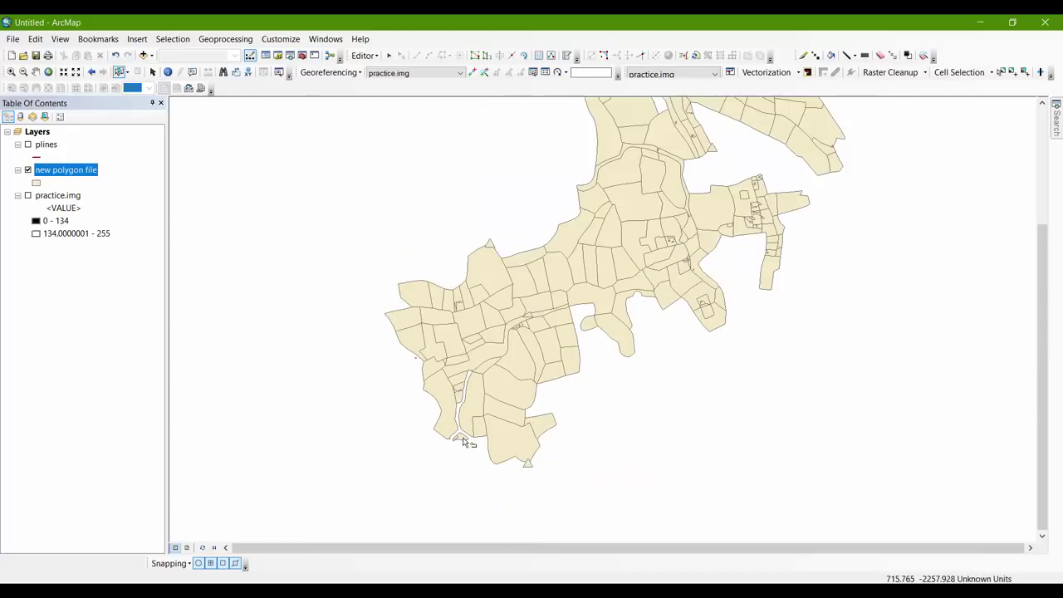
scroll(581, 241, "up", 4)
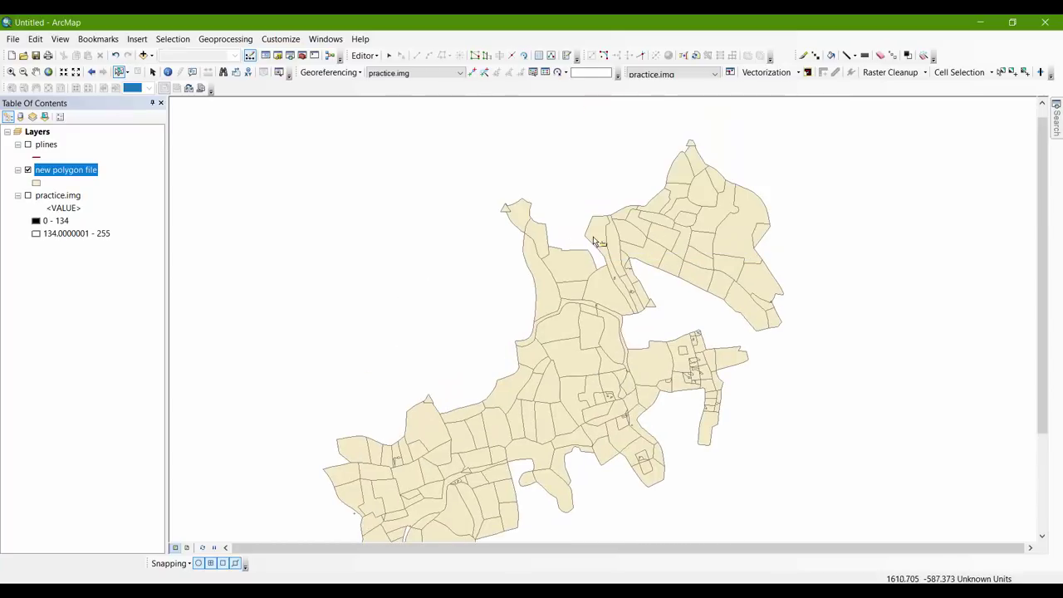
Show the practice.img layer beneath the new polygon file and compare the polygons with the scanned boundaries to locate missing parcels.
left_click(27, 195)
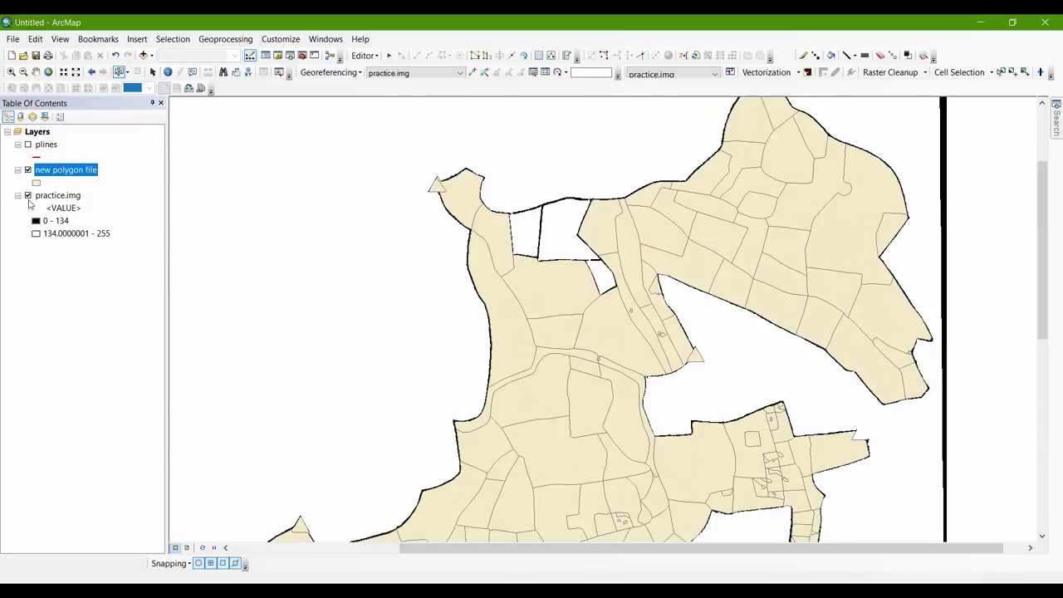
scroll(571, 208, "up", 3)
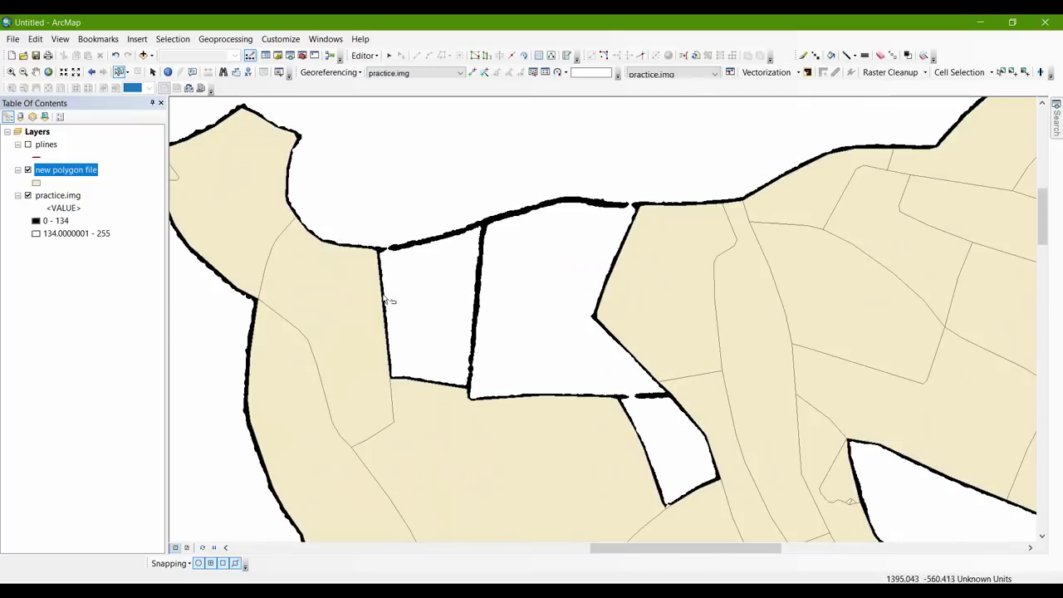
scroll(496, 233, "down", 2)
scroll(548, 222, "down", 4)
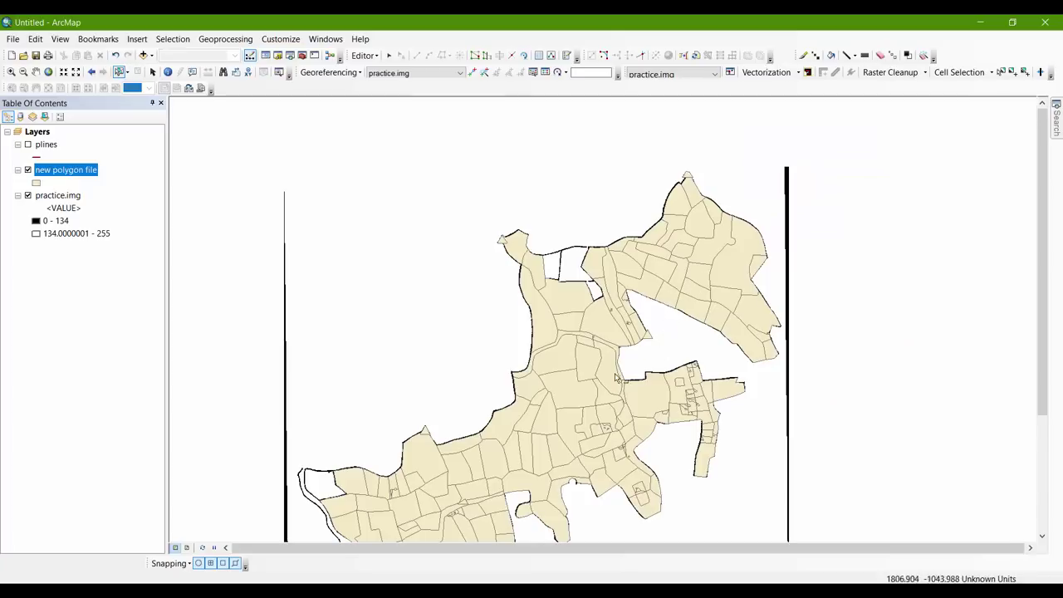
left_click_drag(510, 465, 353, 363)
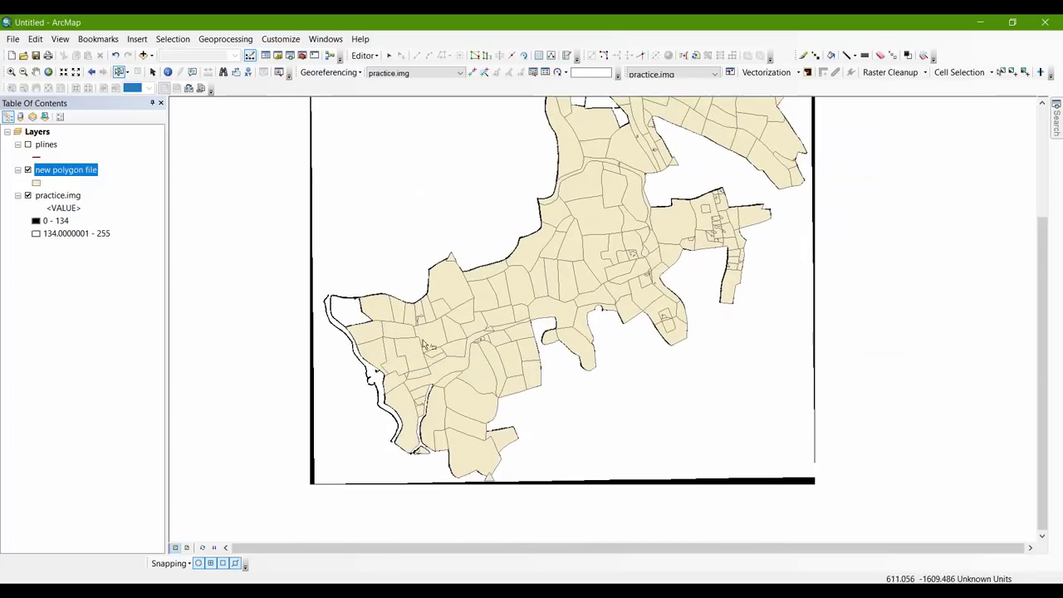
scroll(650, 281, "down", 1)
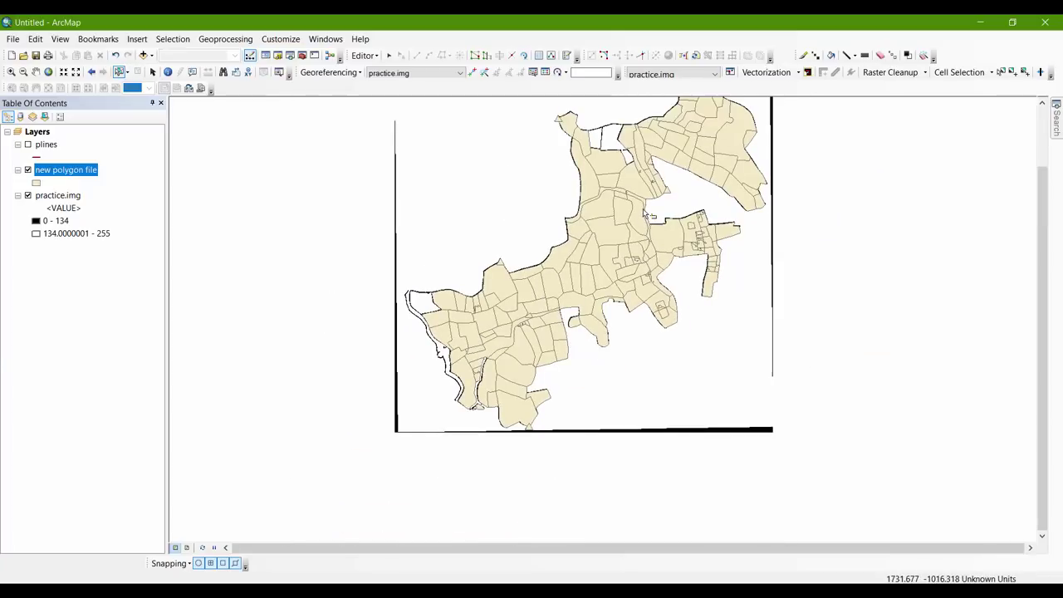
left_click_drag(654, 185, 619, 206)
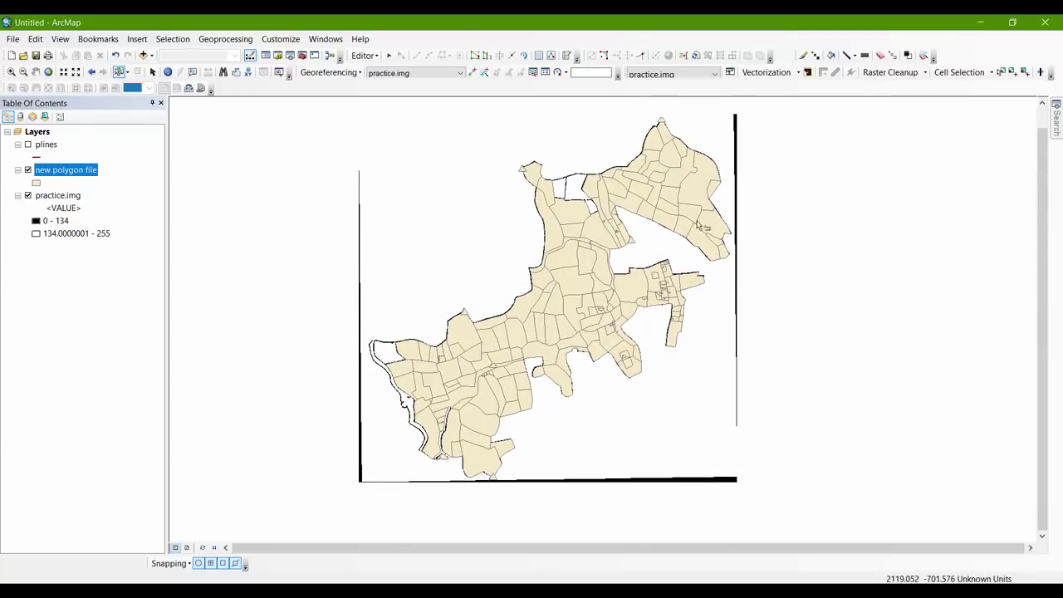